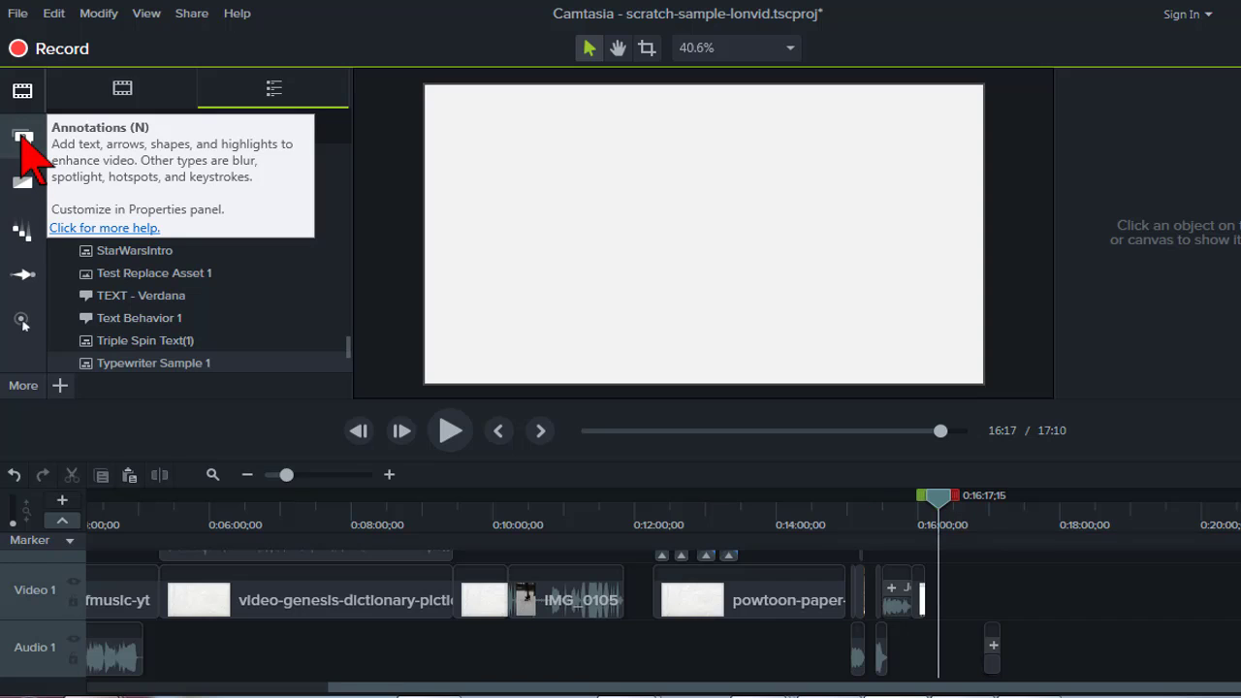
- Add the plain white text-only callout from the full set of callout styles to the timeline at the playhead
click(23, 141)
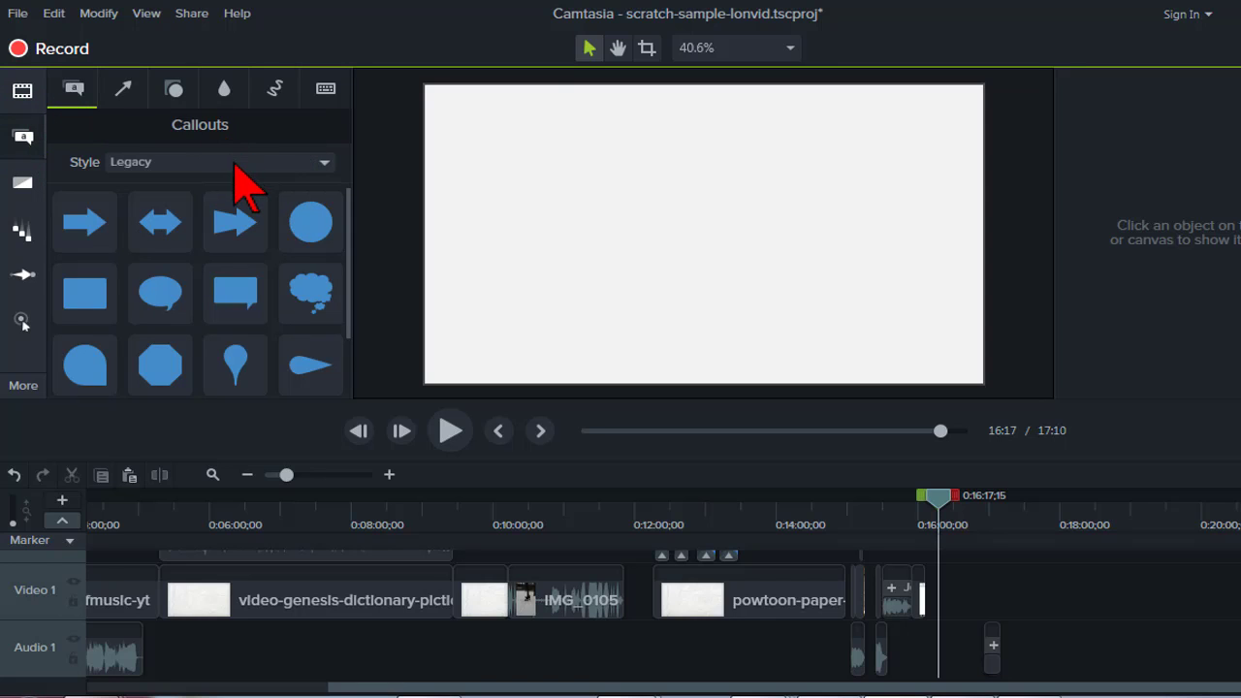
scroll(238, 173, up, 1)
drag(347, 230, 372, 374)
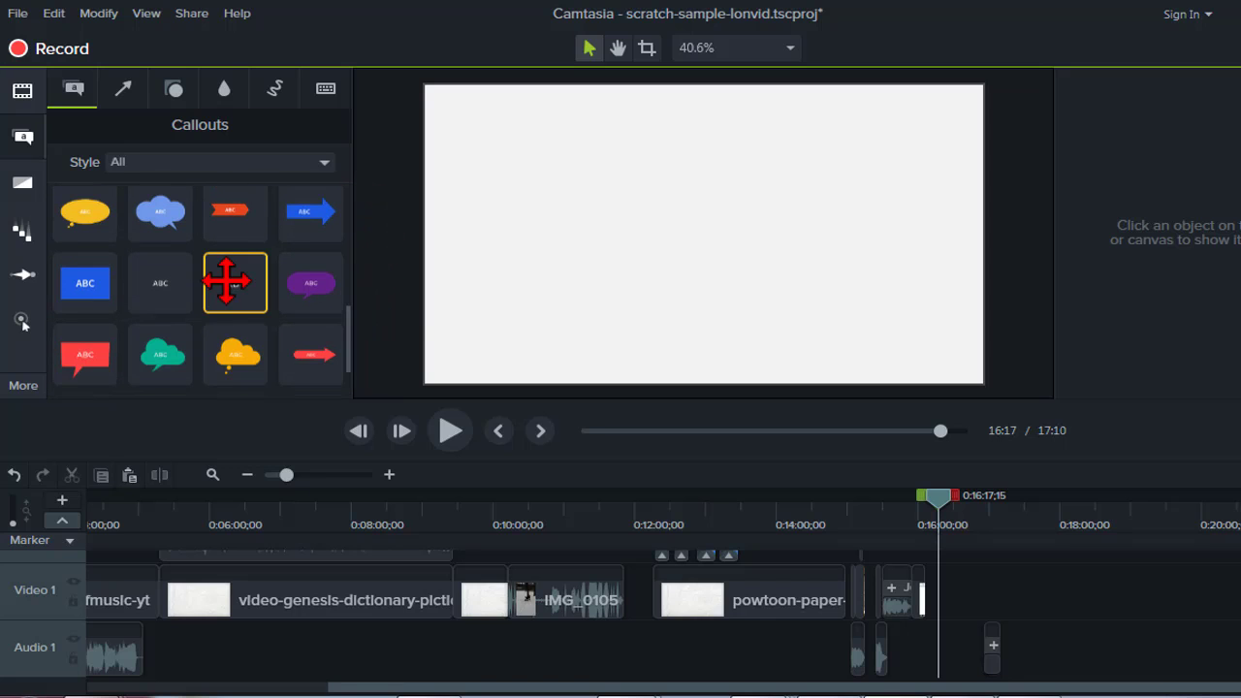
right_click(233, 287)
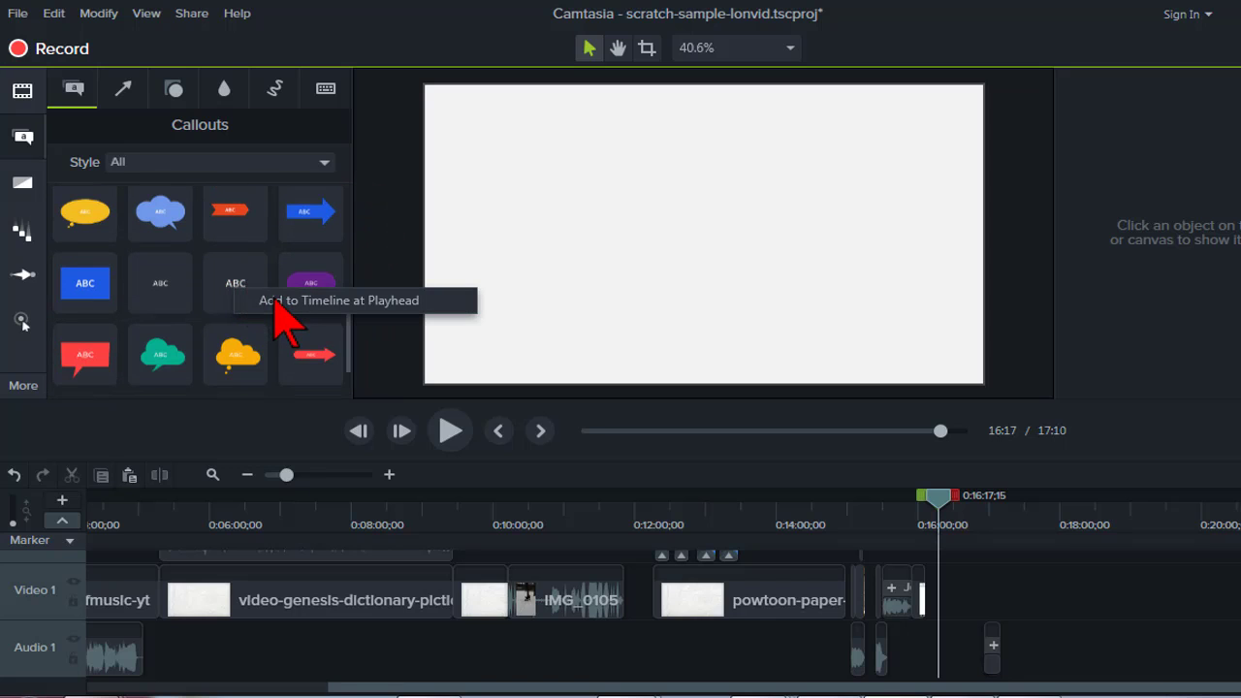
click(276, 299)
- Replace the callout's placeholder text with "This is some typing" and enlarge its box so the text fits on one line
click(707, 235)
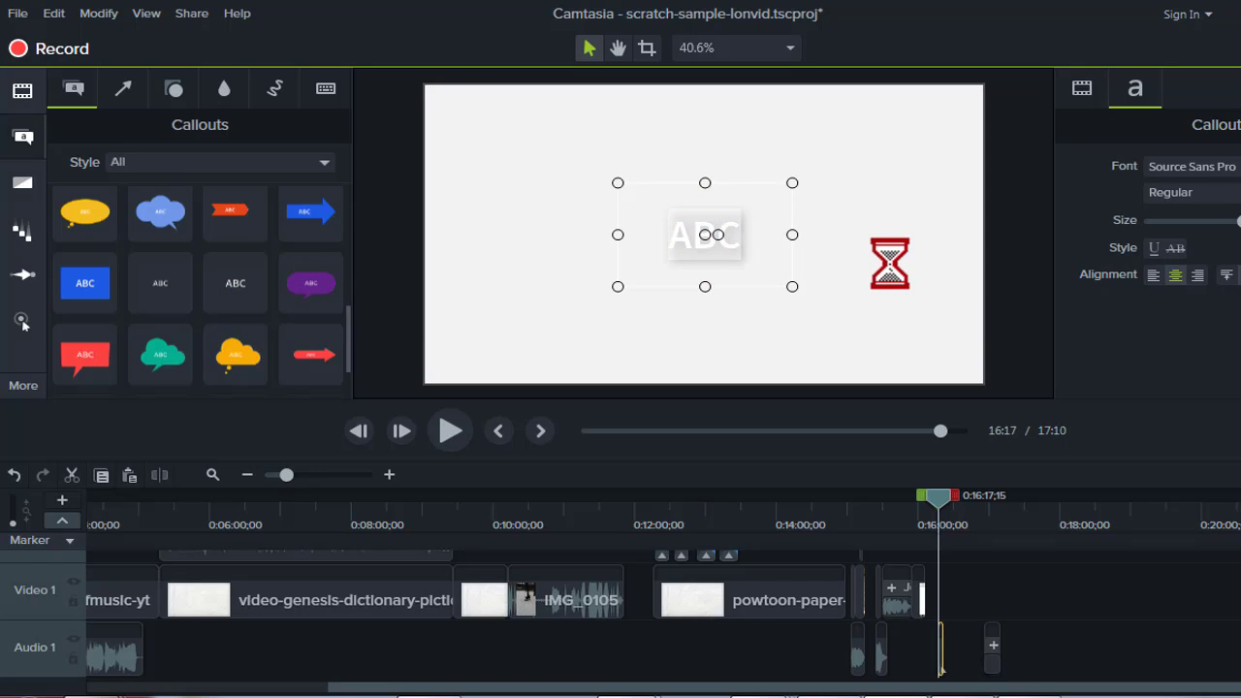
key(BackSpace)
text(This is some typing)
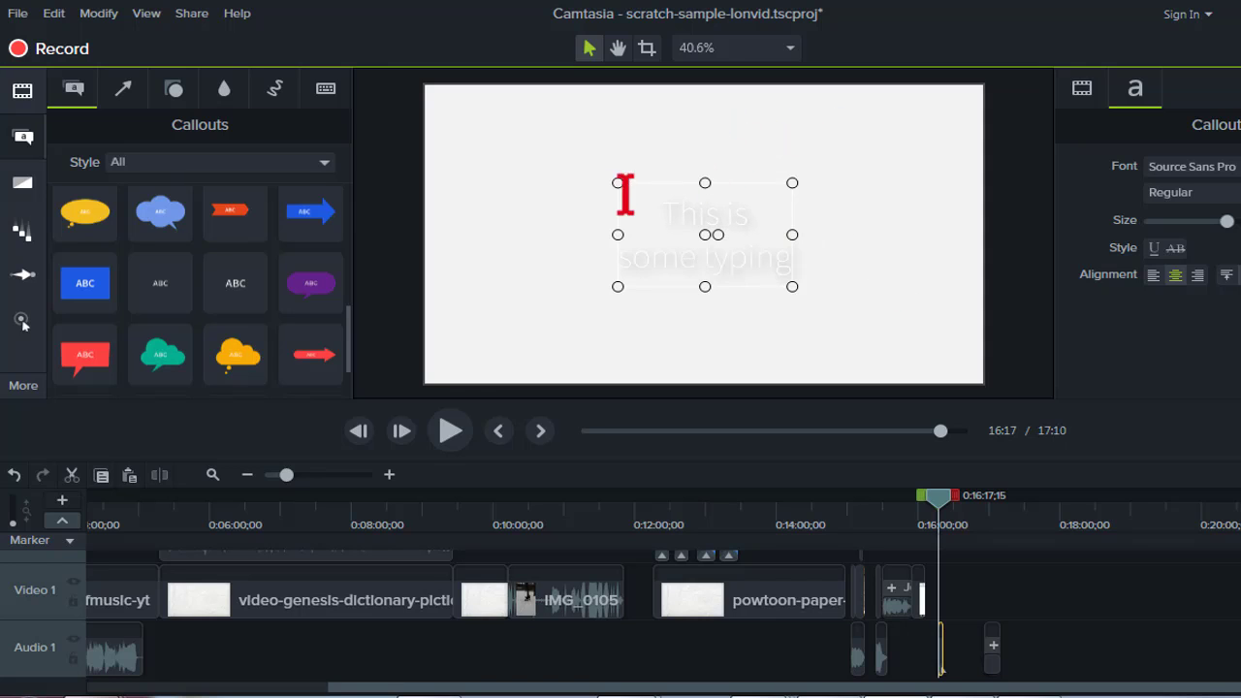
click(618, 183)
drag(617, 185, 500, 156)
drag(792, 220, 903, 211)
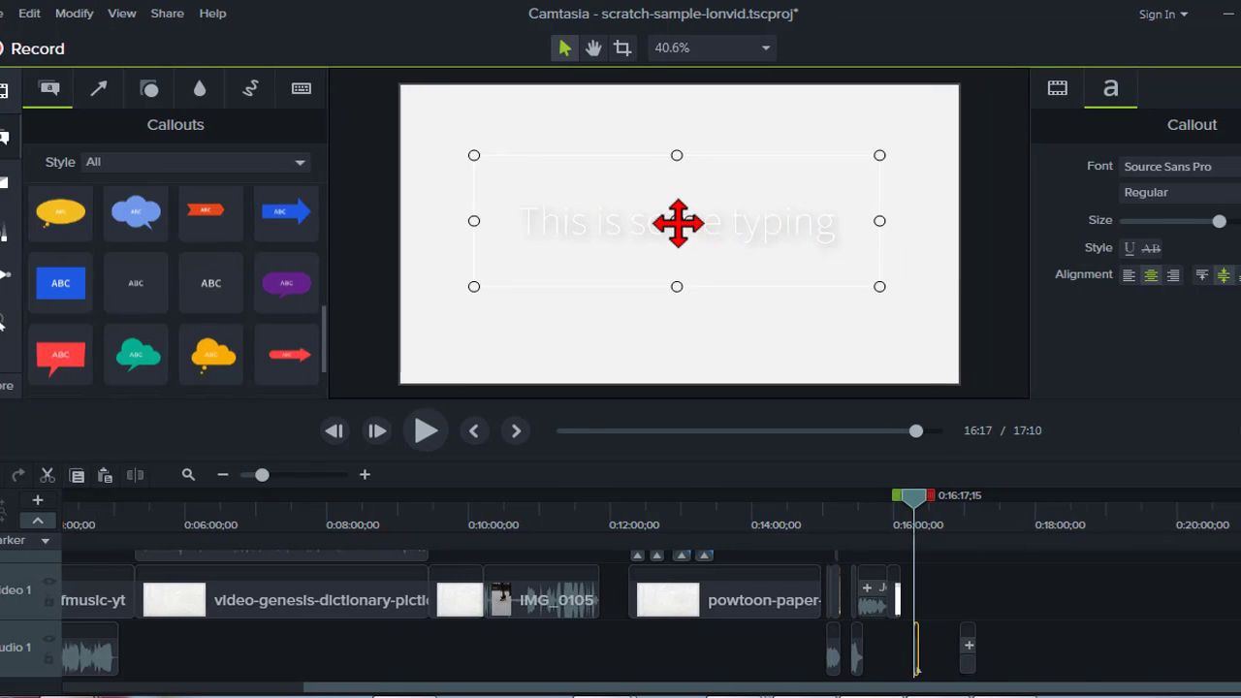
- Select all of the callout's text and set its font color to black
click(699, 221)
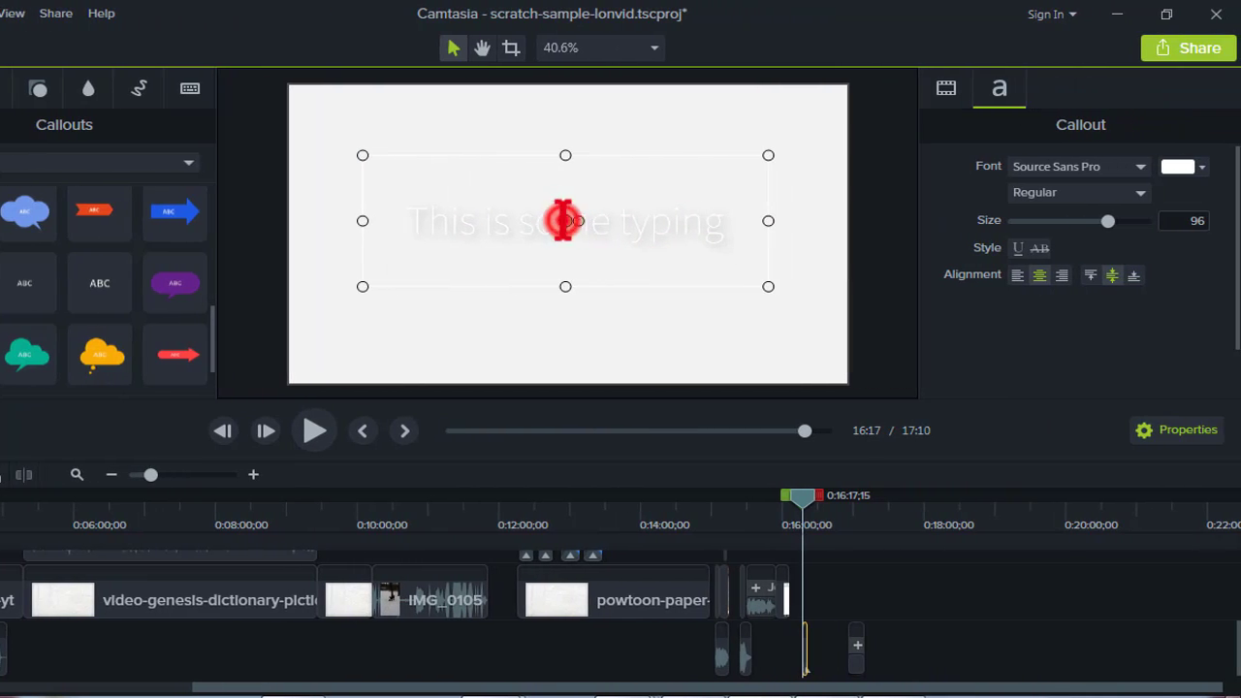
double_click(563, 220)
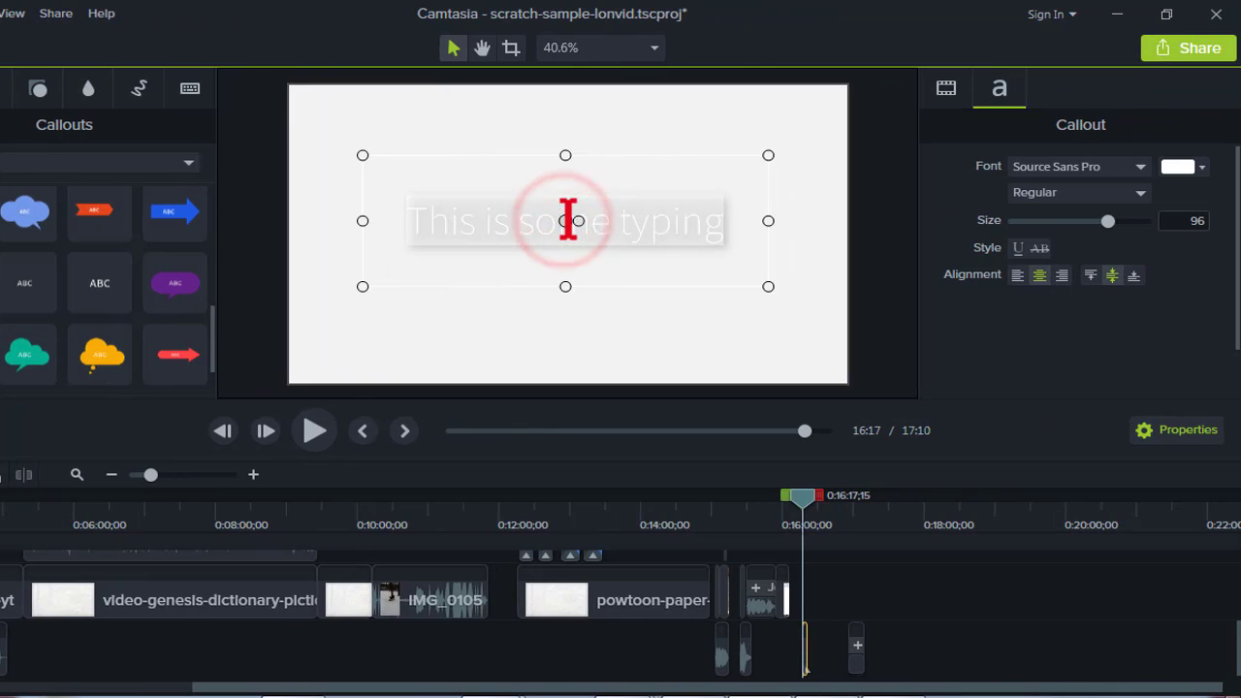
click(1202, 167)
click(1027, 233)
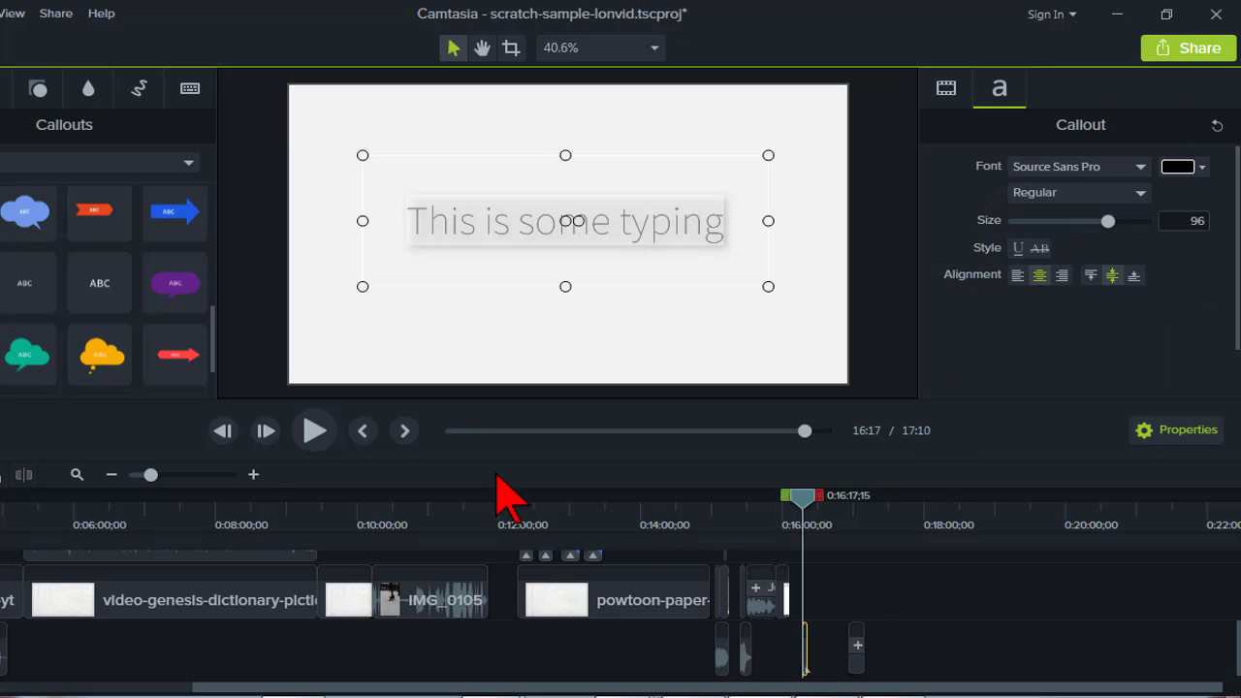
- Examine the Drop Shadow effect of the text clip on the timeline and in the callout's visual properties
click(170, 476)
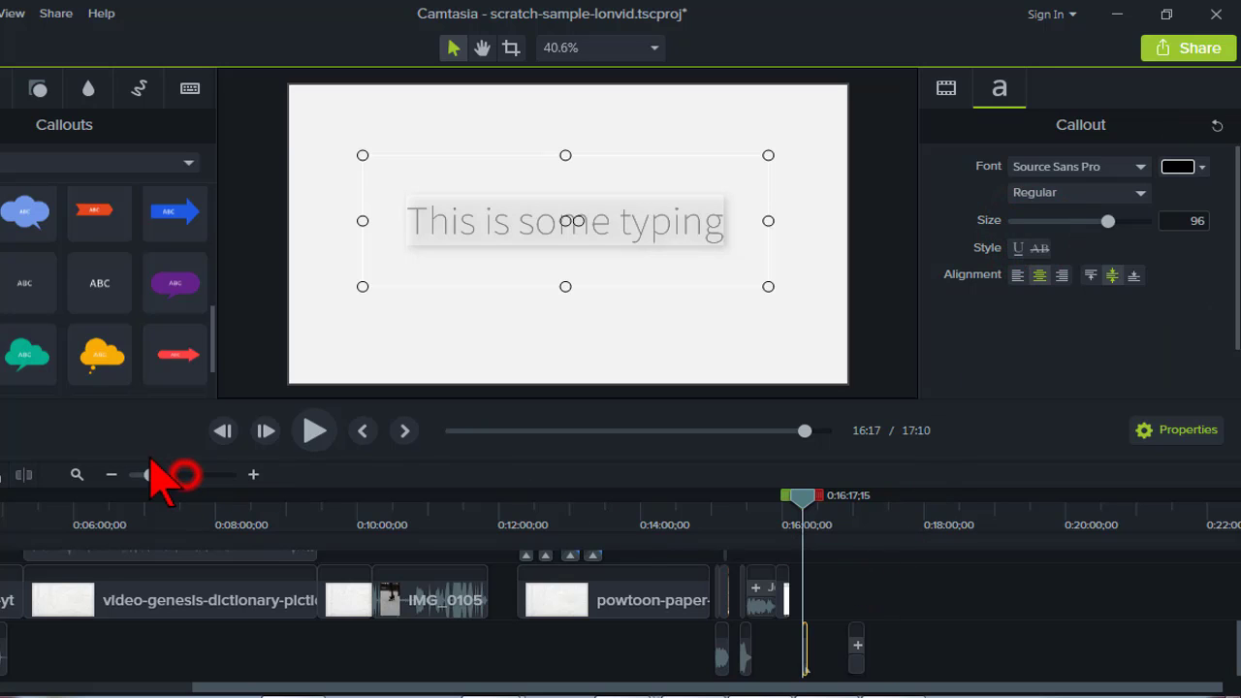
click(206, 475)
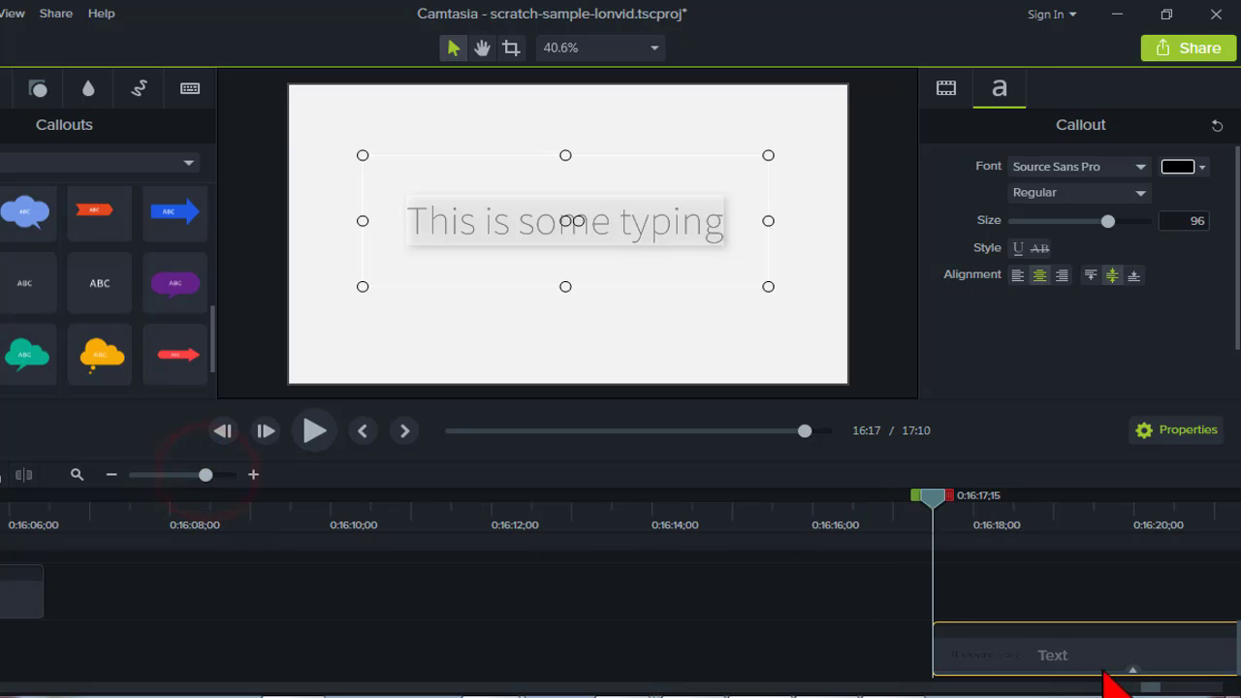
click(1152, 686)
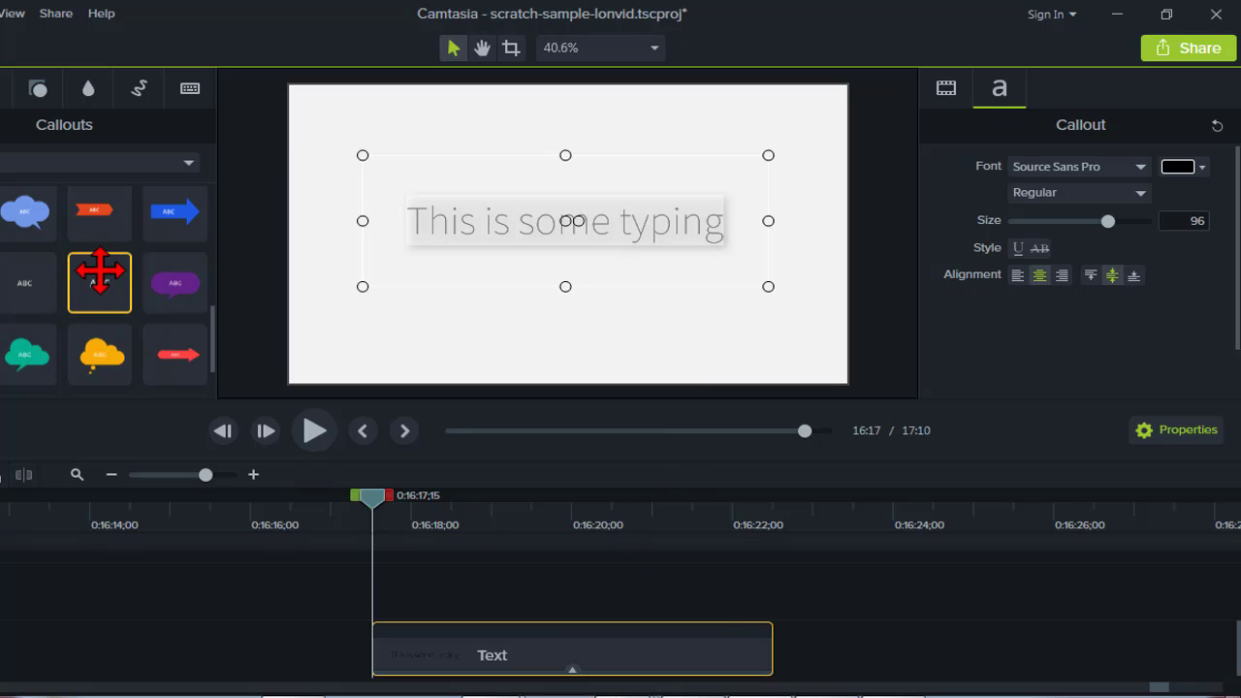
click(574, 669)
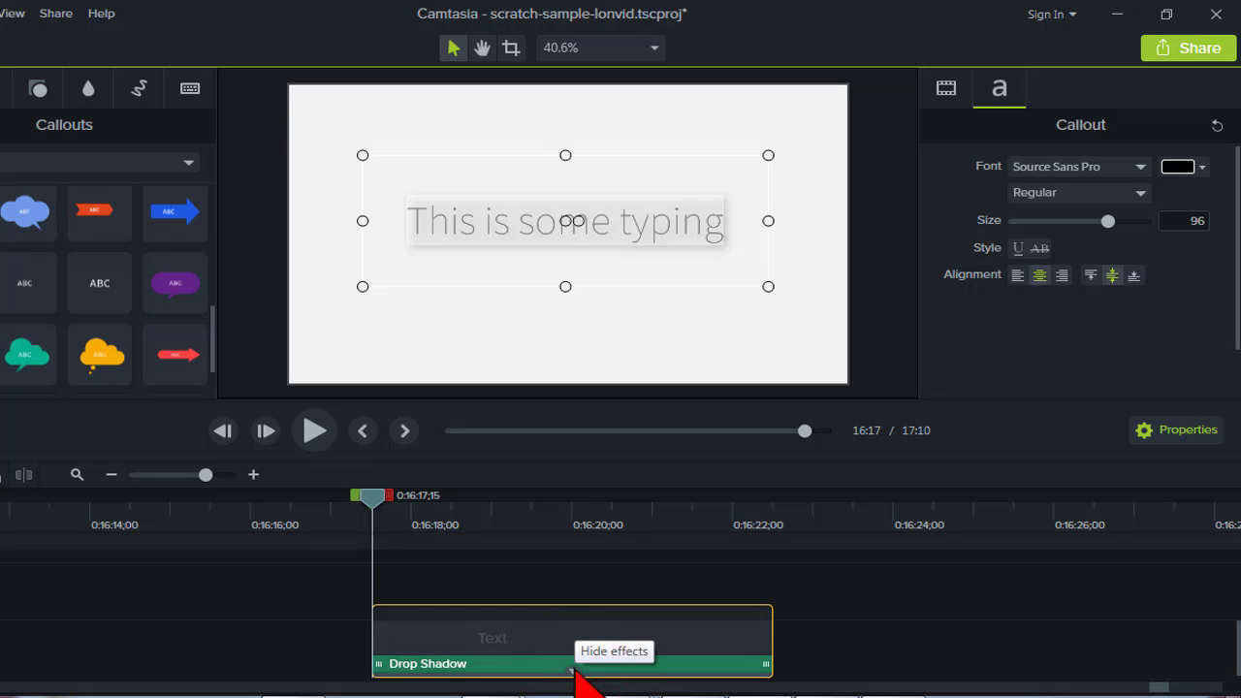
click(569, 329)
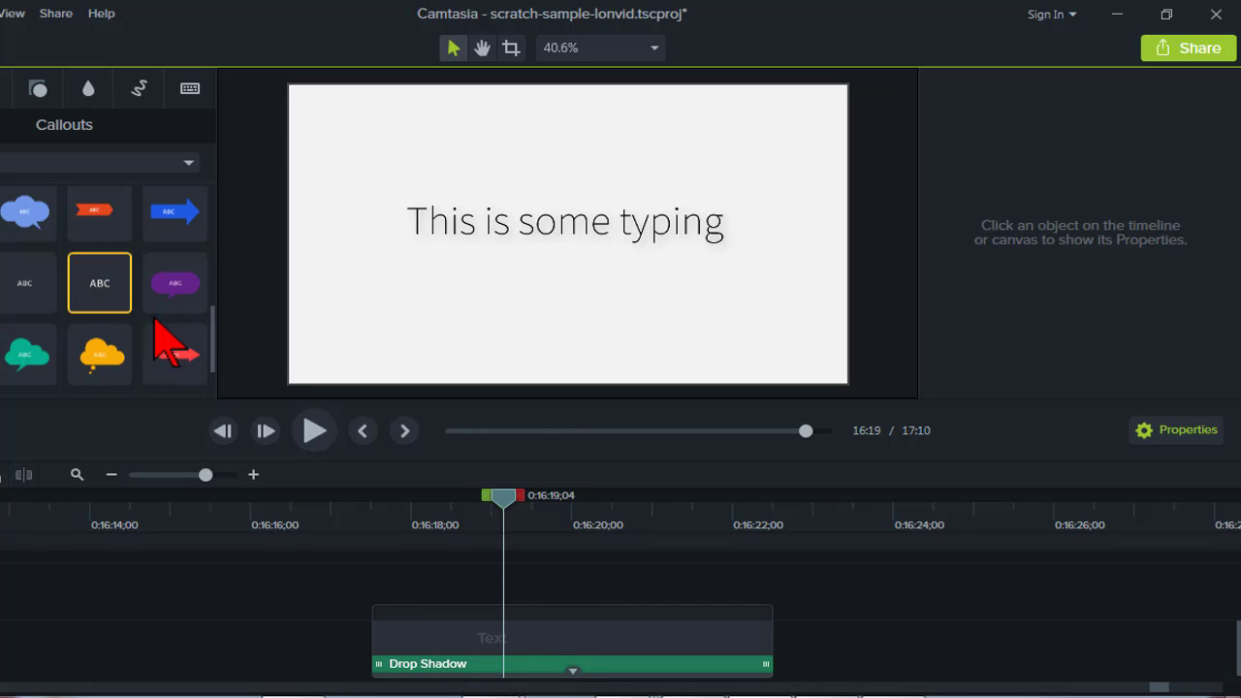
click(572, 671)
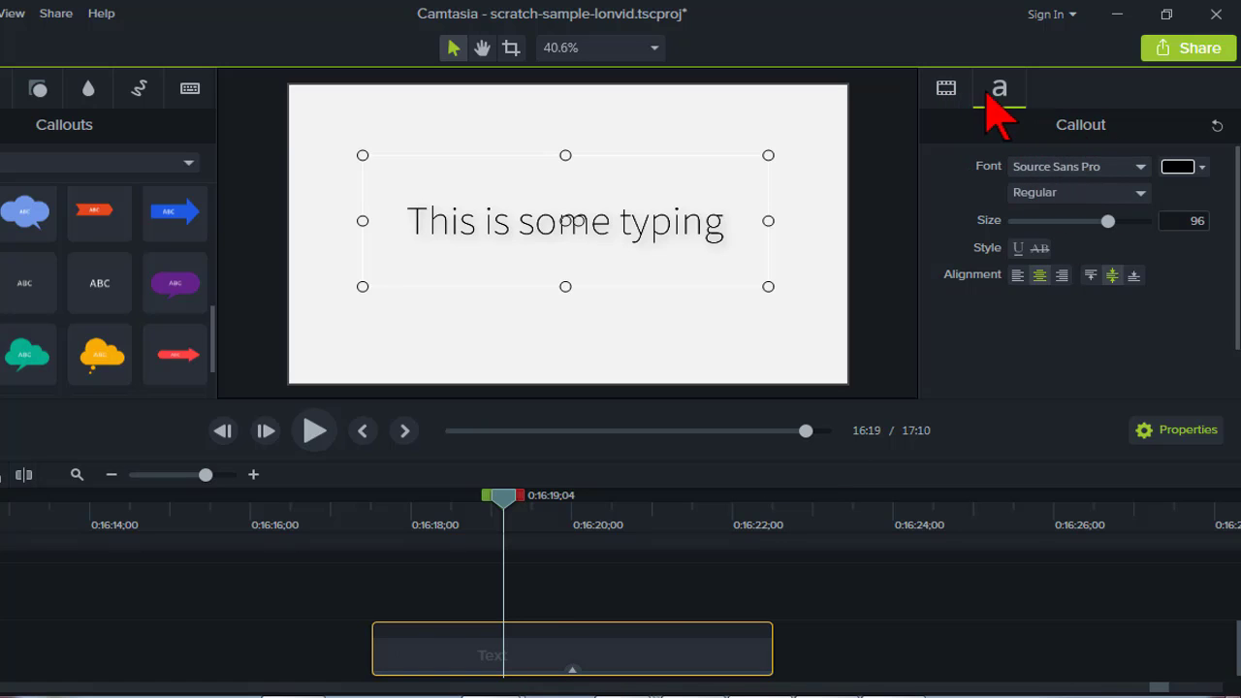
click(944, 89)
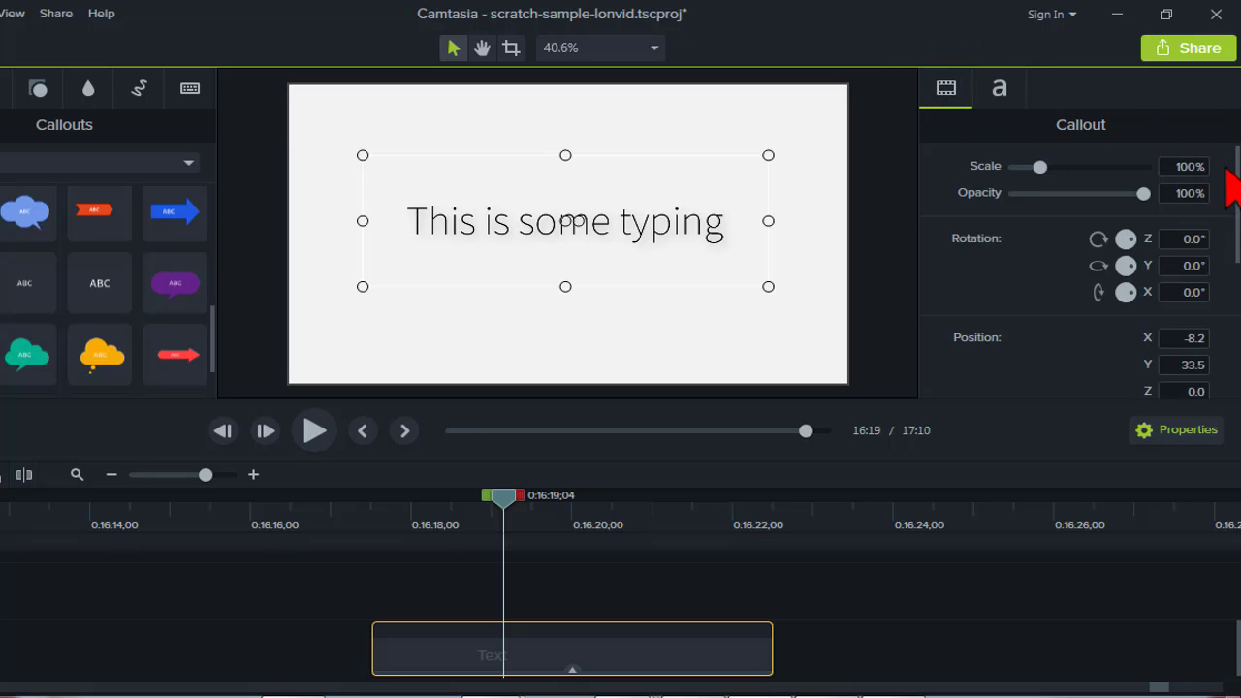
scroll(1229, 185, down, 5)
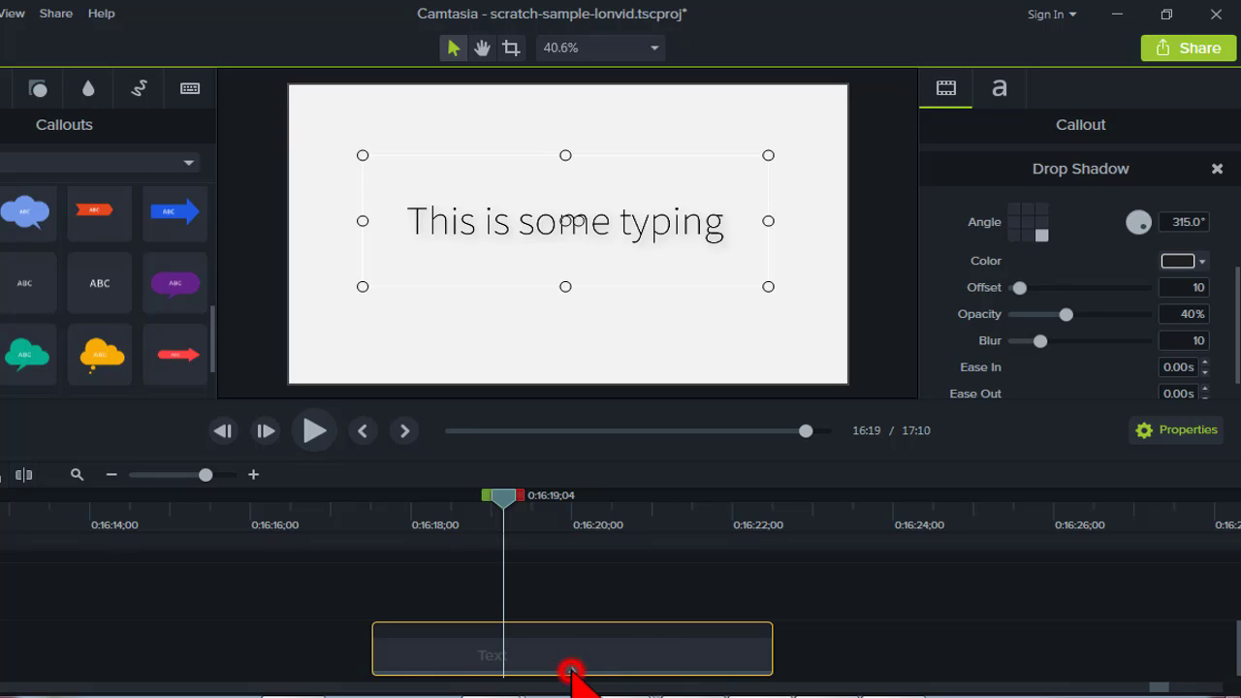
- Show the text clip's effects on the timeline and delete its Drop Shadow effect
click(571, 671)
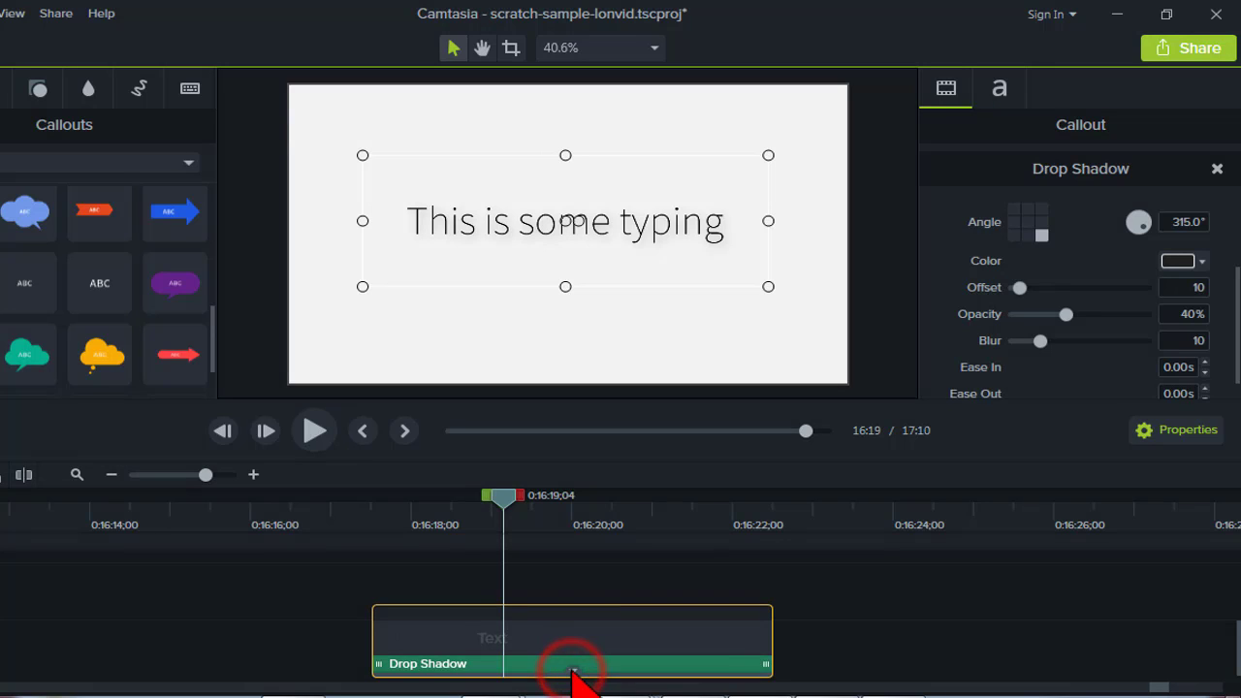
click(521, 665)
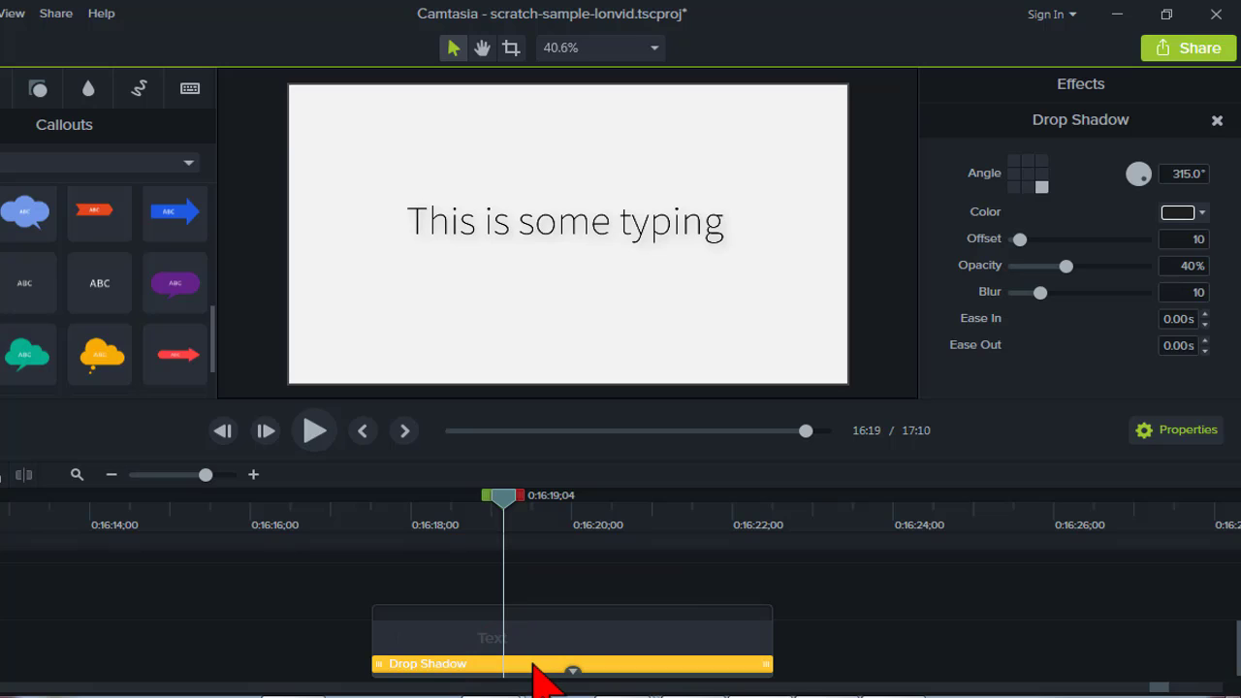
key(Delete)
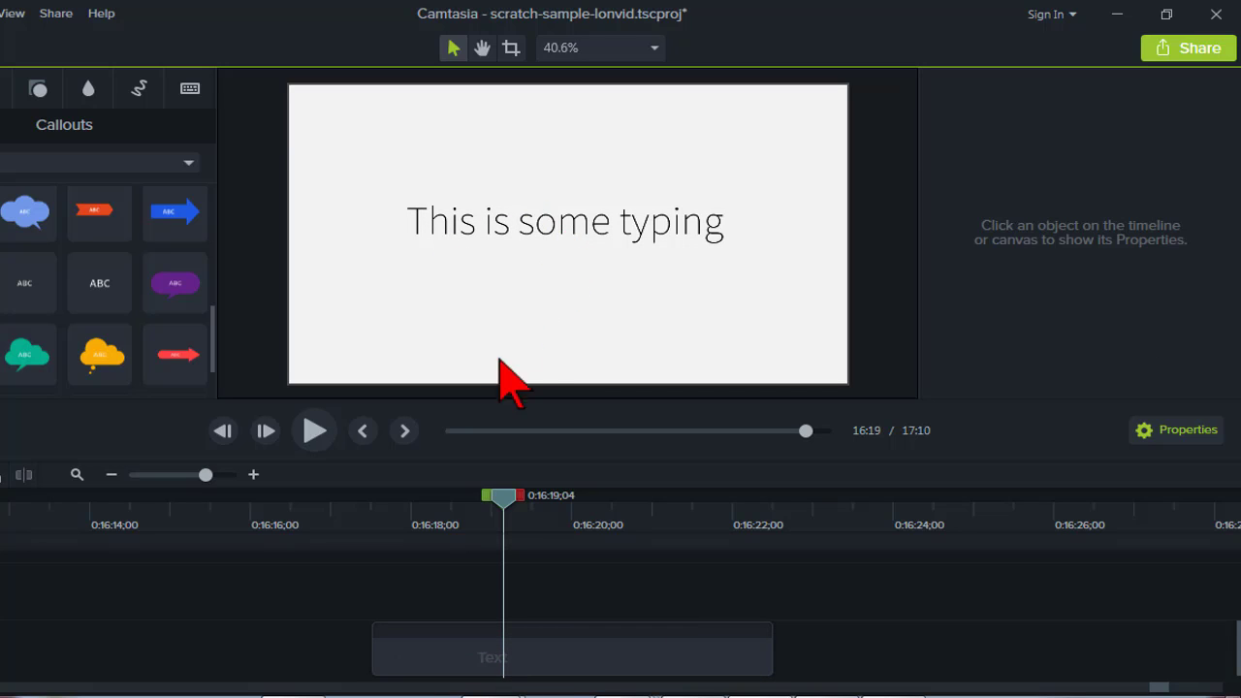
- Move the playhead to the start of the text clip at 0:16:17;15 and apply the Reveal behavior to the clip
click(490, 496)
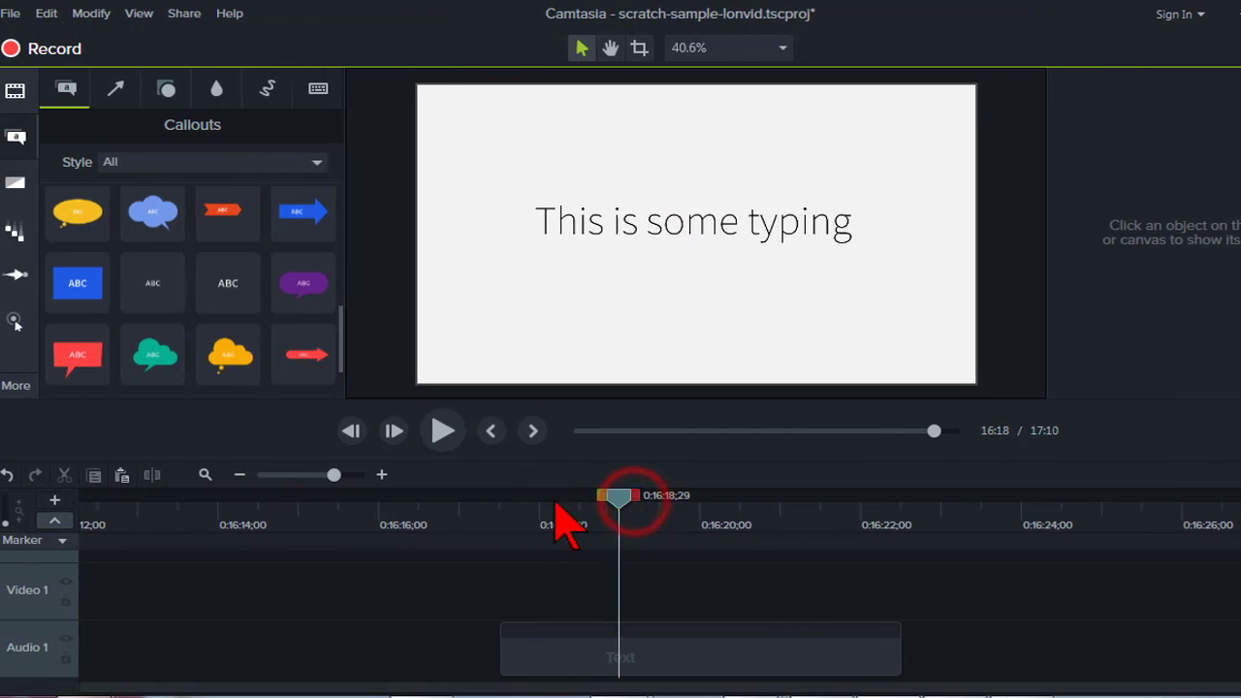
drag(556, 503, 506, 506)
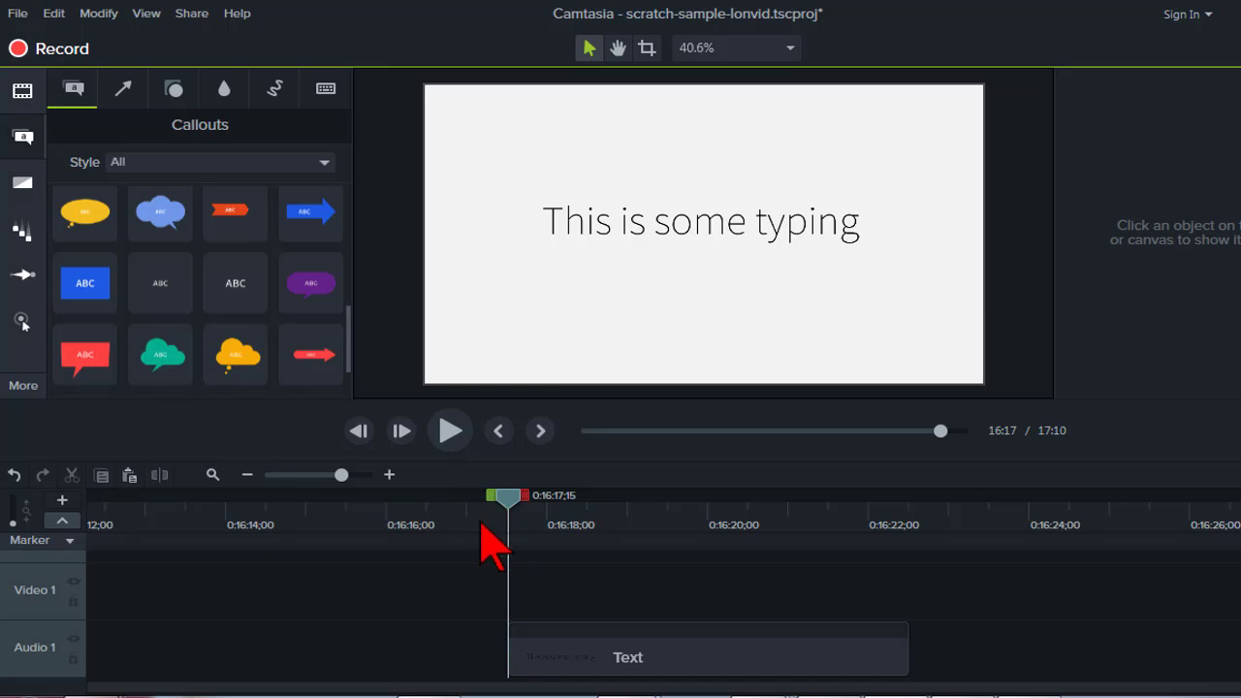
click(19, 231)
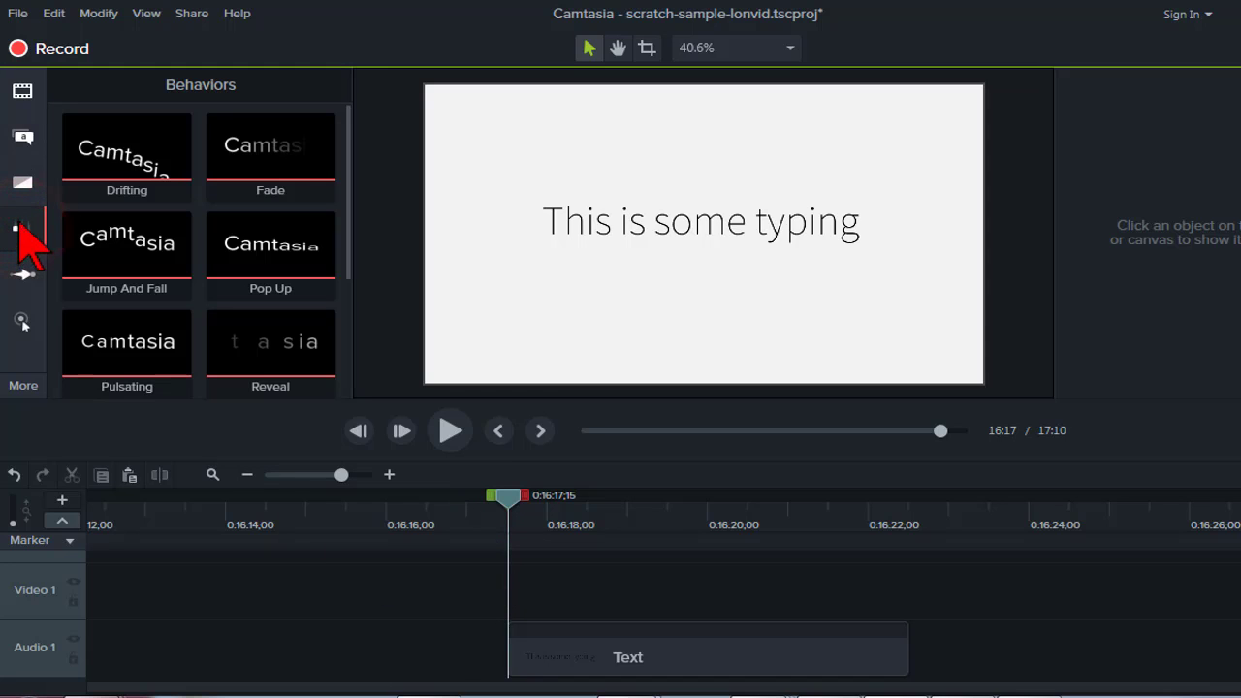
click(345, 144)
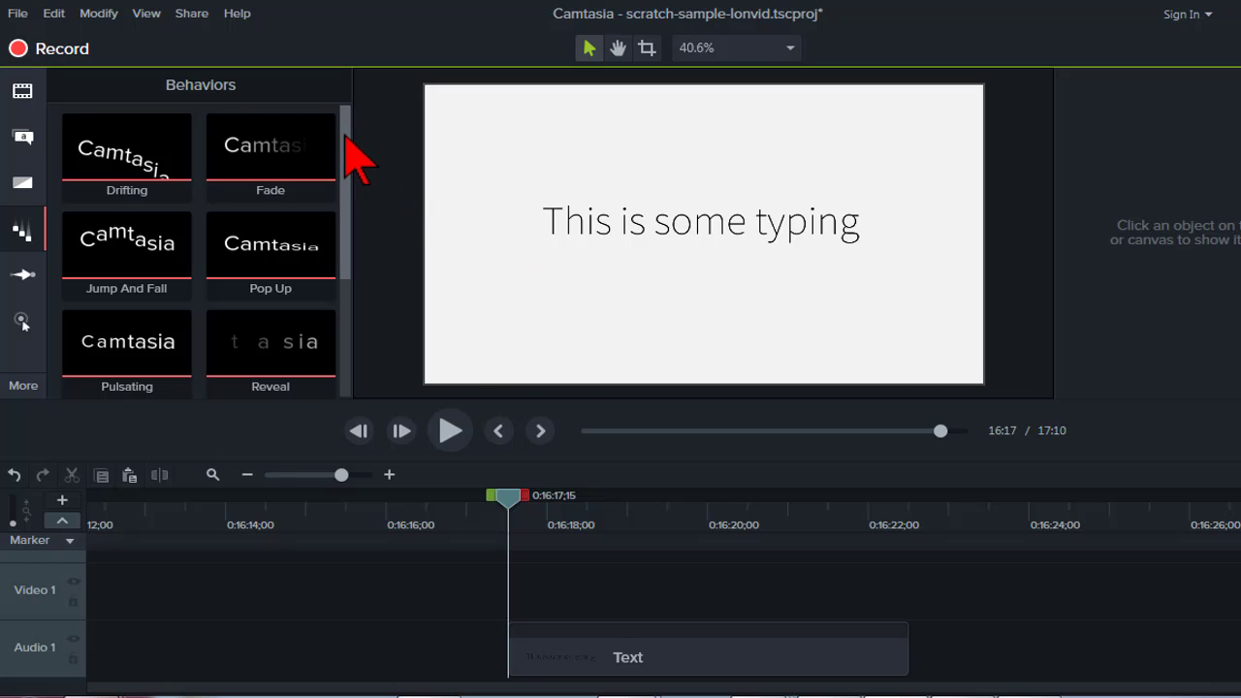
drag(345, 135, 346, 208)
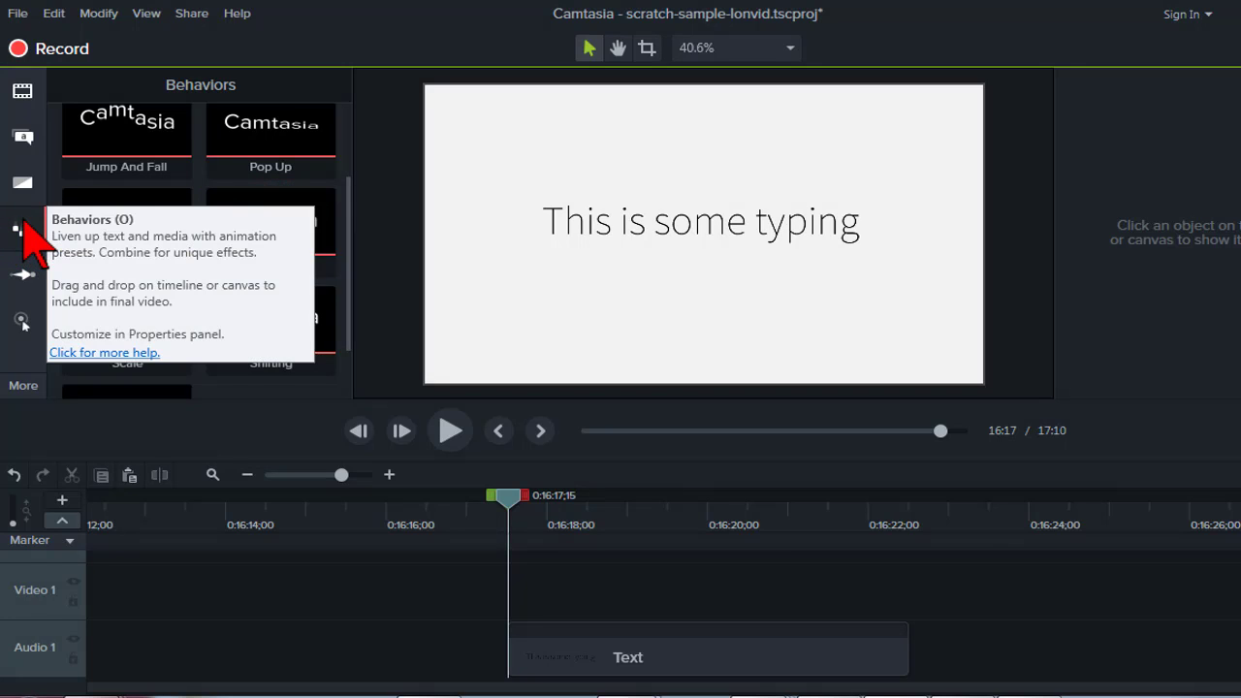
drag(281, 223, 619, 650)
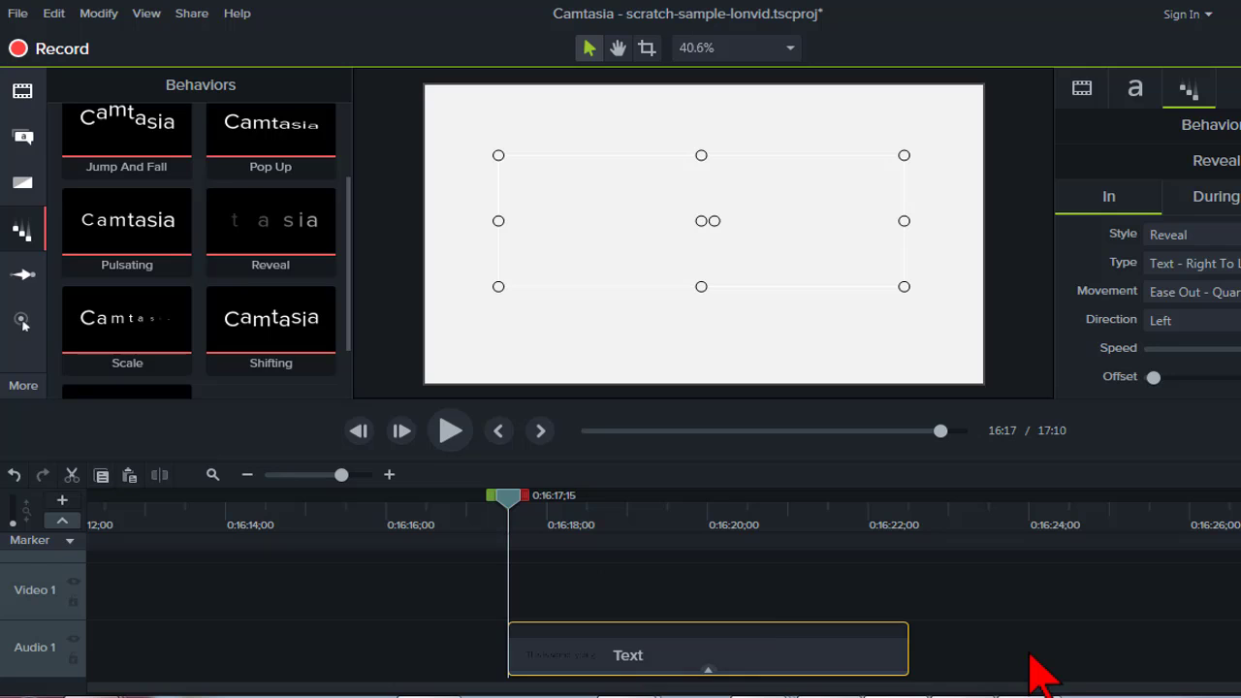
- Play the text clip to preview the Reveal animation, and return the playhead to the clip's start at 0:16:17;15
click(450, 422)
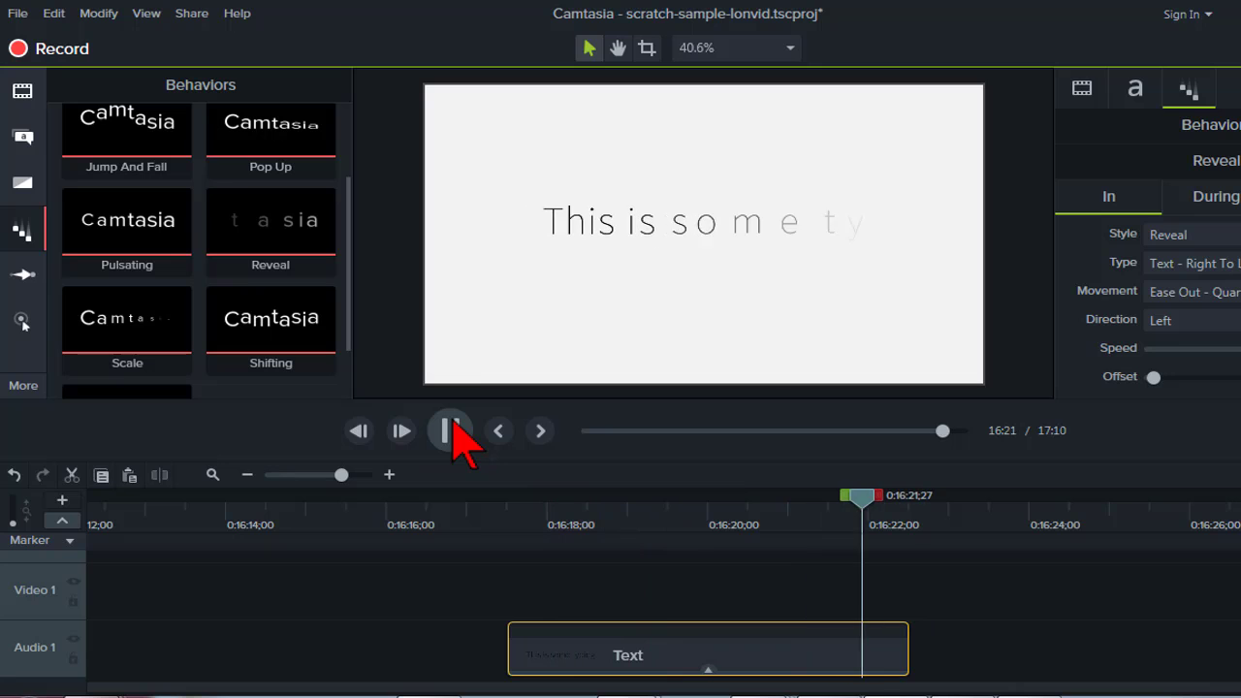
click(452, 430)
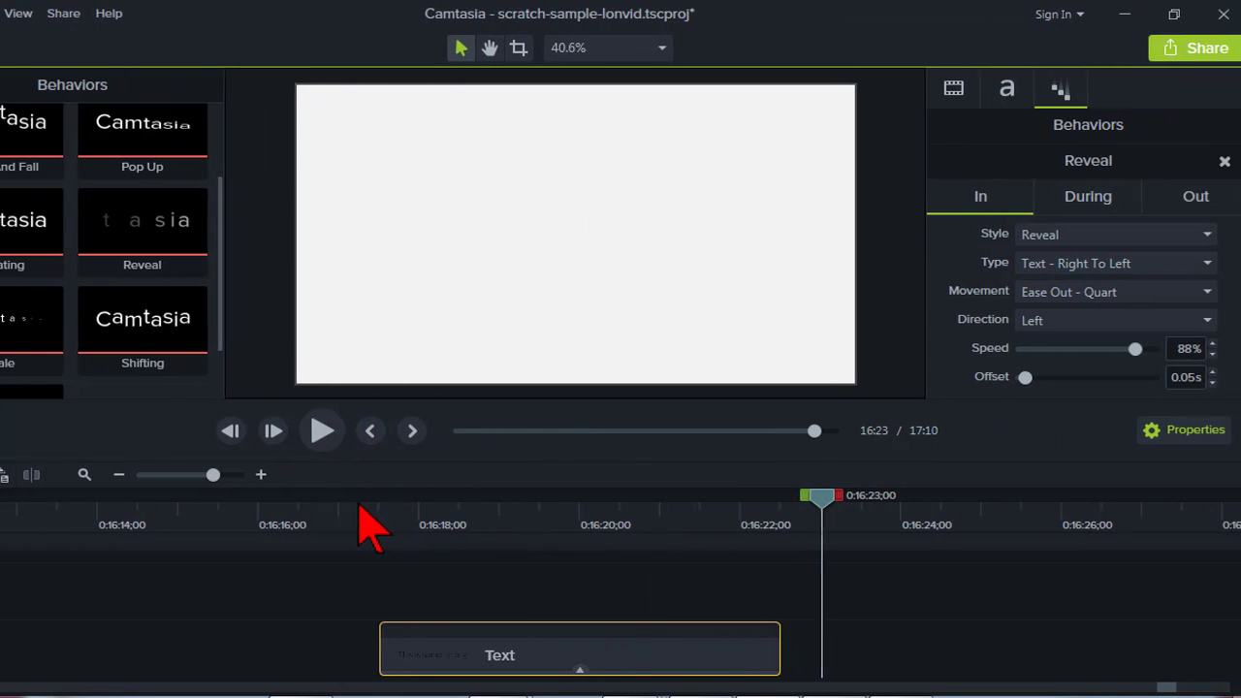
click(480, 500)
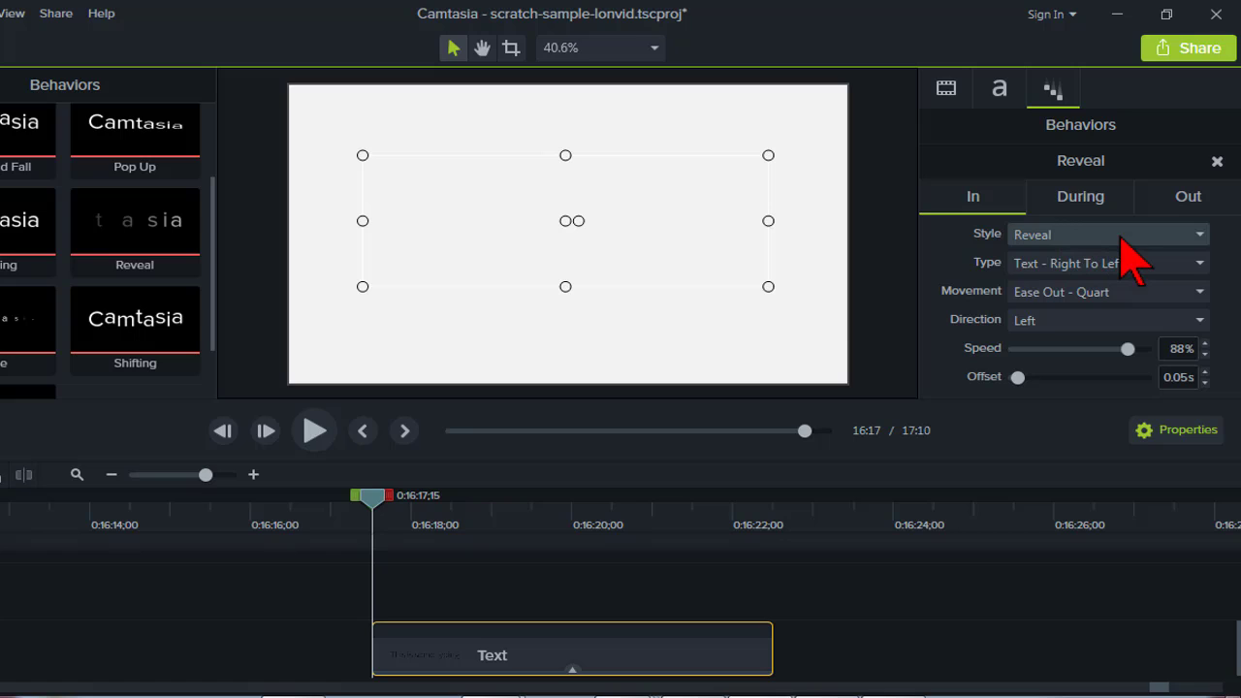
drag(370, 498, 389, 525)
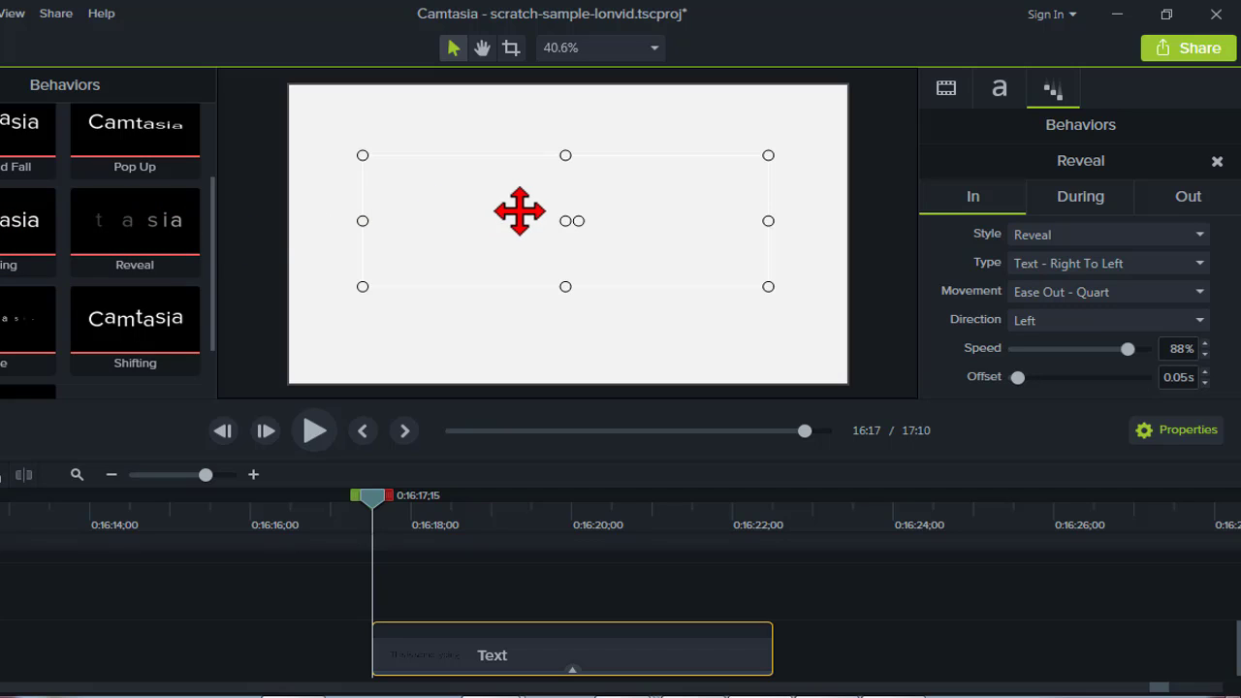
- Move the playhead to 0:16:19;08 and set the font of the callout text "This is some typing" to Special Elite
click(514, 514)
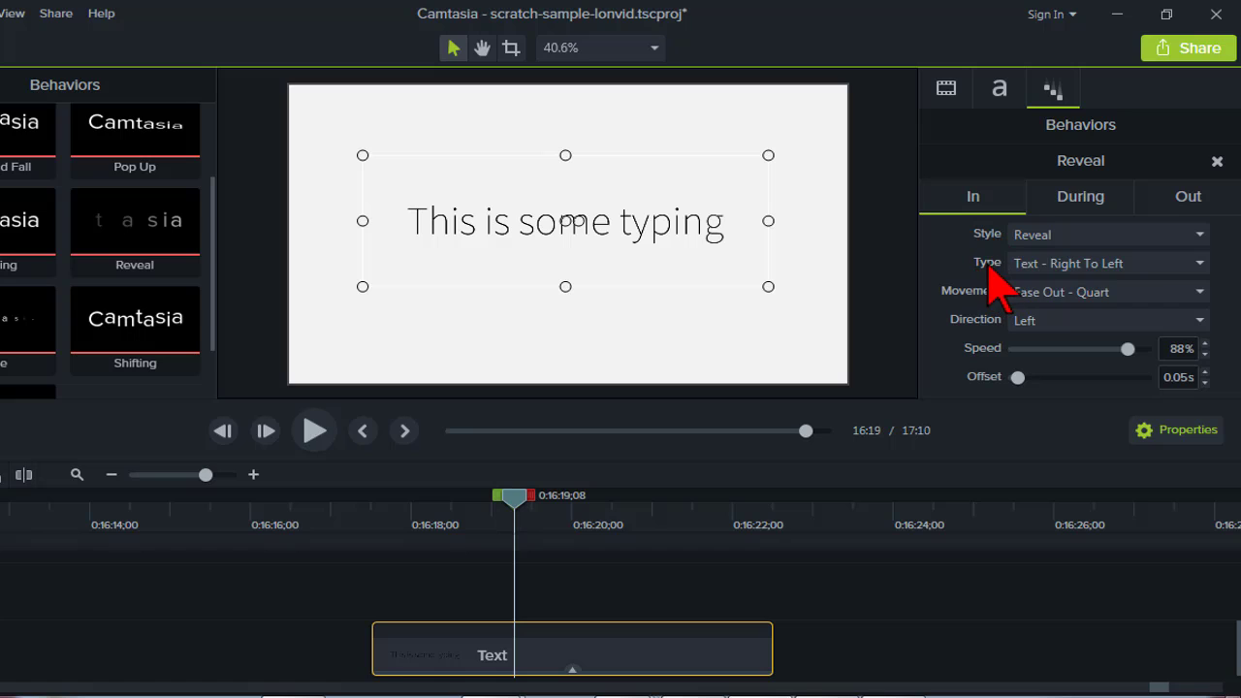
click(1190, 265)
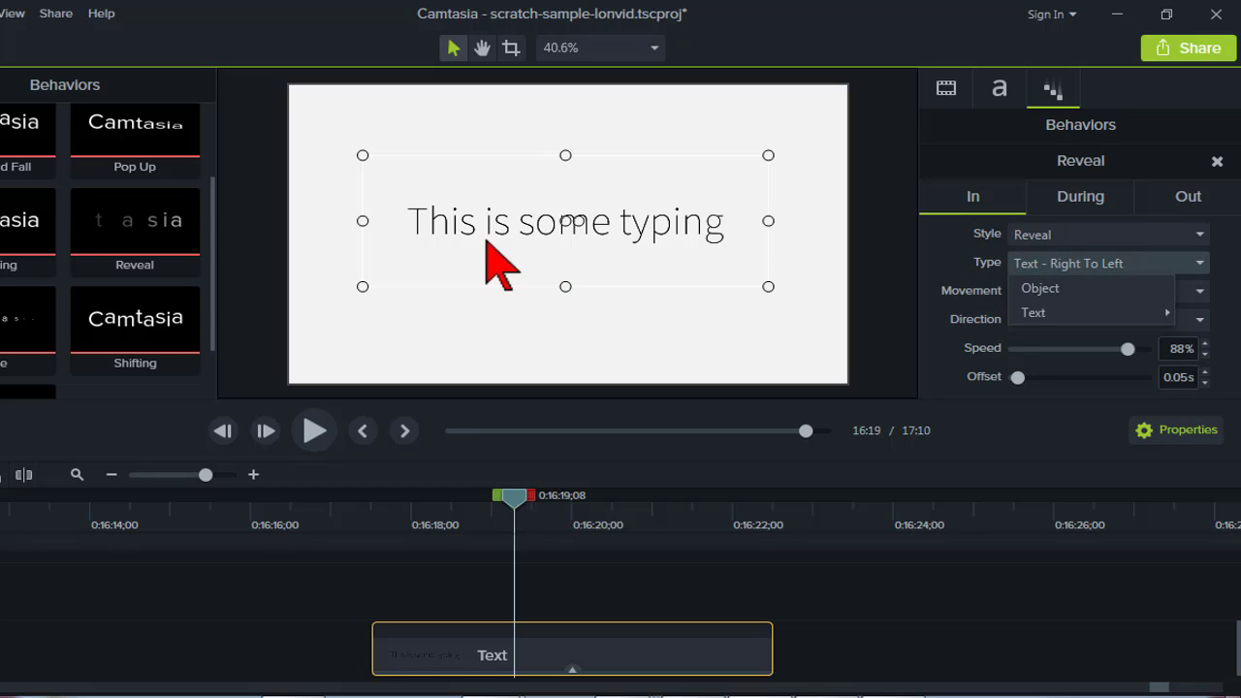
click(558, 226)
double_click(557, 226)
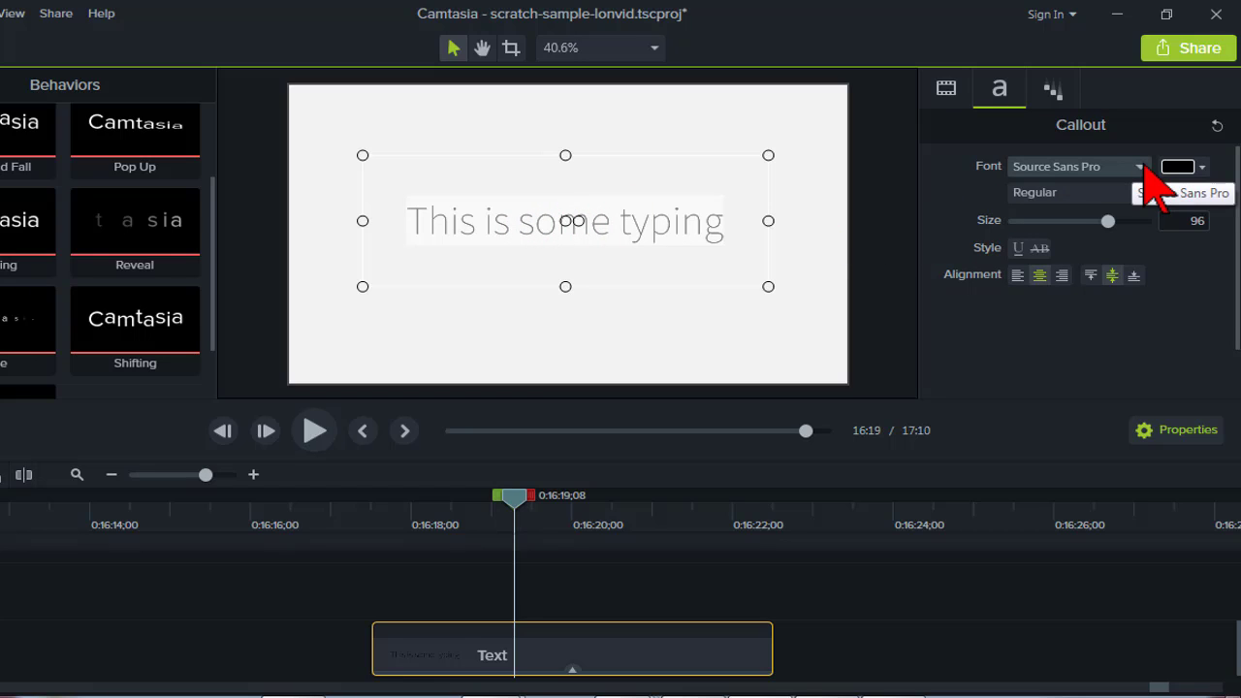
click(1142, 167)
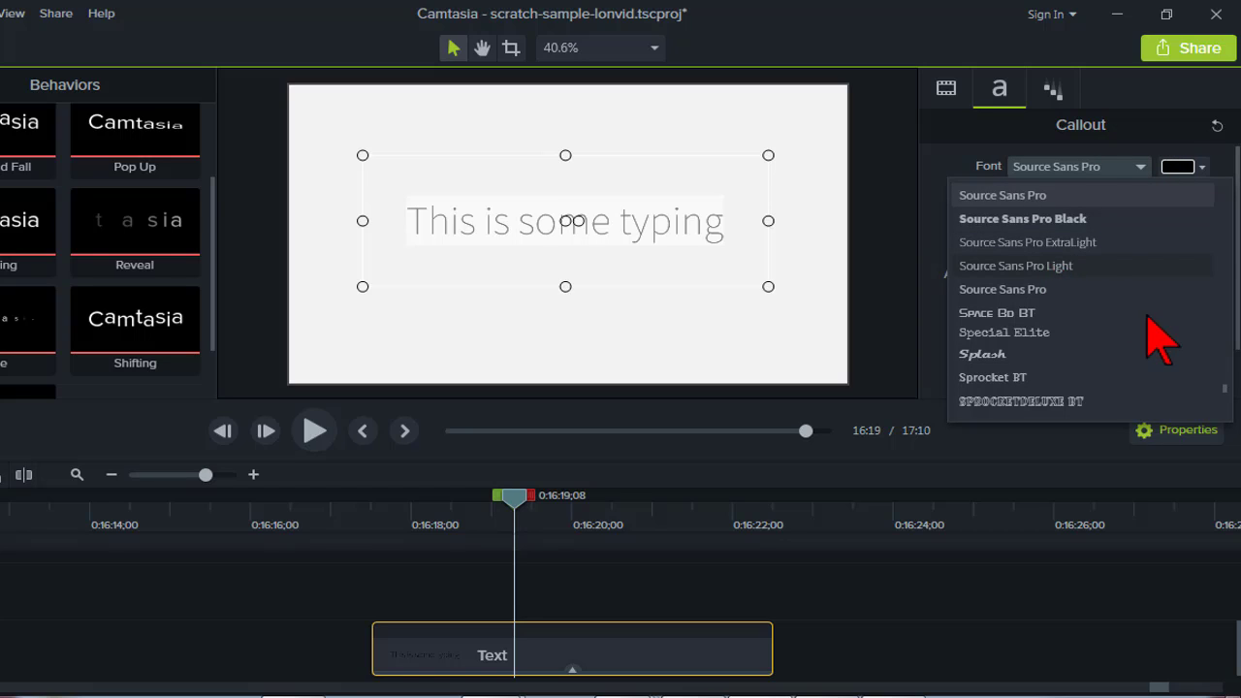
scroll(1096, 269, down, 2)
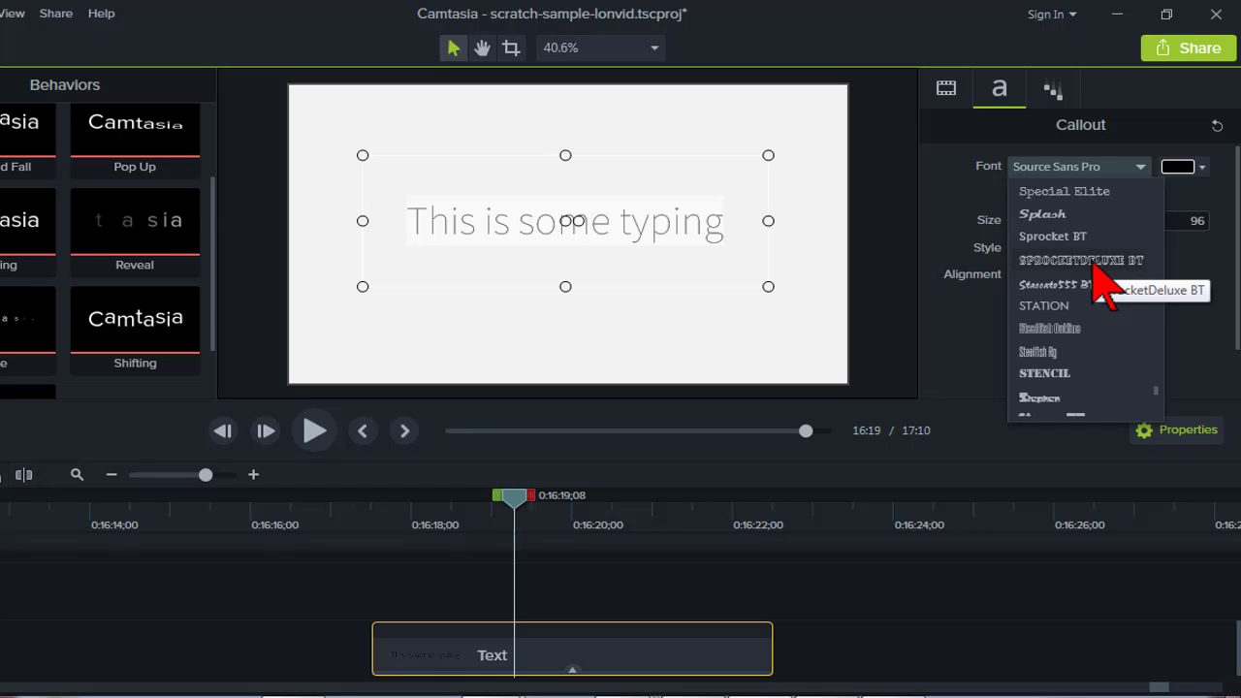
click(1062, 193)
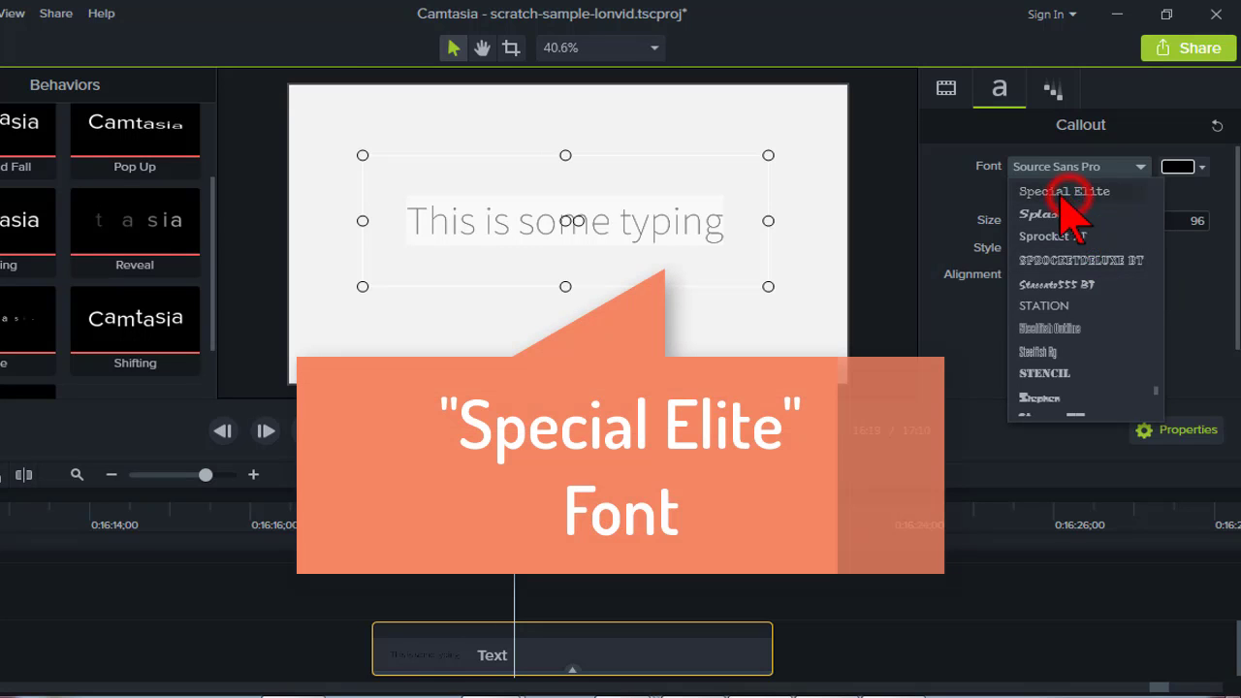
- Widen the callout box so its text fits on one line, and re-center it horizontally on the canvas
drag(771, 221, 825, 221)
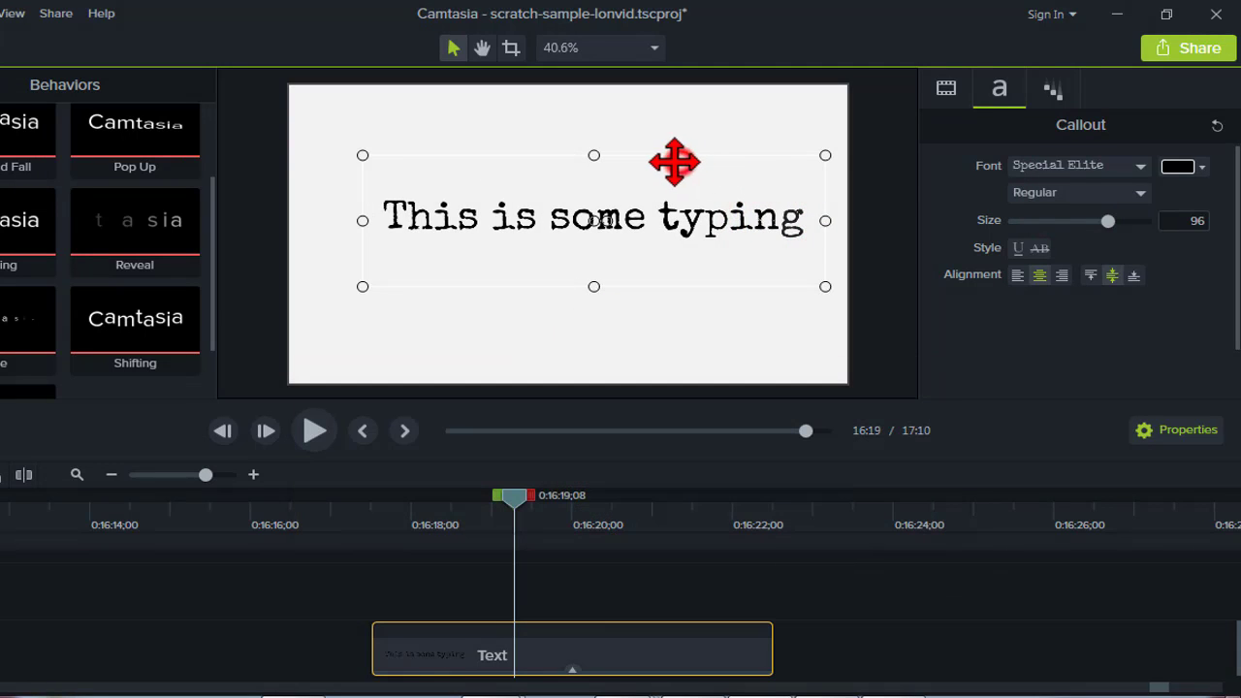
drag(674, 162, 649, 162)
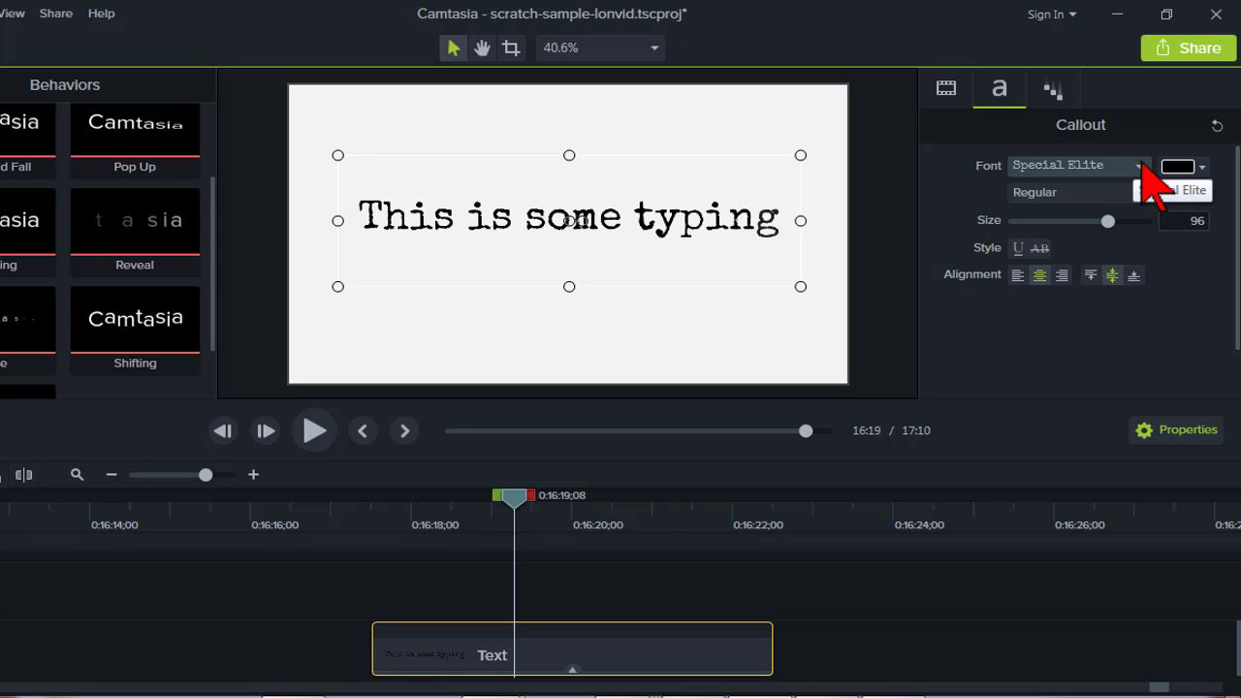
- Try the QuickType II Mono font on the callout text, and undo the font change
click(1139, 165)
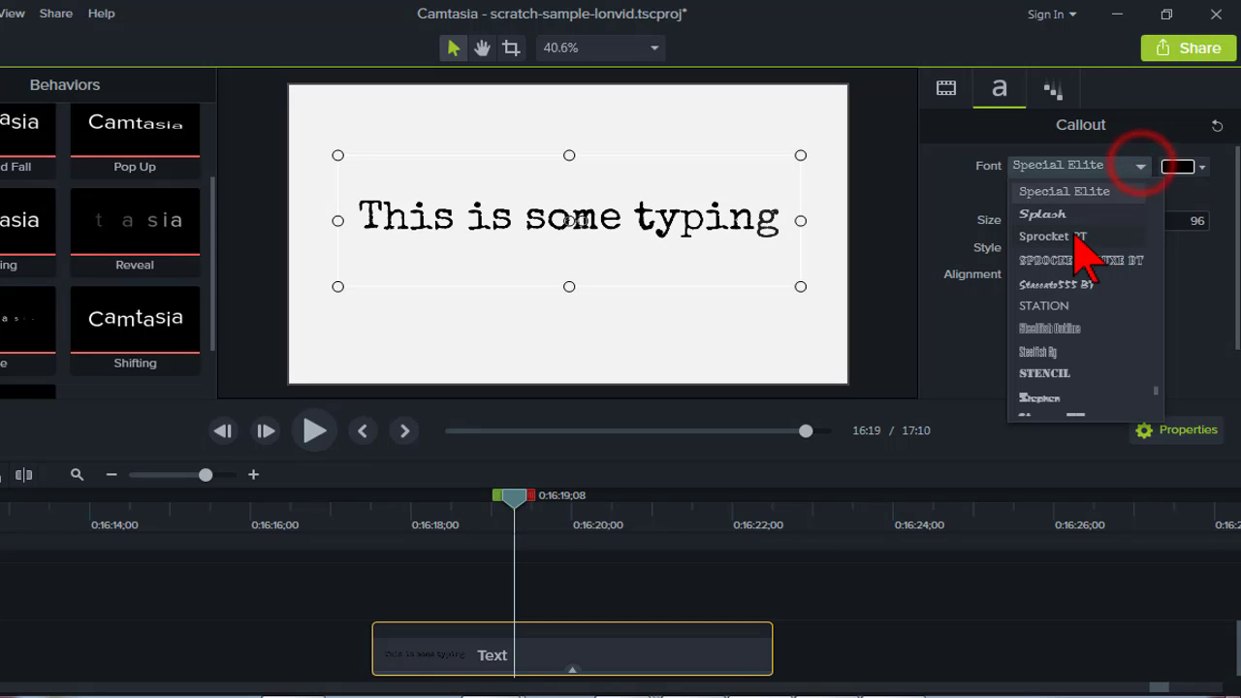
scroll(1105, 334, down, 2)
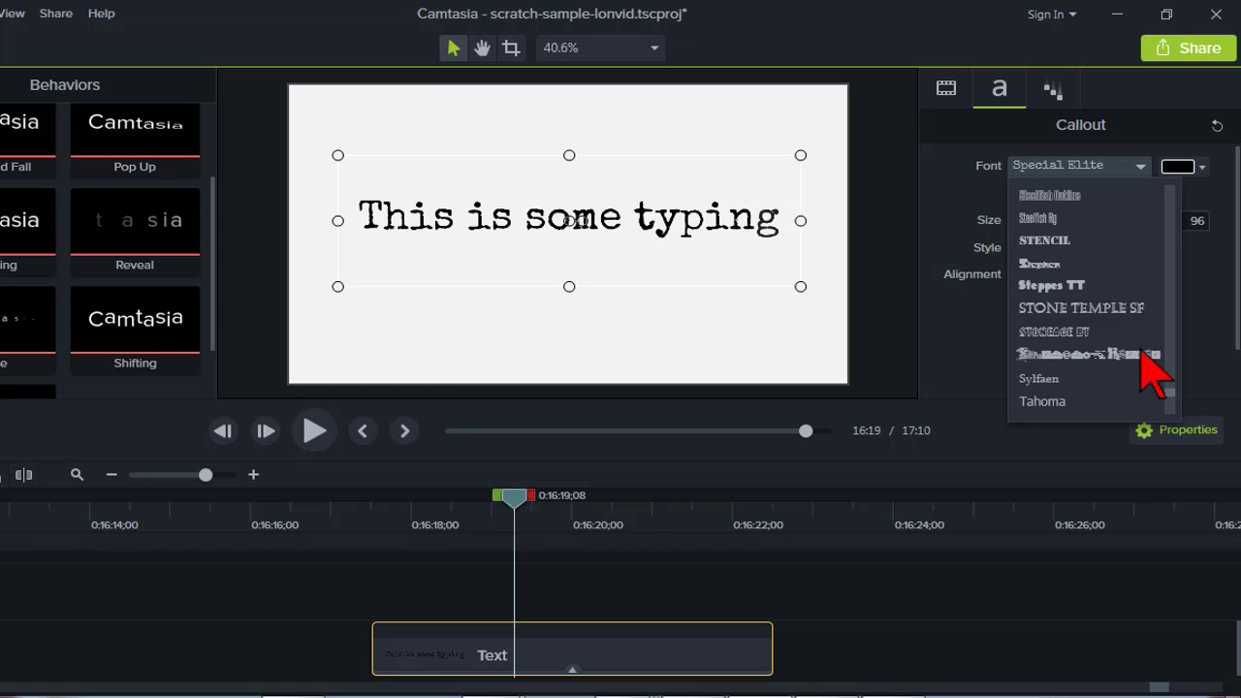
scroll(1130, 336, down, 6)
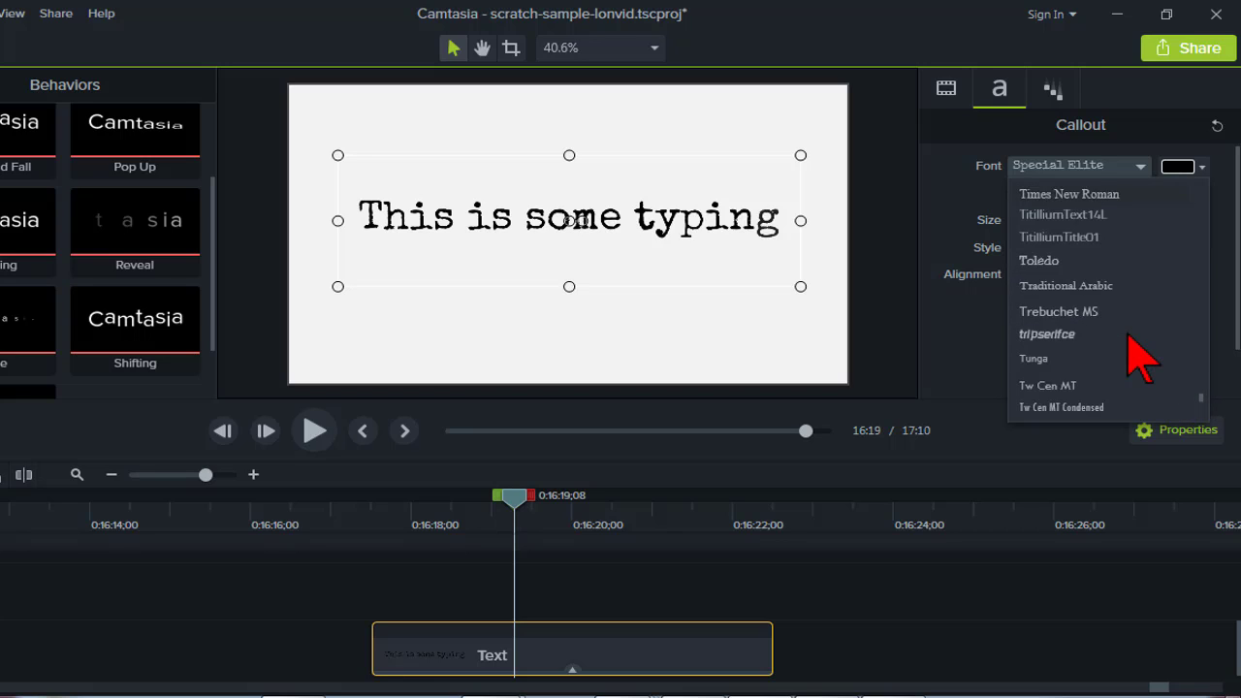
scroll(1128, 335, down, 2)
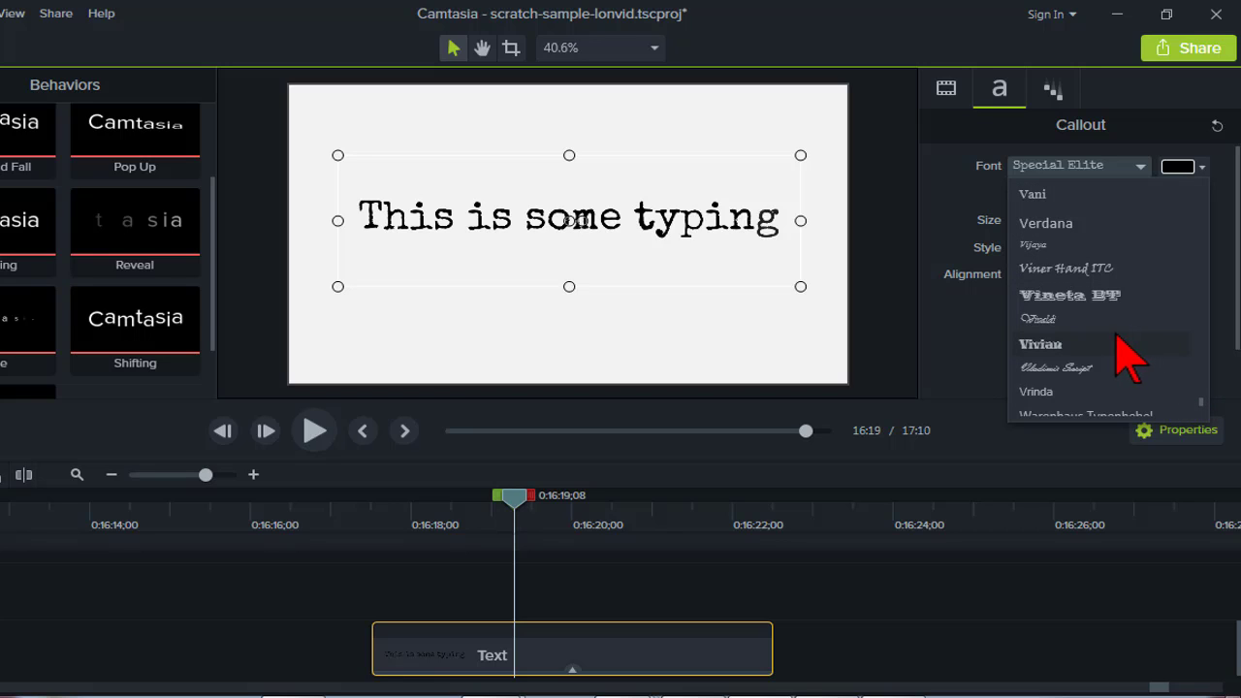
scroll(1102, 330, down, 5)
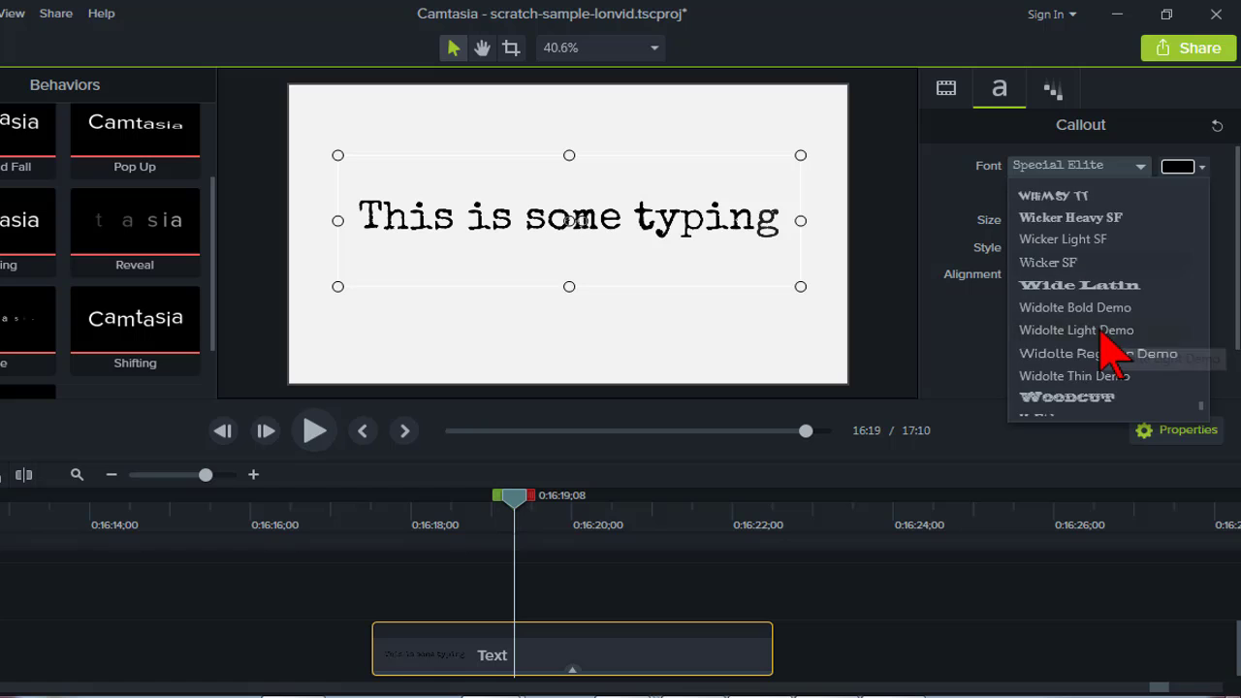
scroll(1108, 349, down, 2)
scroll(1108, 349, up, 5)
scroll(1101, 331, up, 15)
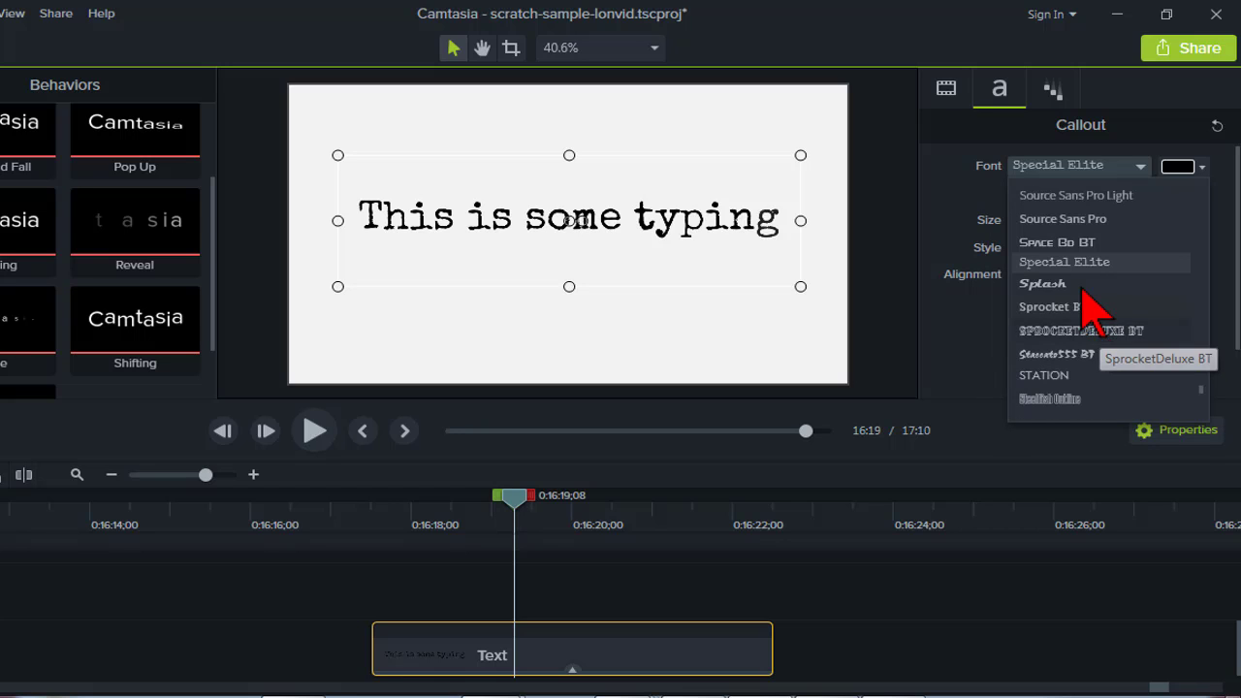
scroll(1095, 312, up, 10)
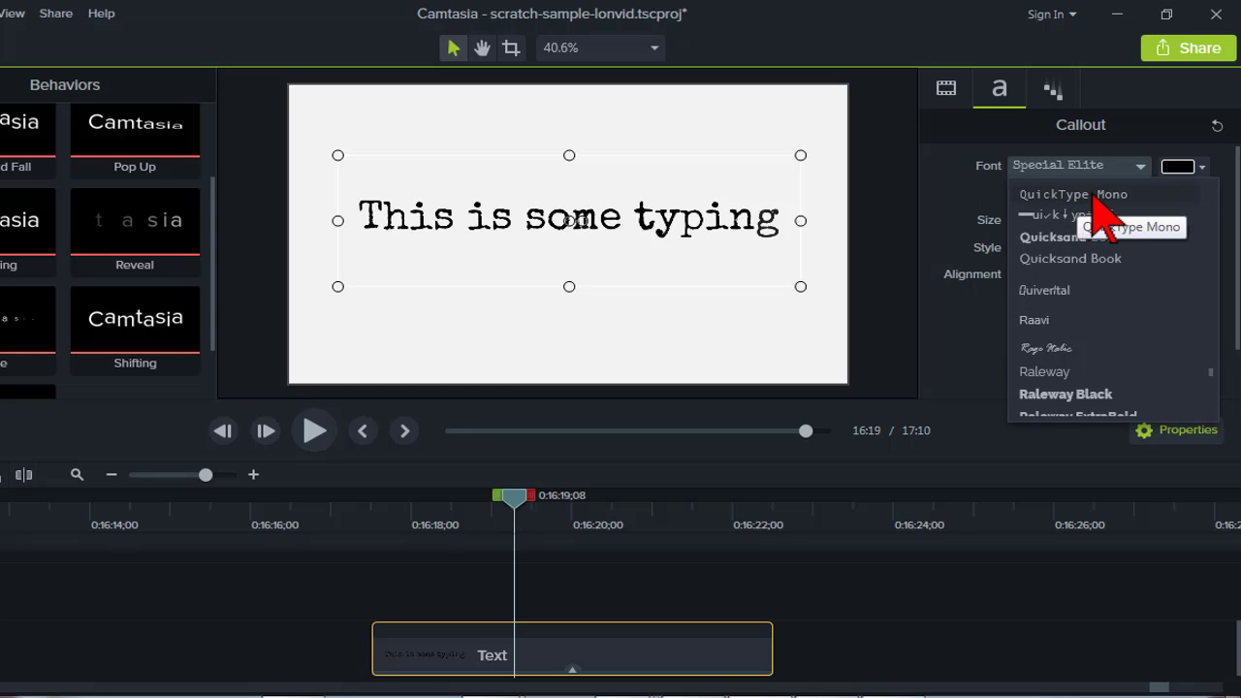
scroll(1144, 327, up, 2)
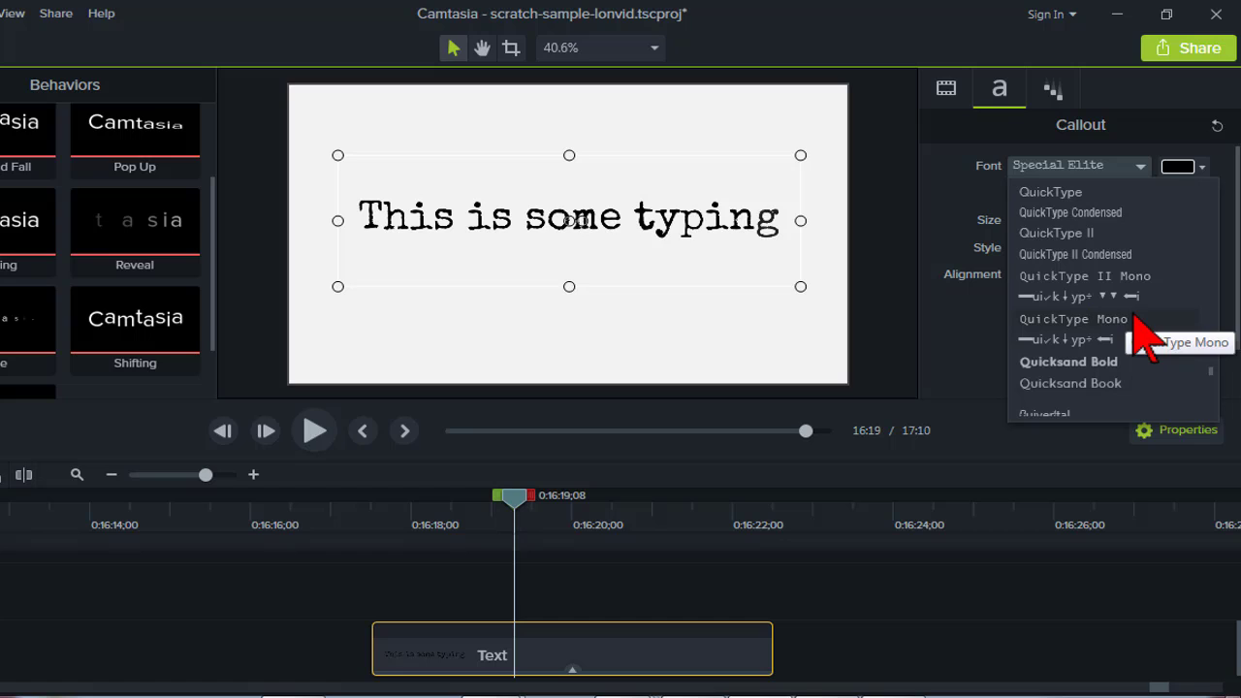
click(1072, 276)
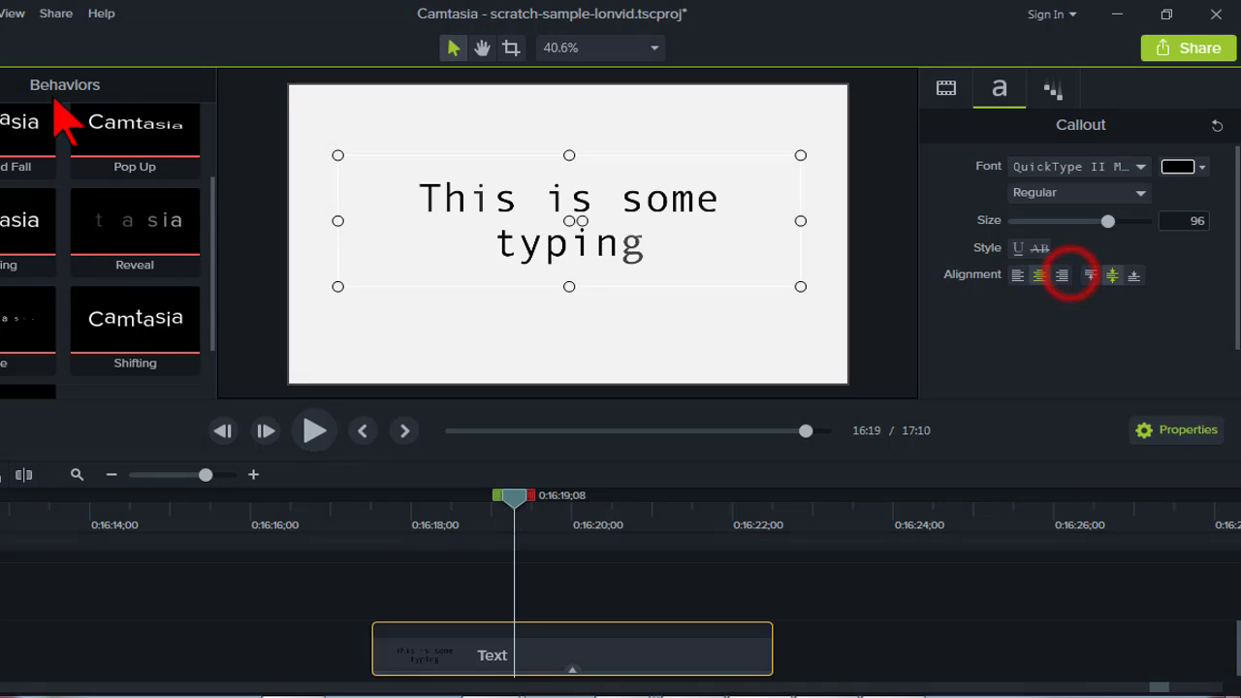
key(s)
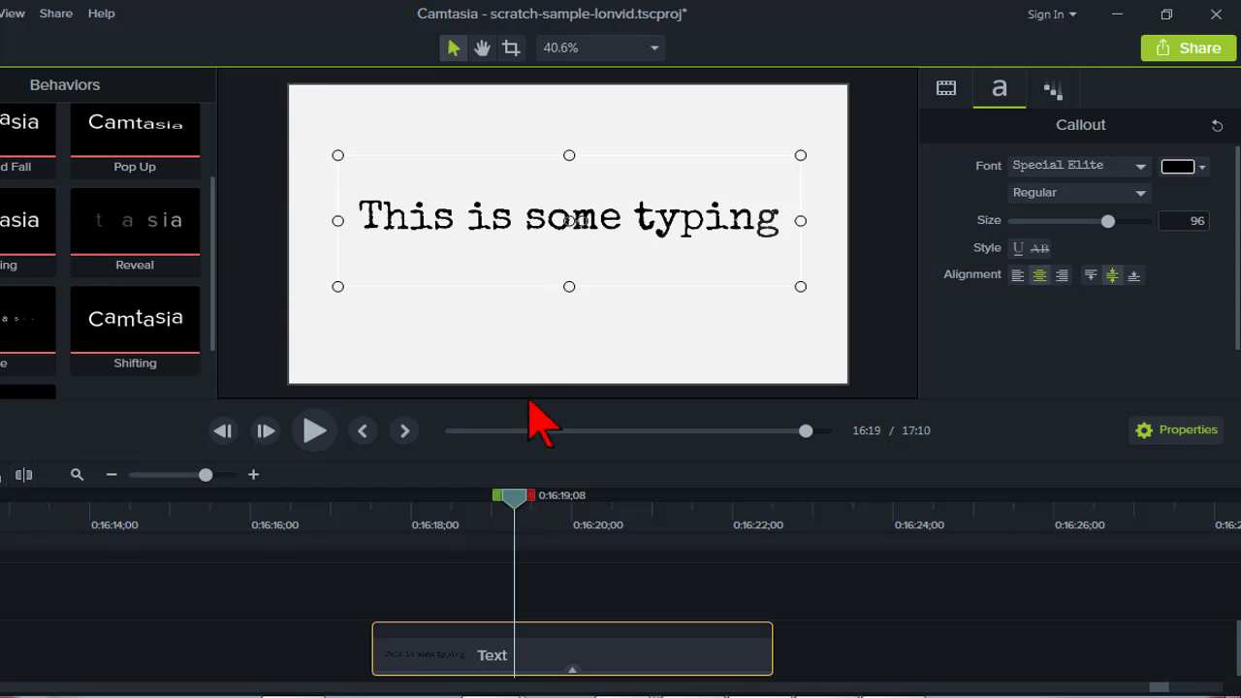
- Move the playhead to 0:16:19;06 and set both the During and Out styles of the Reveal behavior to None
drag(484, 495, 509, 515)
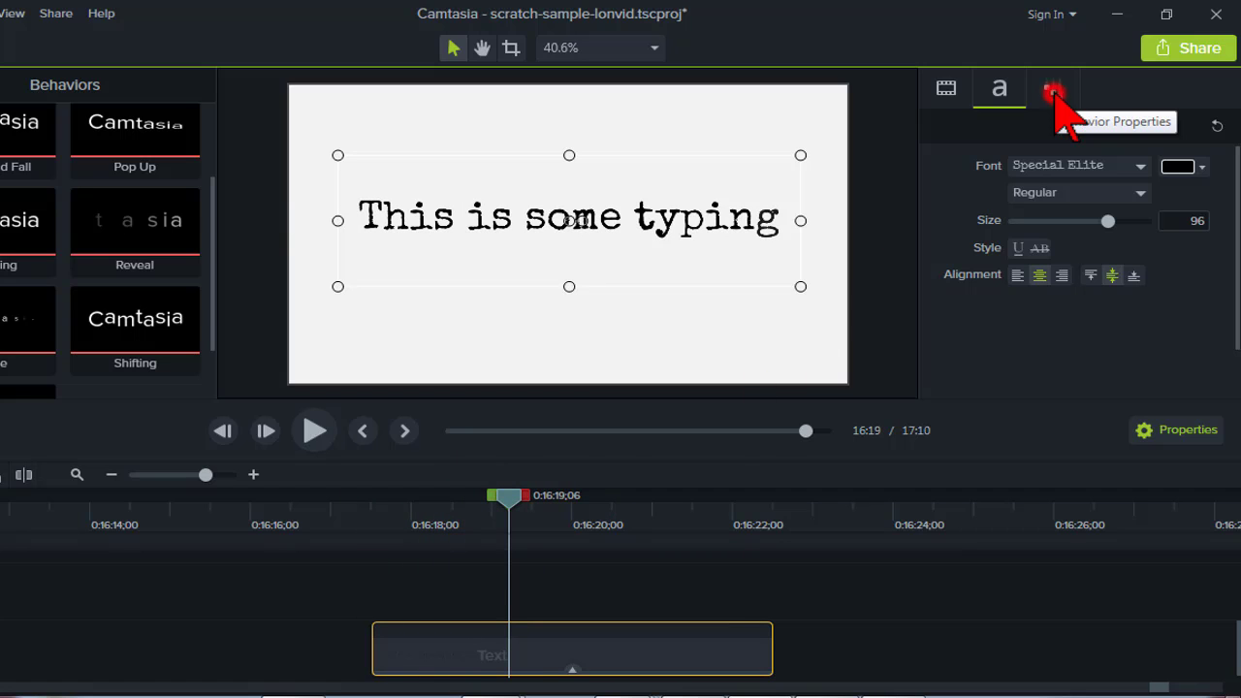
click(1054, 92)
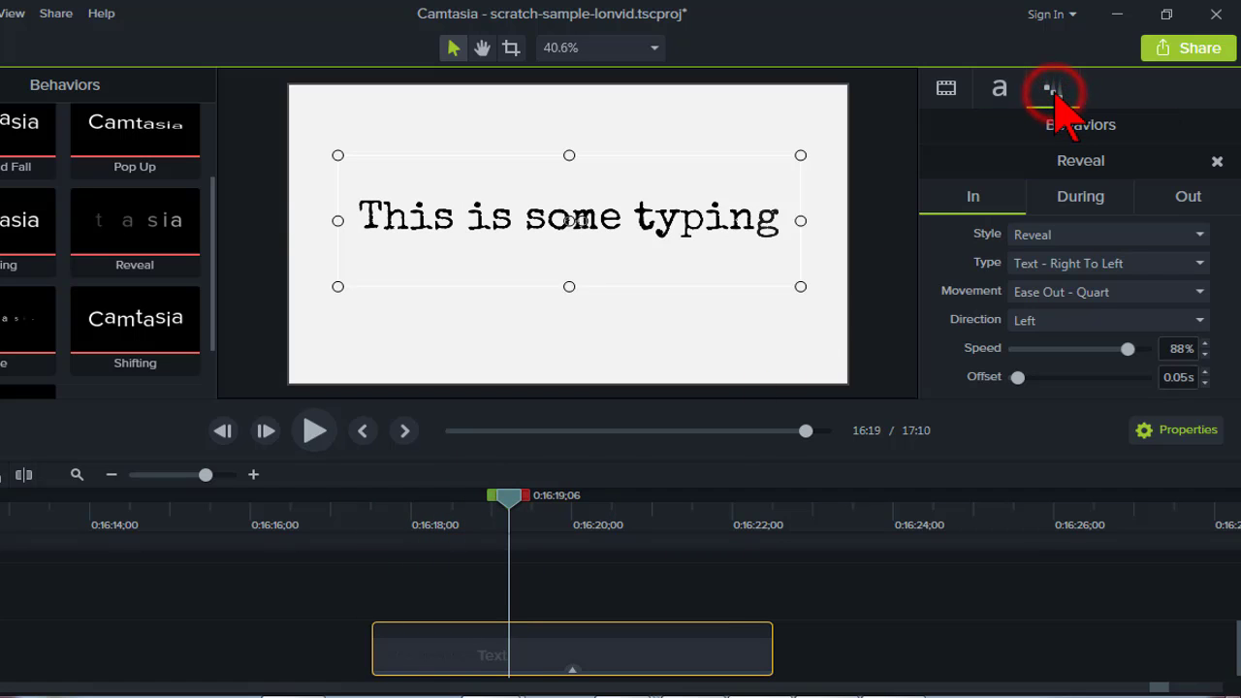
click(1088, 197)
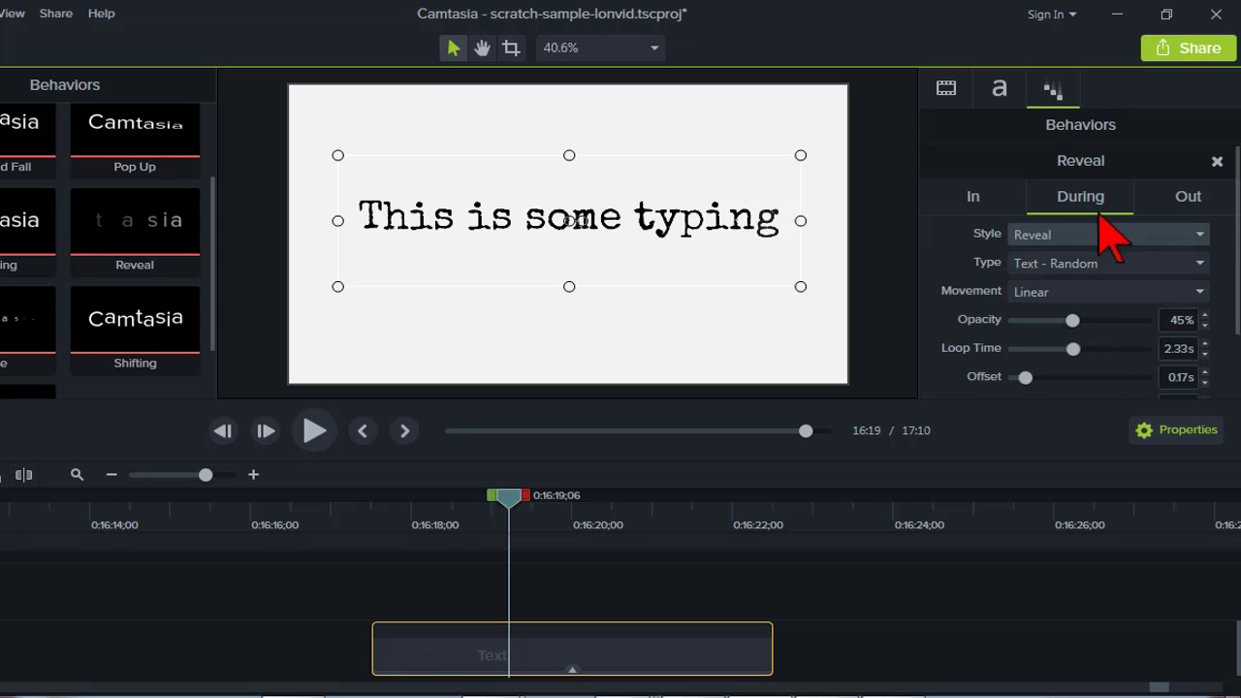
click(1084, 233)
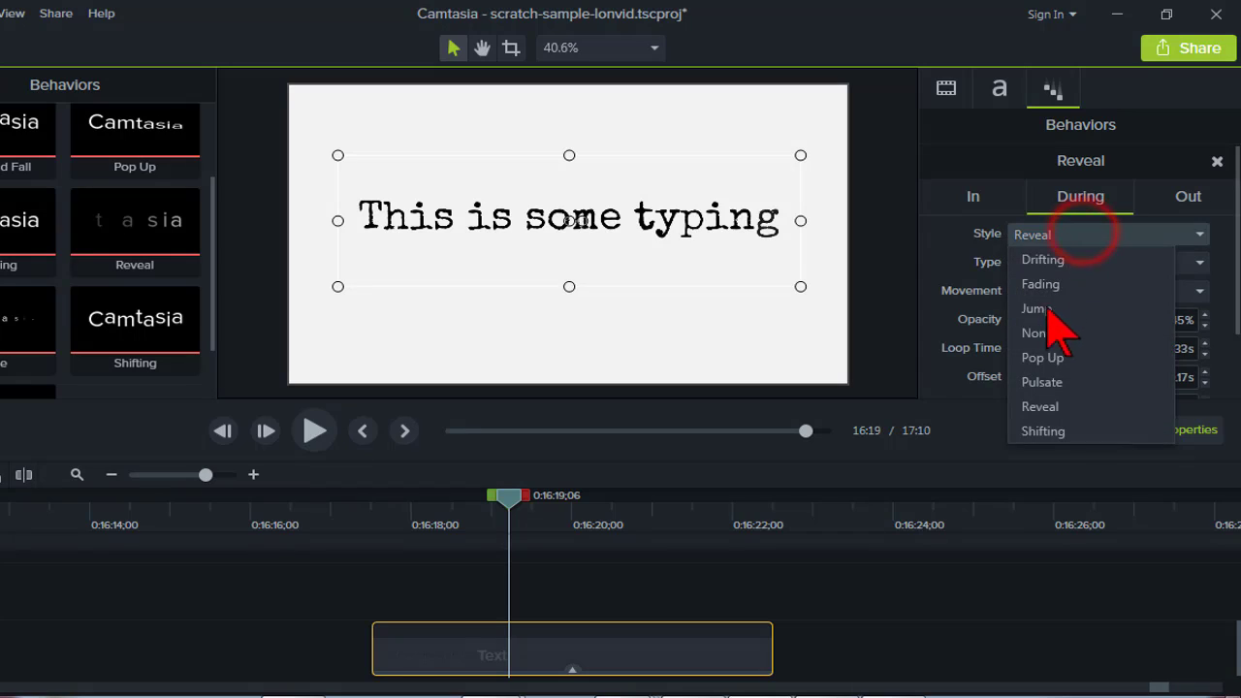
click(1053, 315)
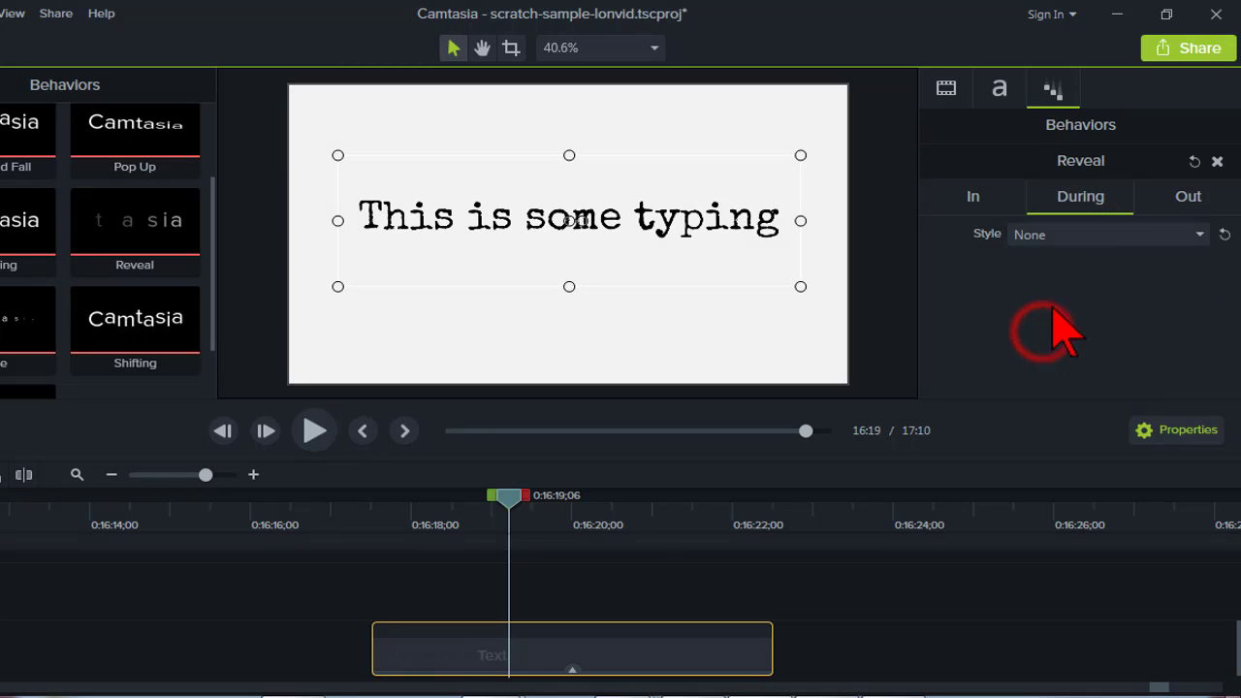
click(1187, 196)
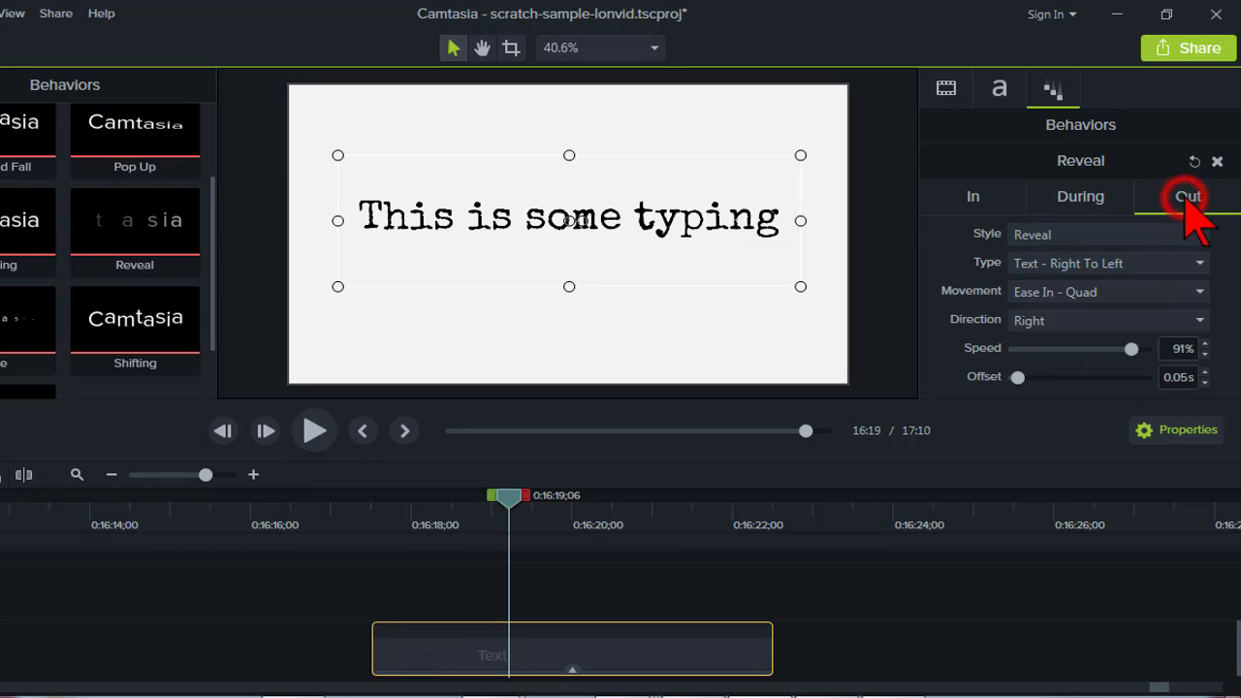
click(1057, 234)
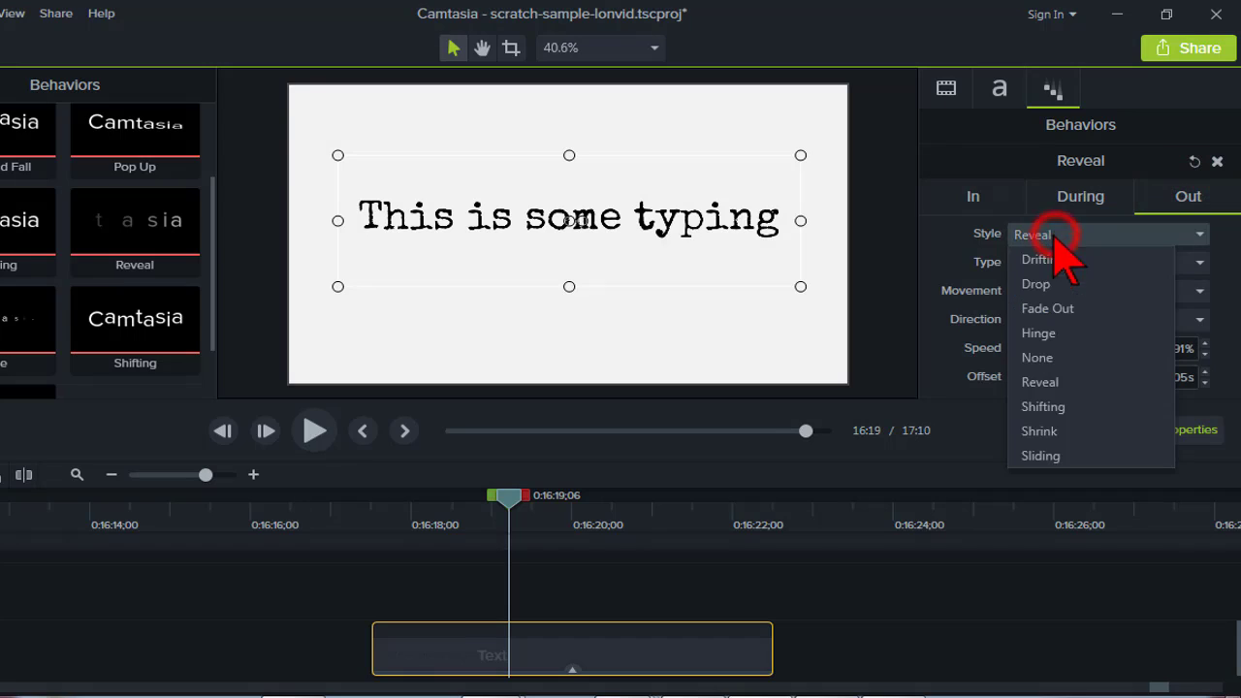
click(1054, 360)
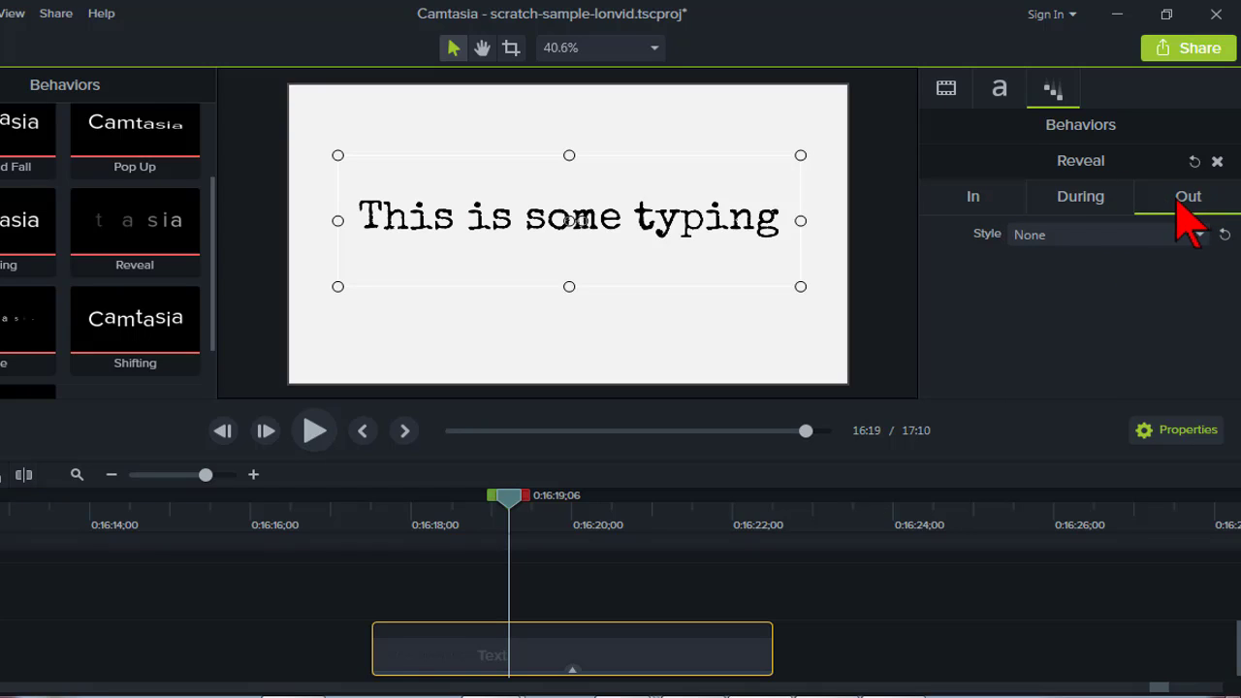
click(1073, 195)
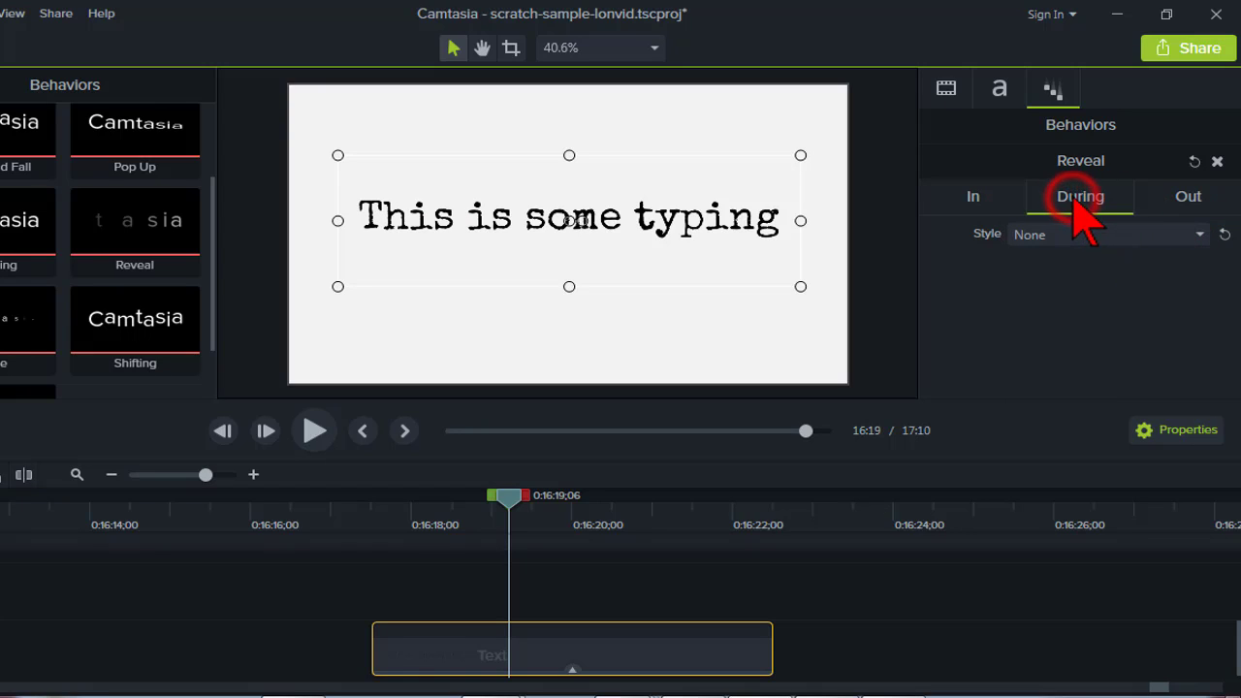
- Set the type of the Reveal behavior's In phase to Text - First To Last
click(975, 197)
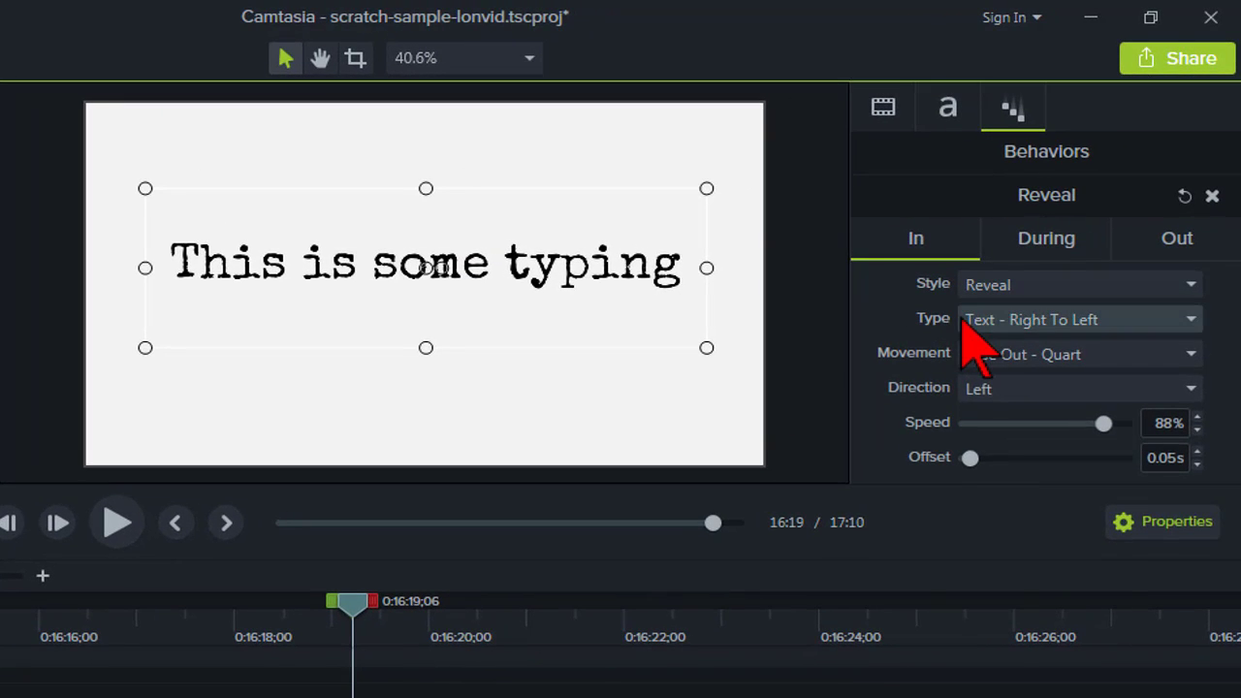
click(1193, 316)
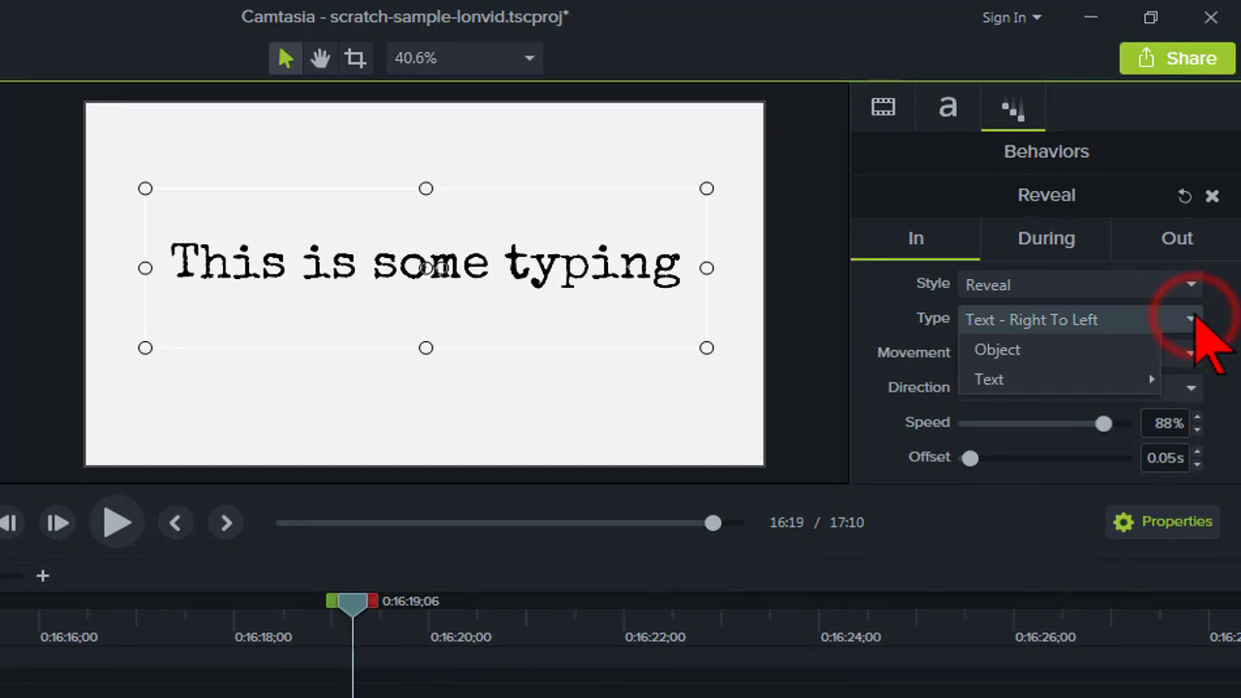
mouse_move(1078, 381)
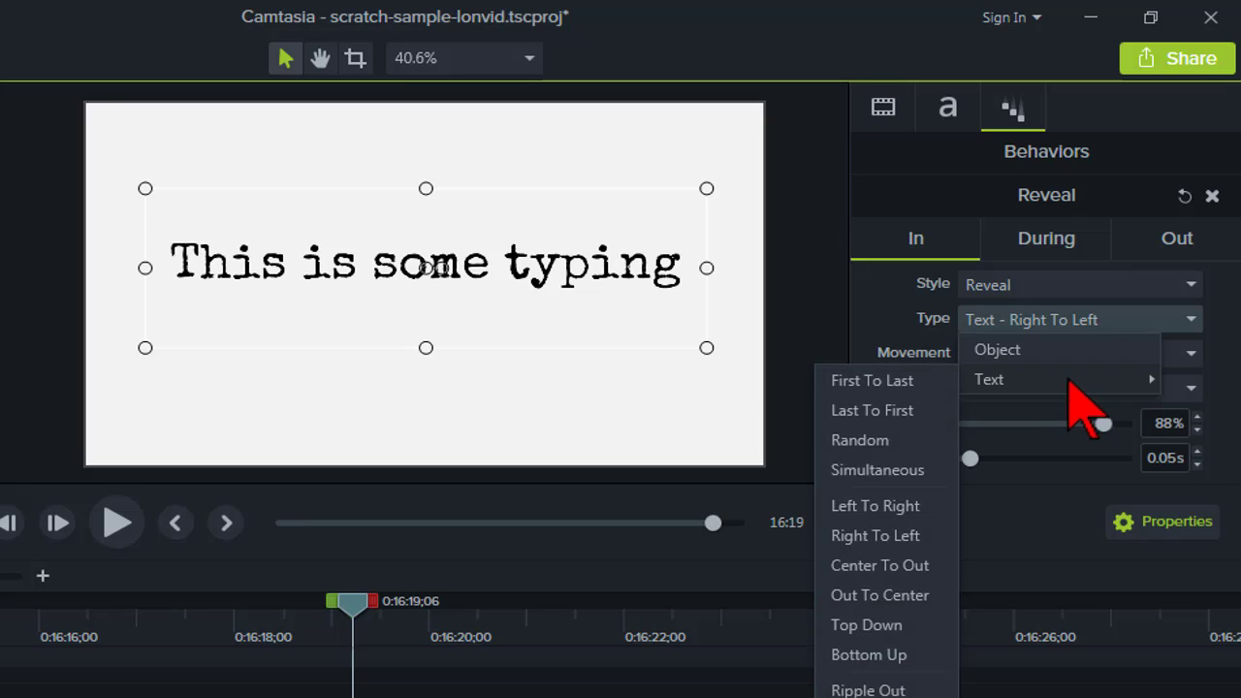
click(1192, 320)
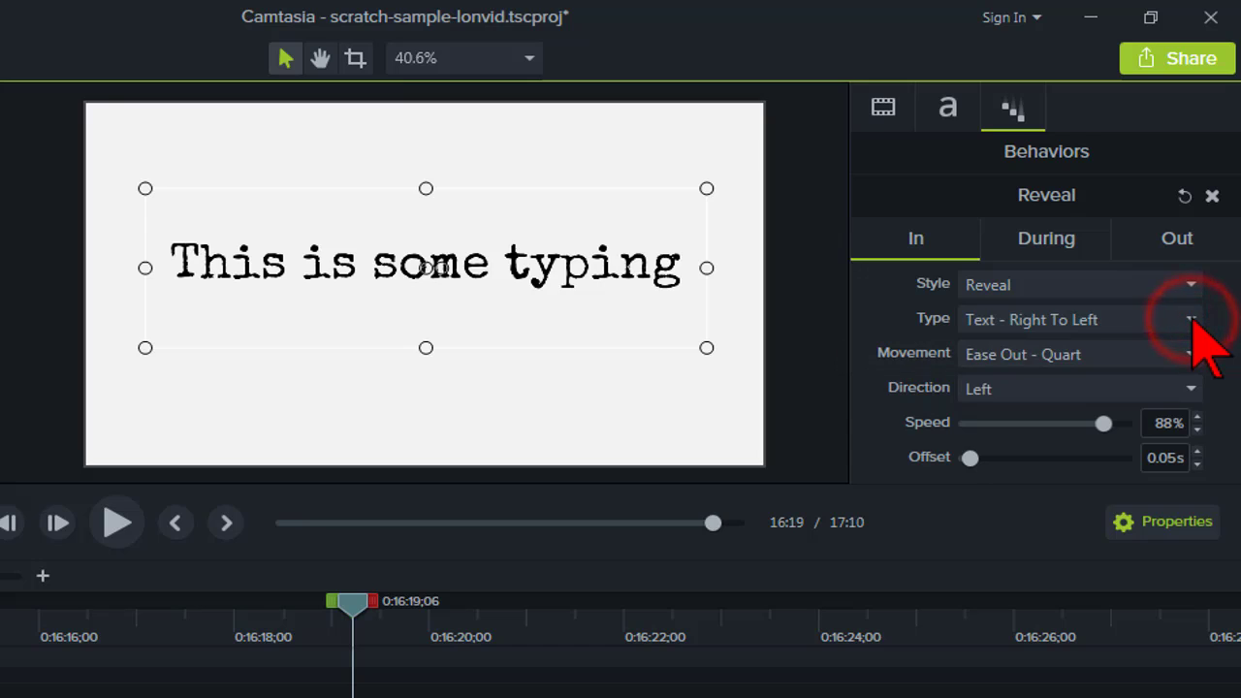
click(1193, 320)
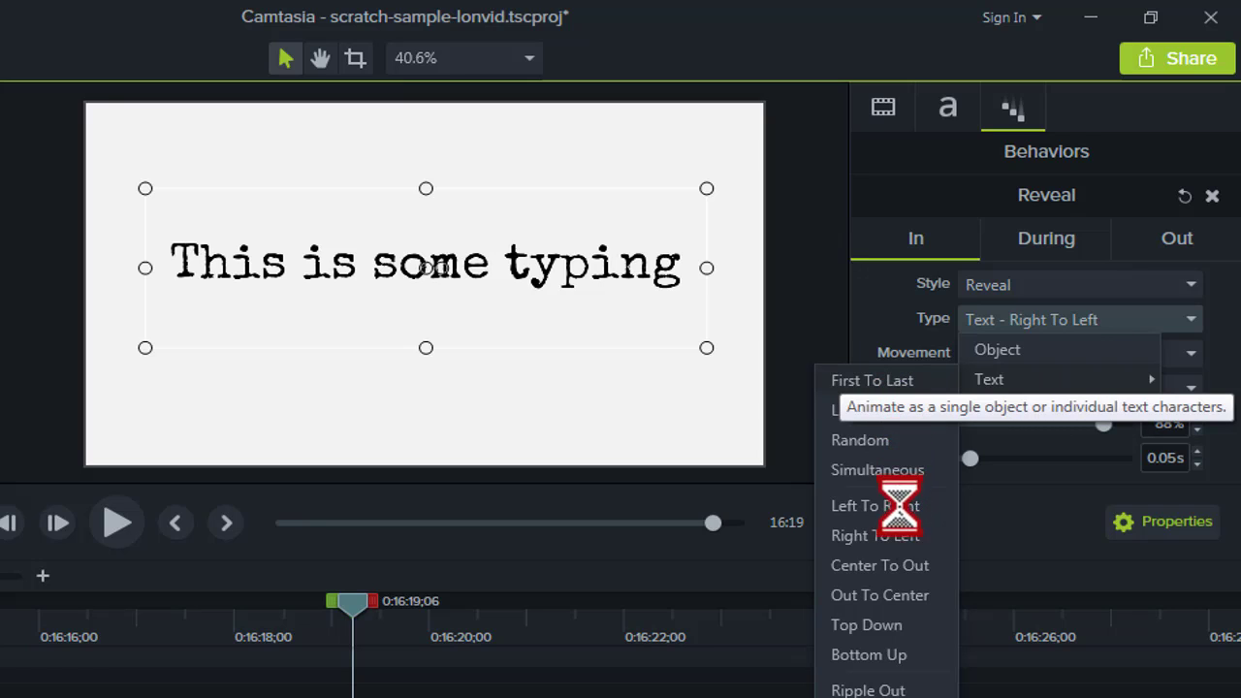
click(869, 381)
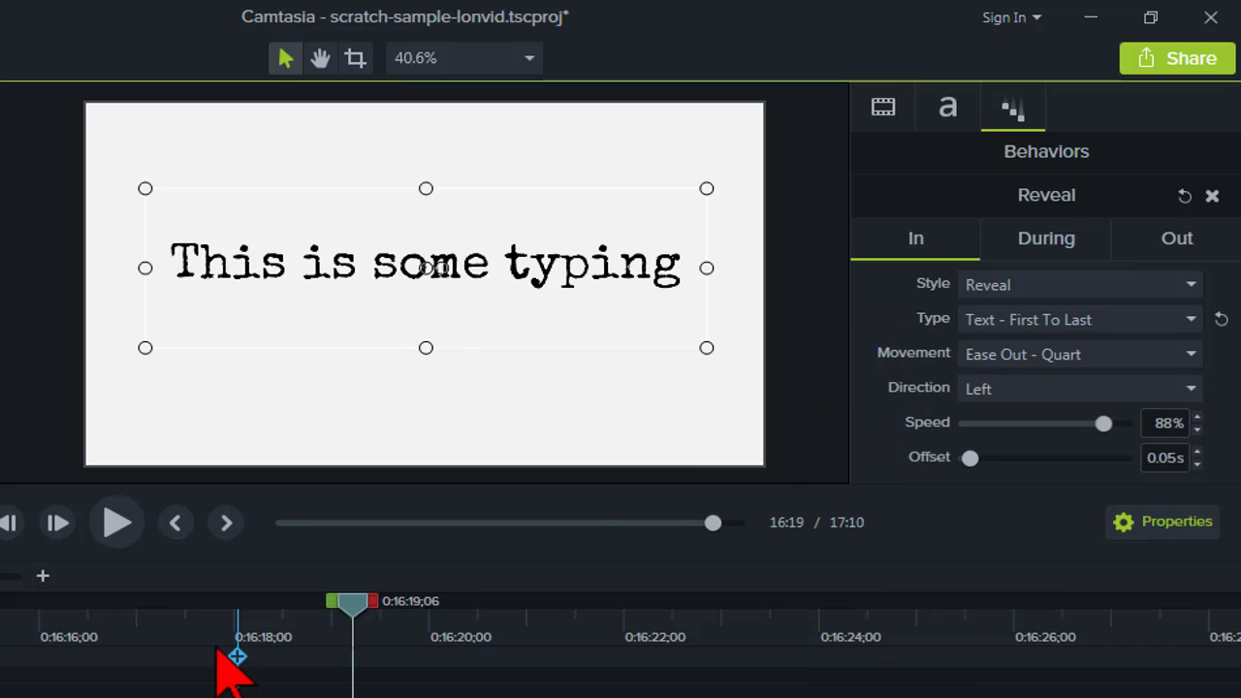
- Play the text clip from its start to preview the First To Last reveal
click(181, 631)
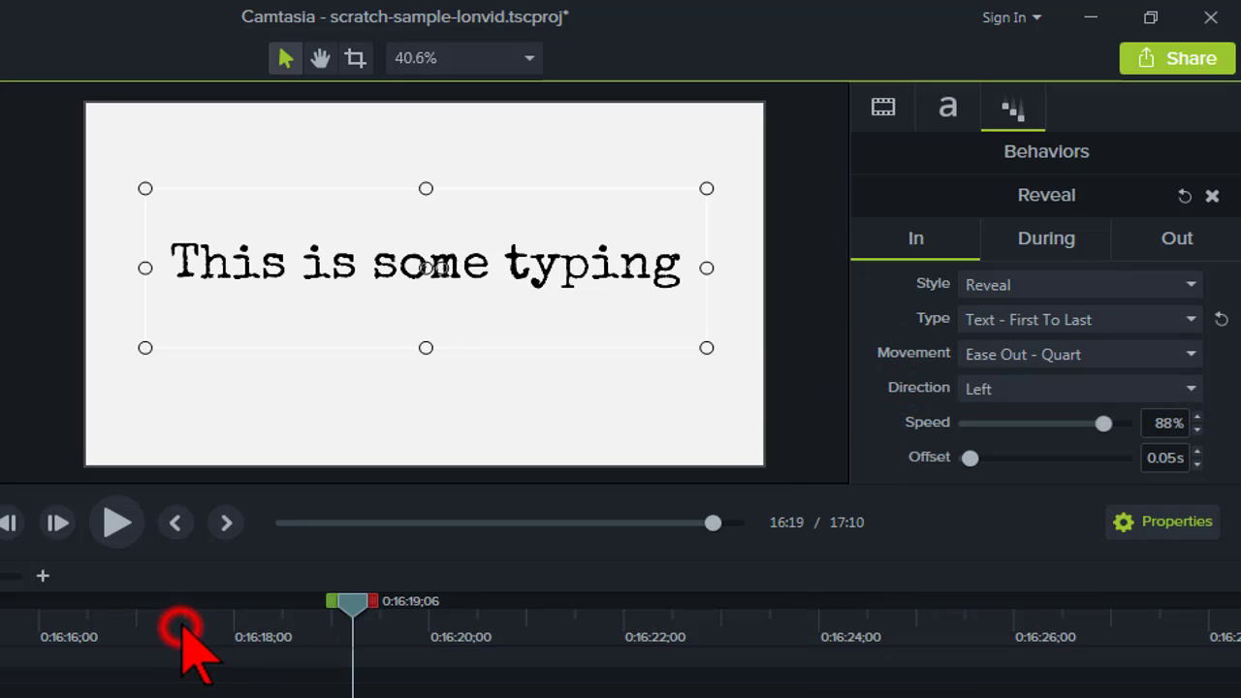
click(119, 522)
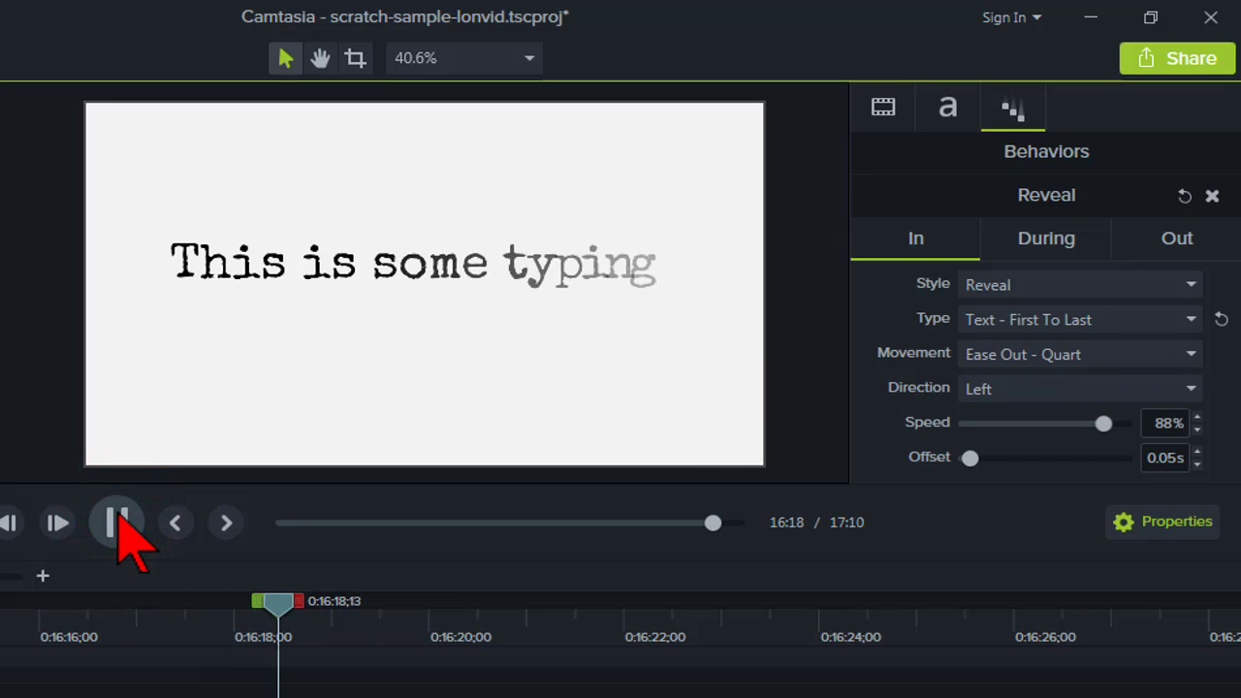
- Stop the playback and set the speed of the Reveal behavior's In phase to 100%
click(118, 522)
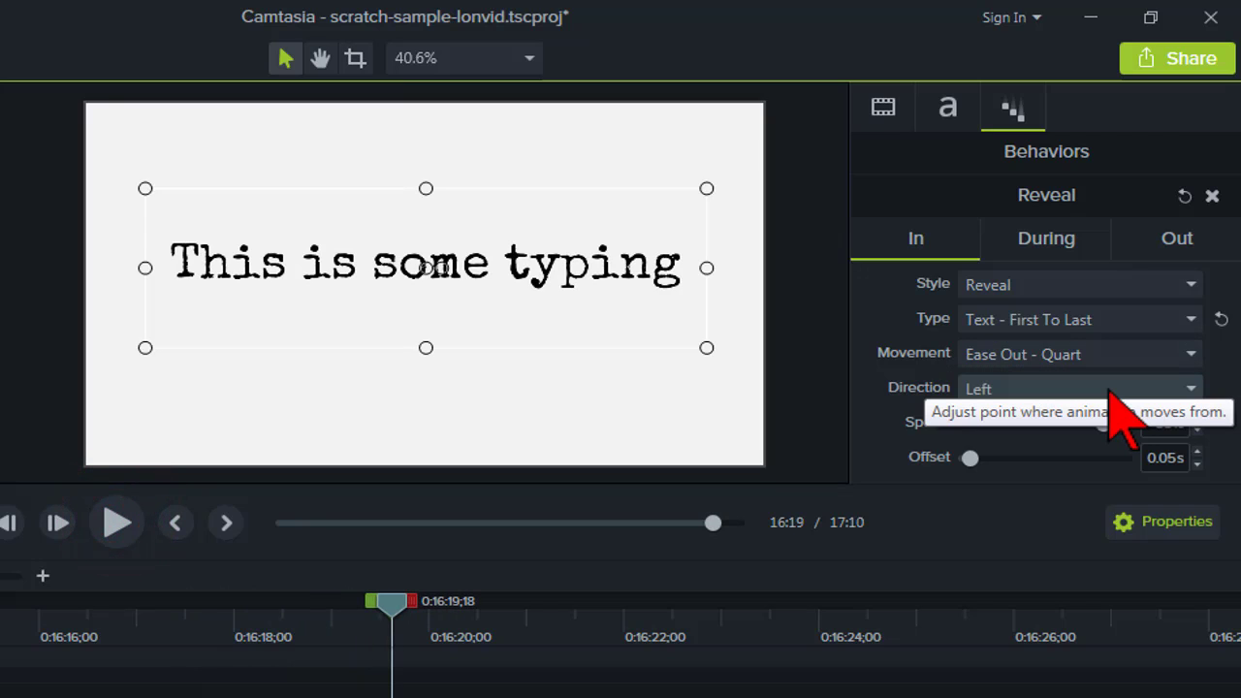
click(1192, 388)
click(1052, 418)
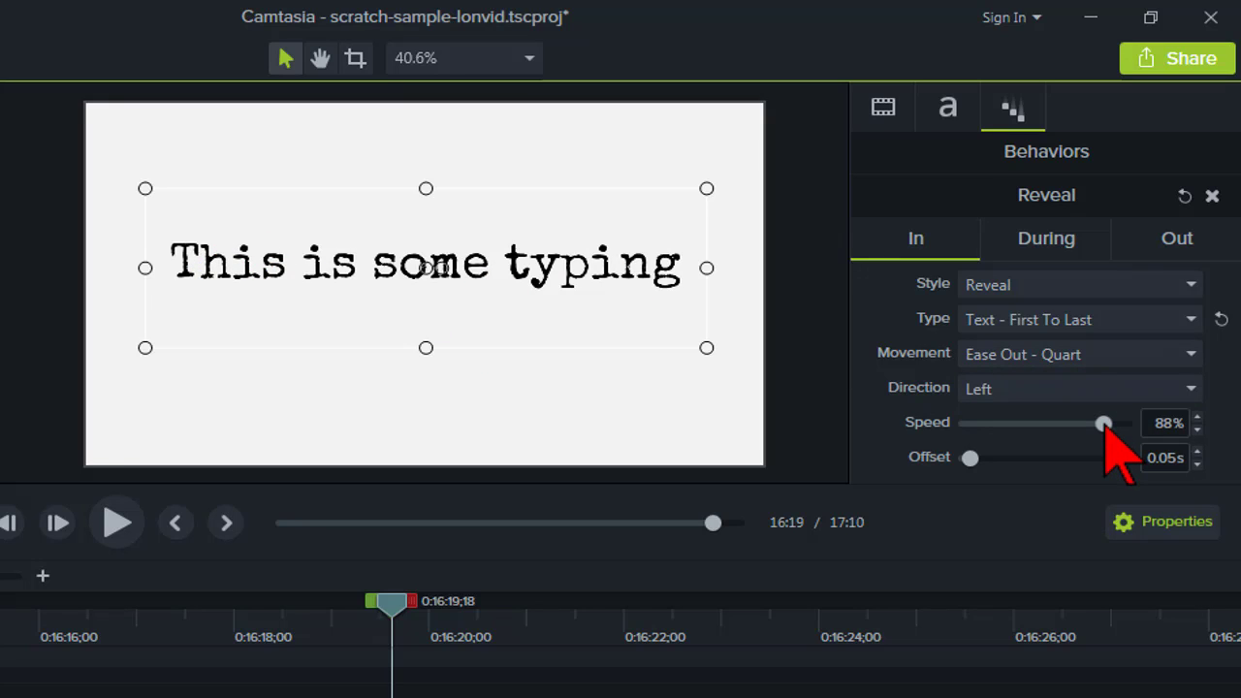
drag(1105, 426, 1137, 431)
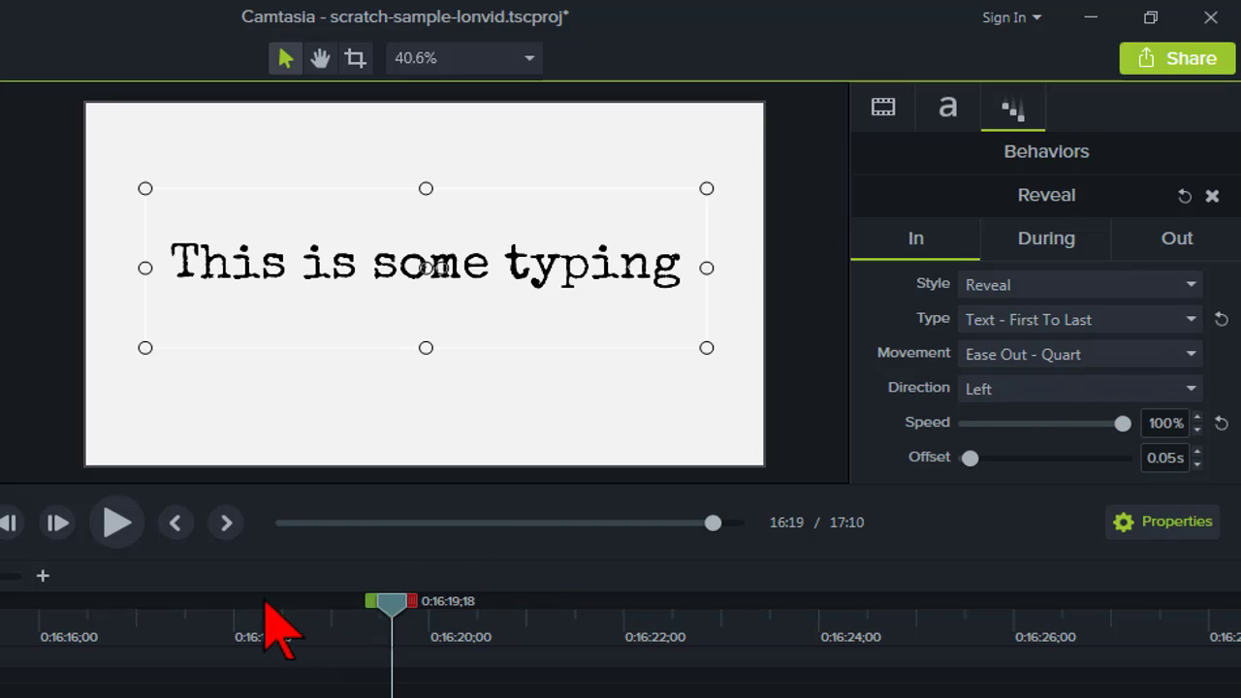
- Play the text clip from its start twice to preview the reveal at 100% speed
click(186, 622)
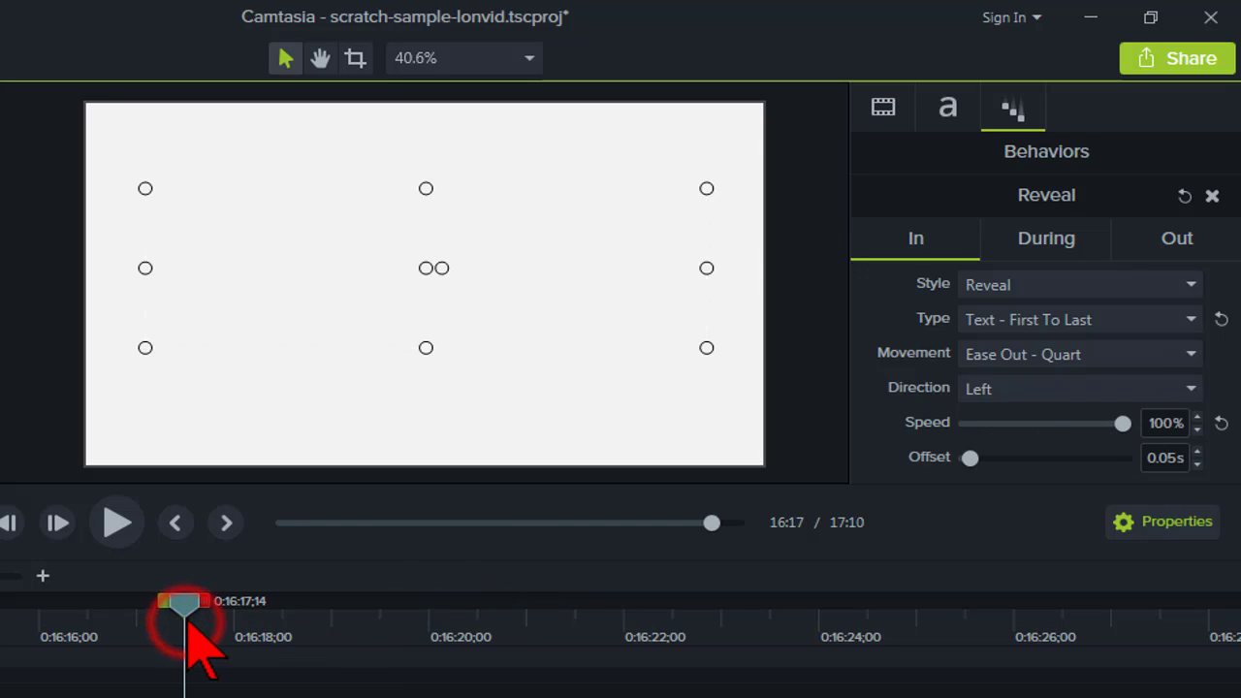
click(120, 529)
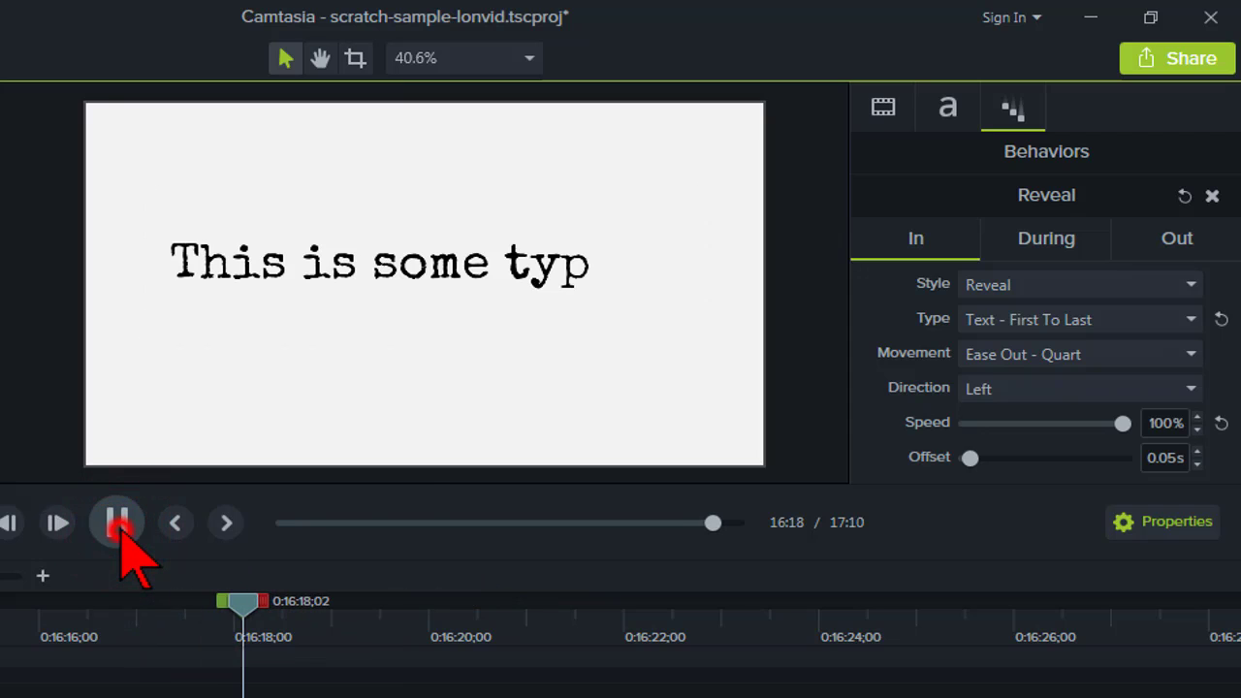
click(122, 524)
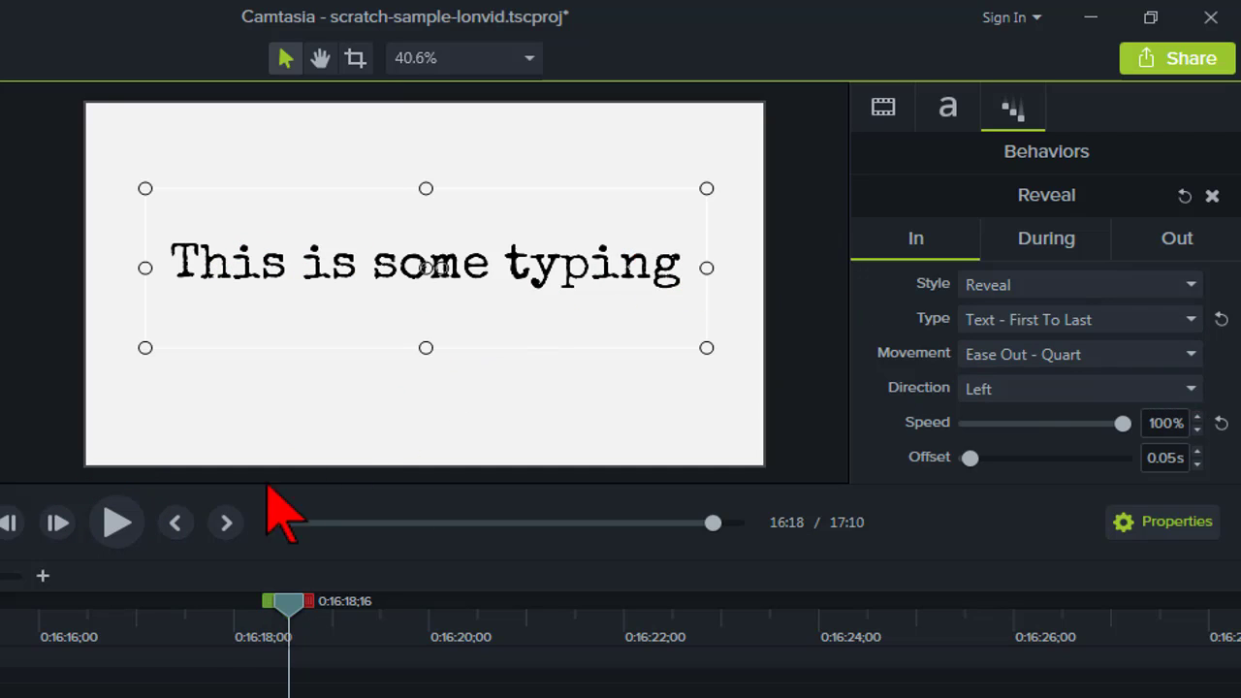
click(187, 617)
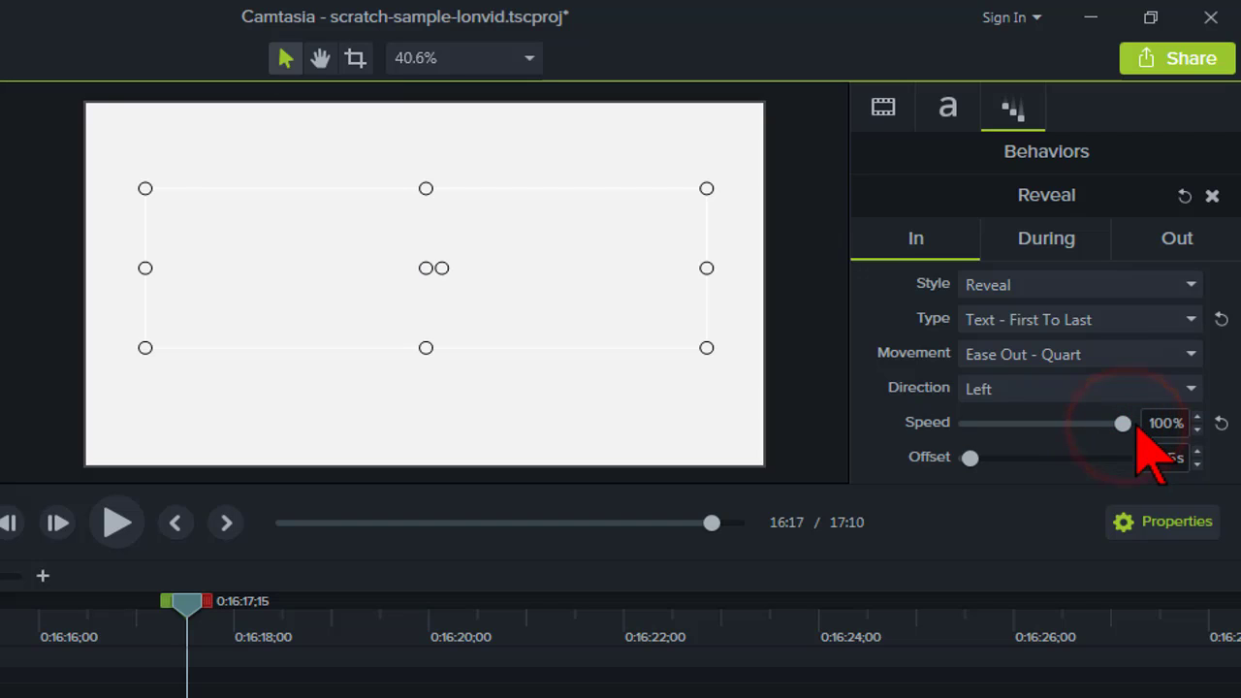
click(1010, 319)
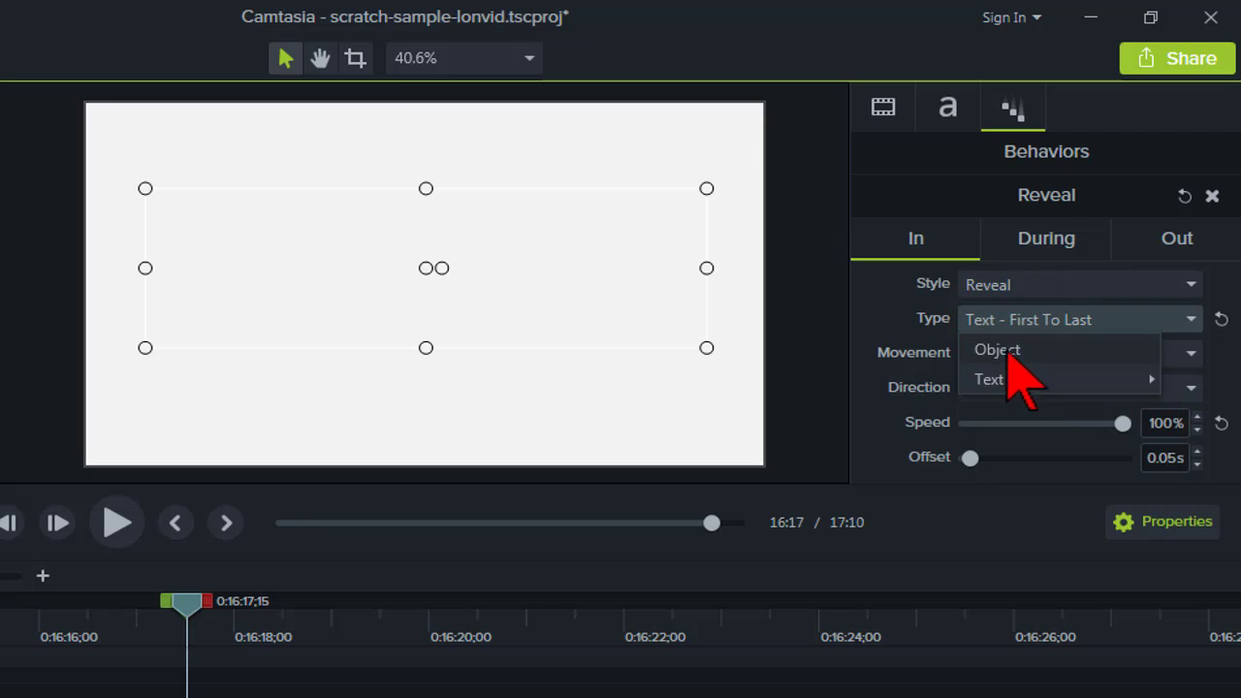
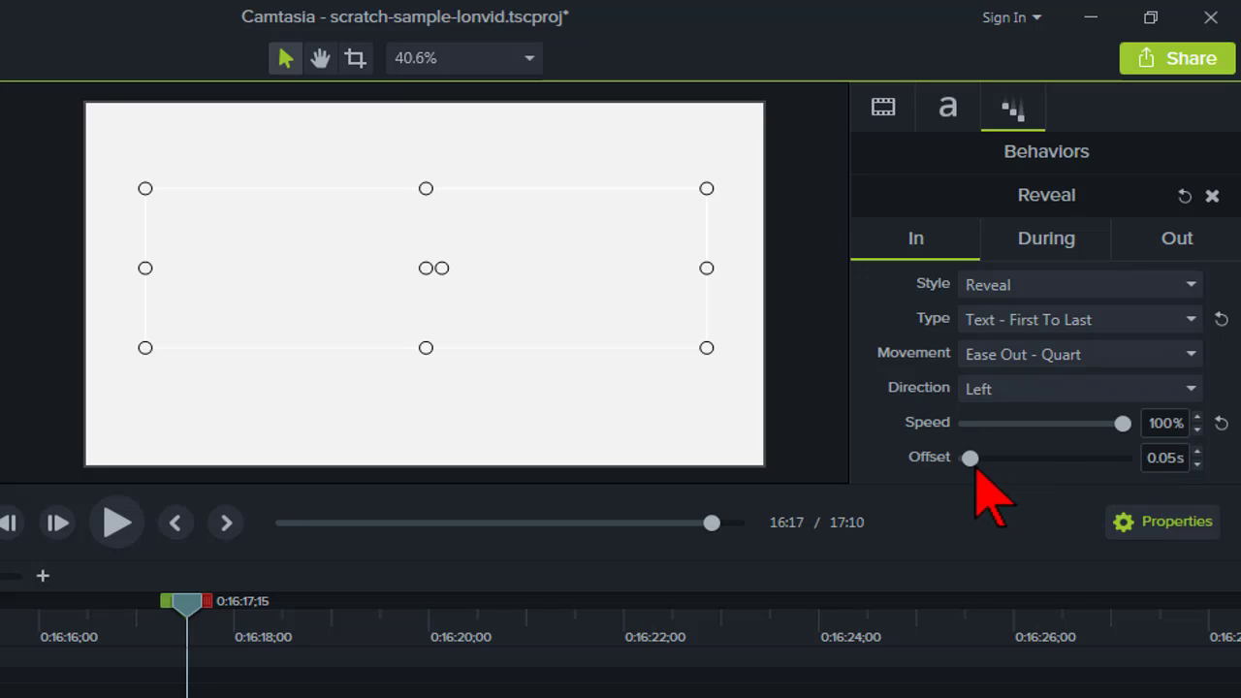
click(116, 523)
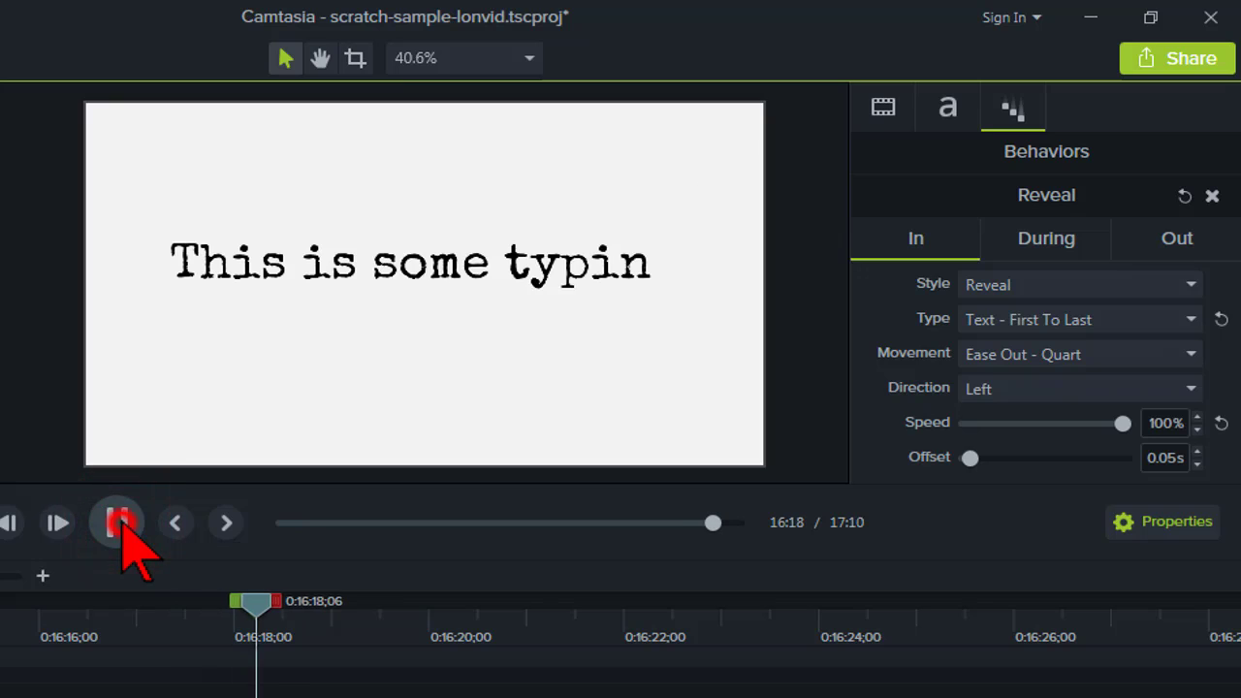
click(116, 522)
- Select the text callout and set the offset of the Reveal behavior's In phase to 0.10 s
click(246, 290)
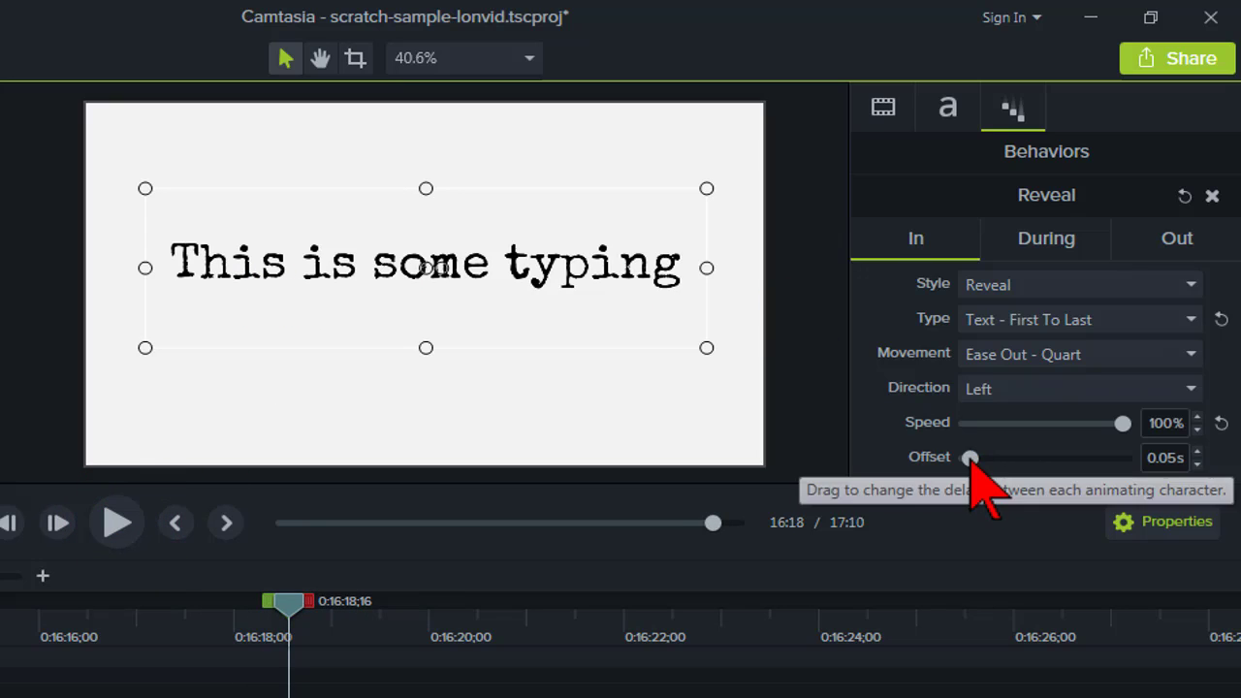
click(1197, 450)
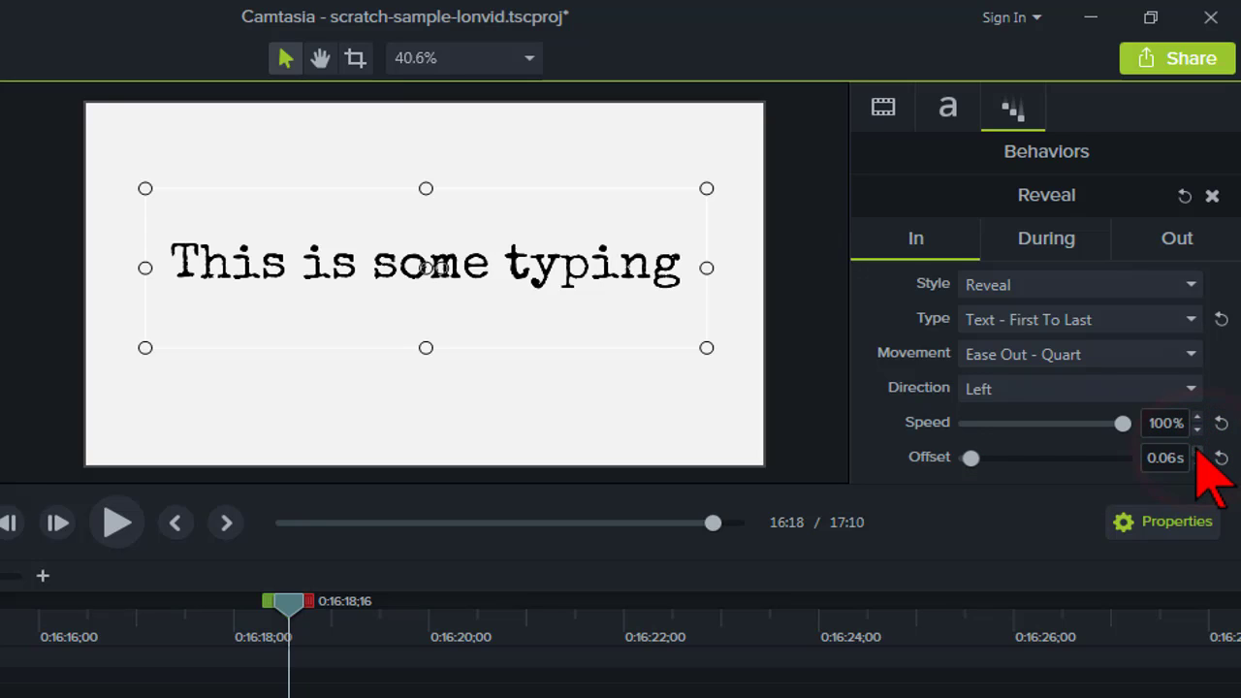
click(1198, 451)
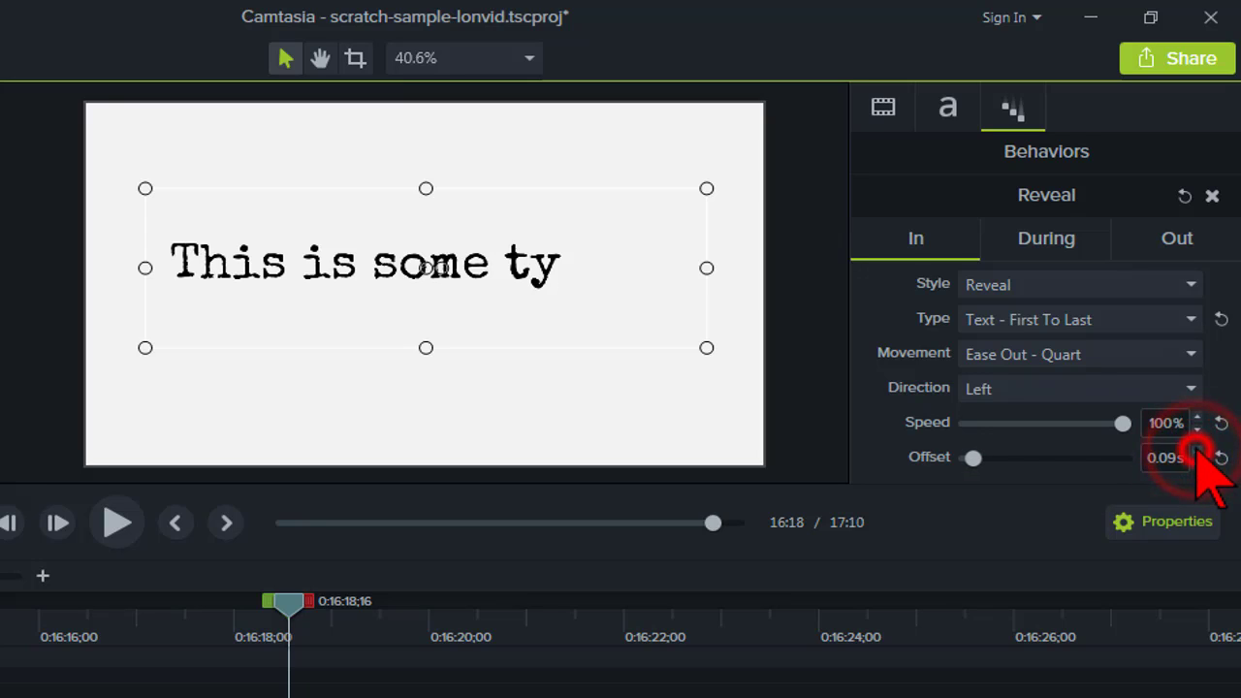
click(1197, 451)
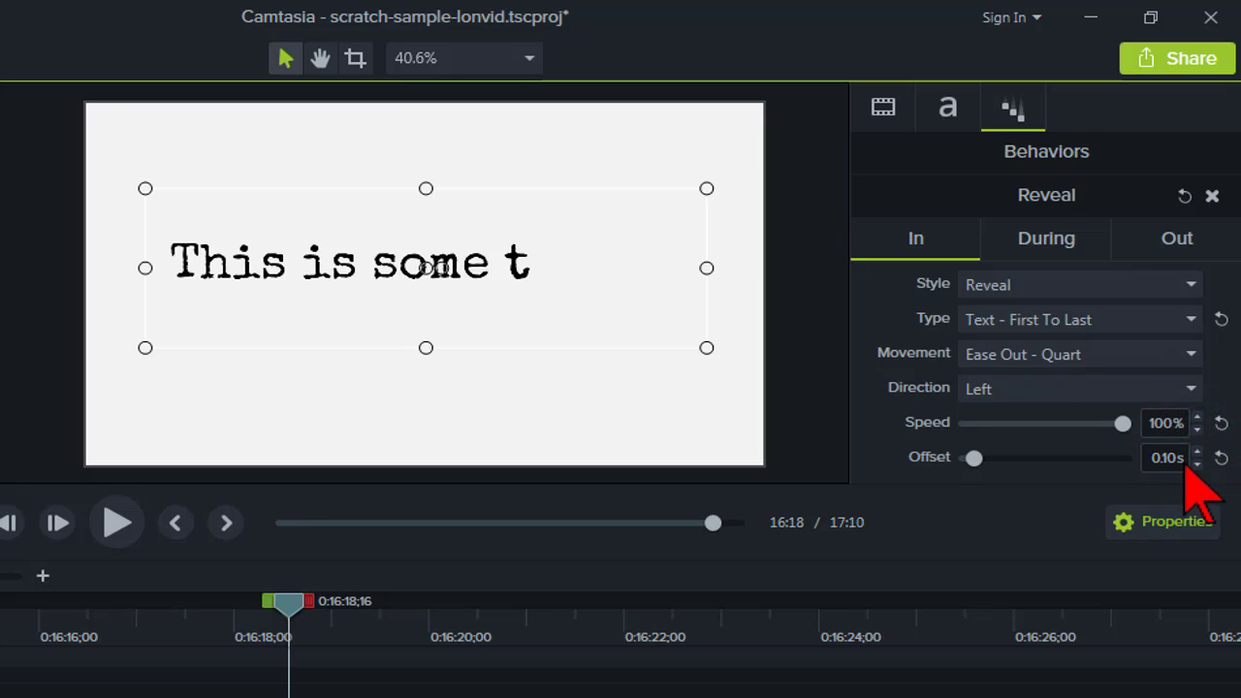
- Play the text clip from its start twice to check the reveal with the 0.10 s character delay
click(172, 609)
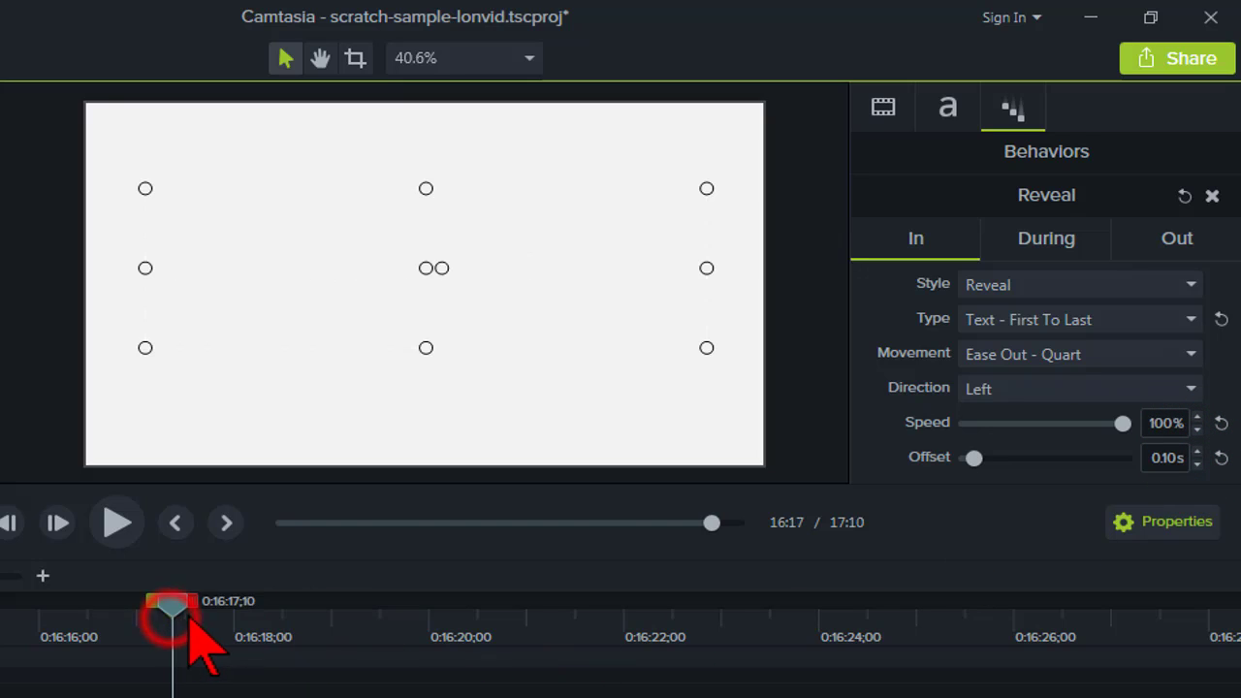
click(117, 522)
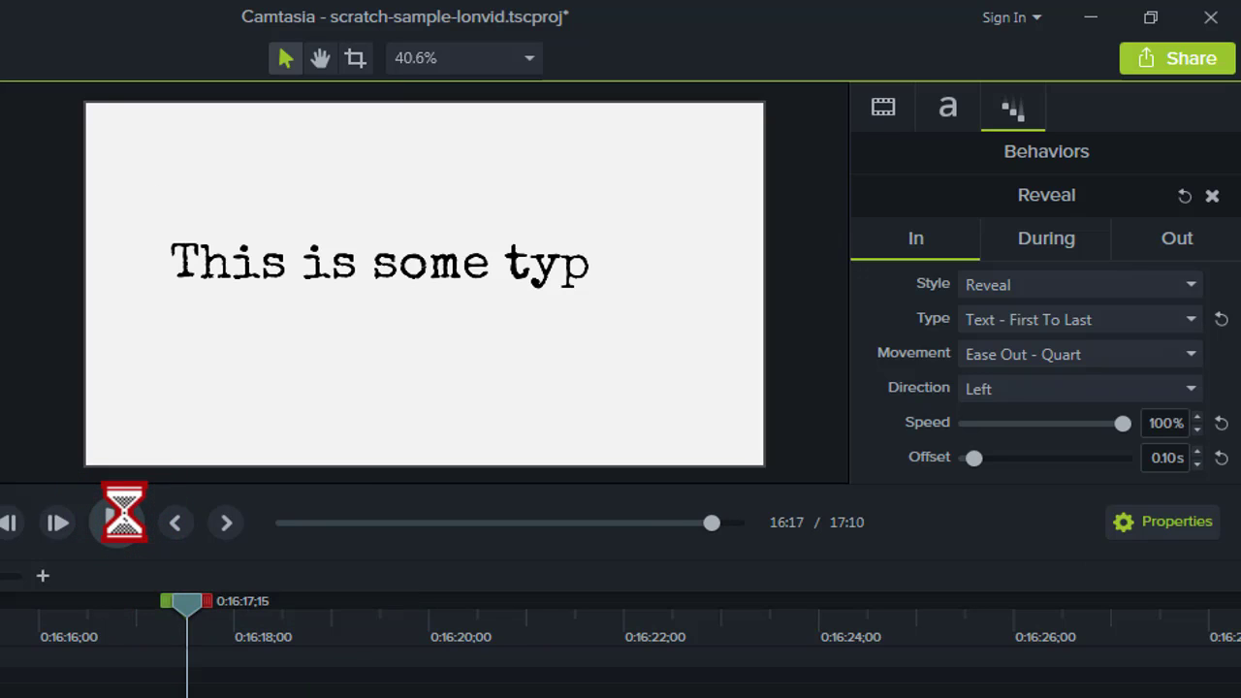
click(118, 521)
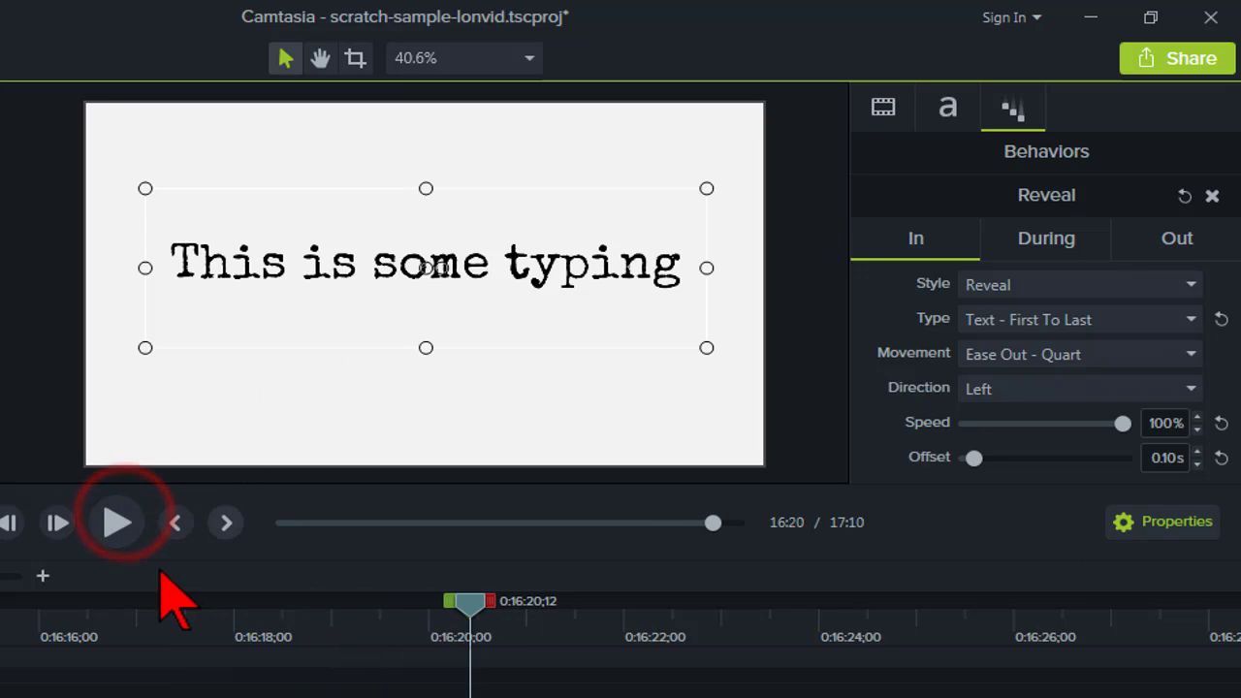
drag(177, 614, 187, 614)
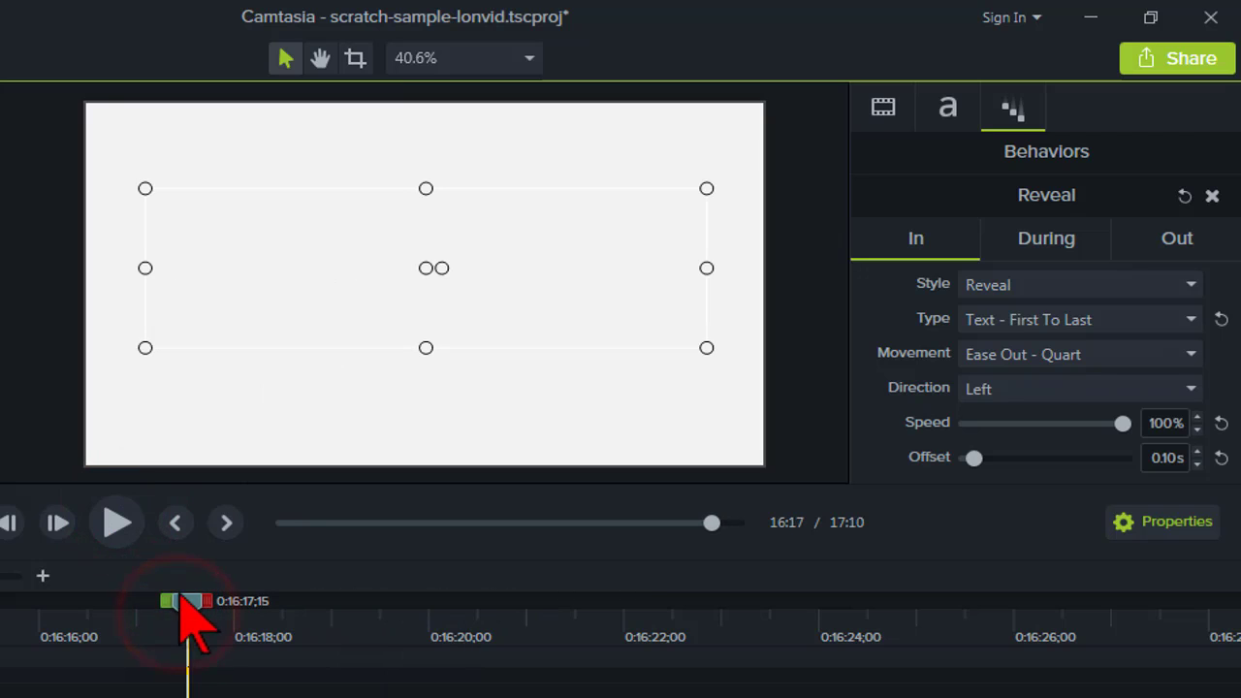
click(120, 523)
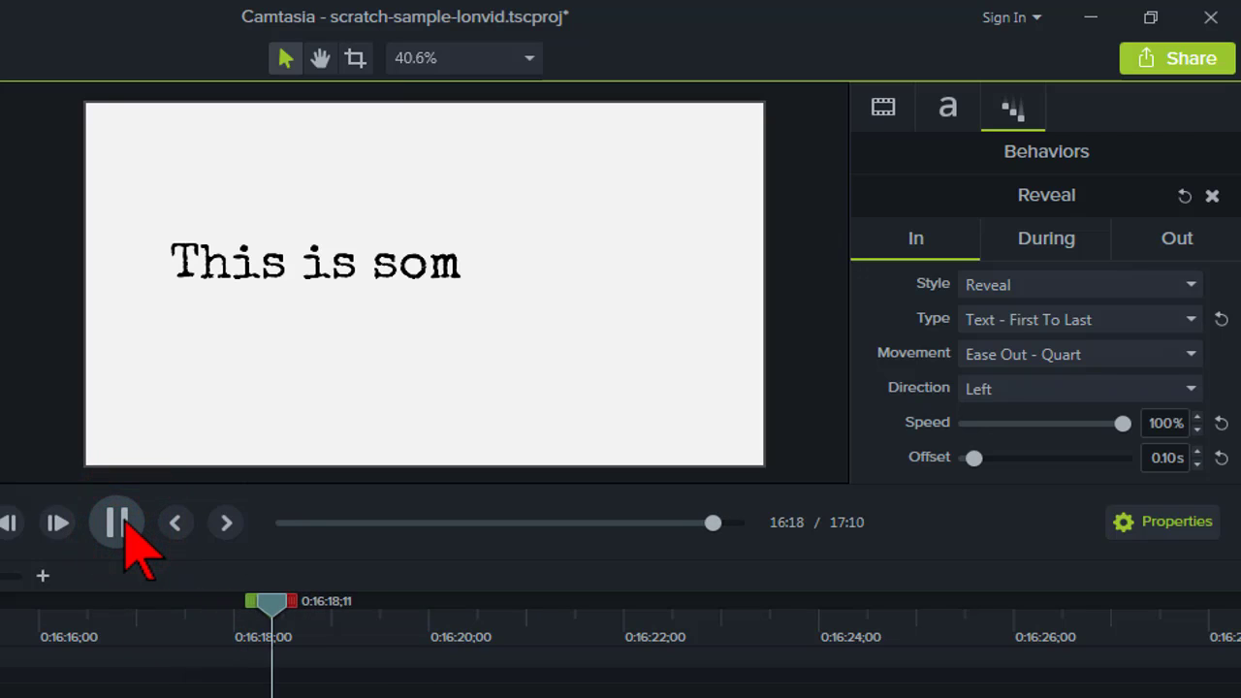
click(121, 523)
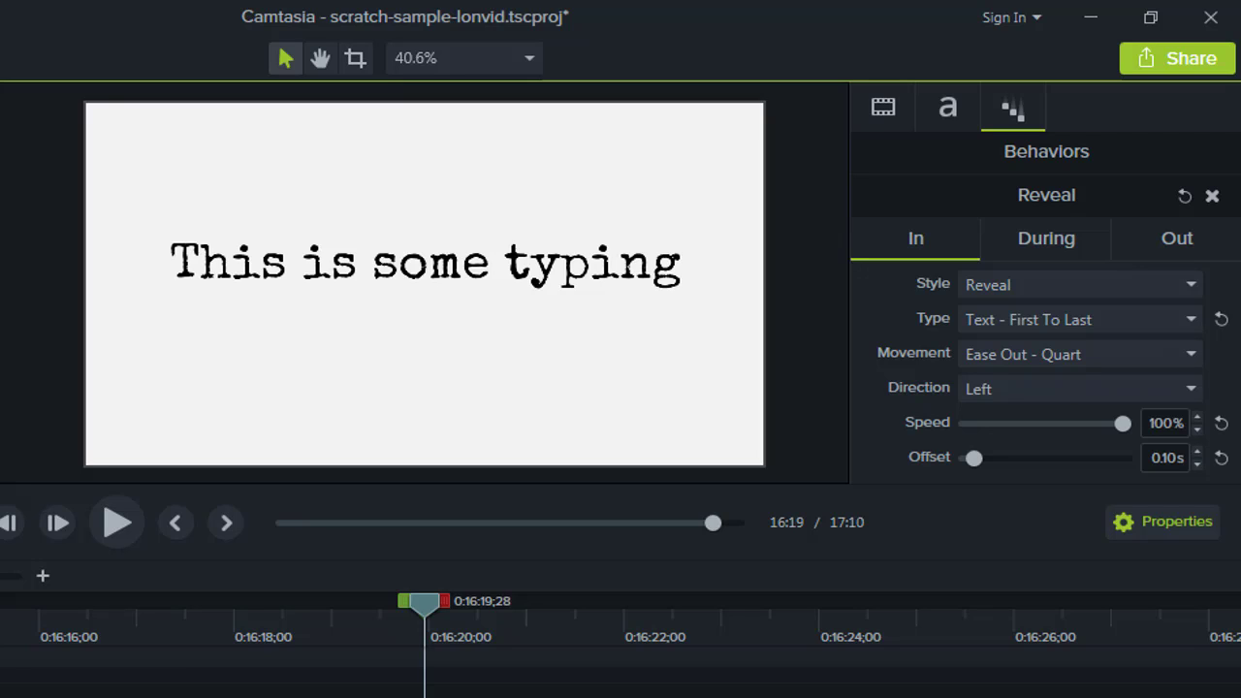
- Extend the callout text after "This is some typing" with "because it's so cool!"
click(526, 264)
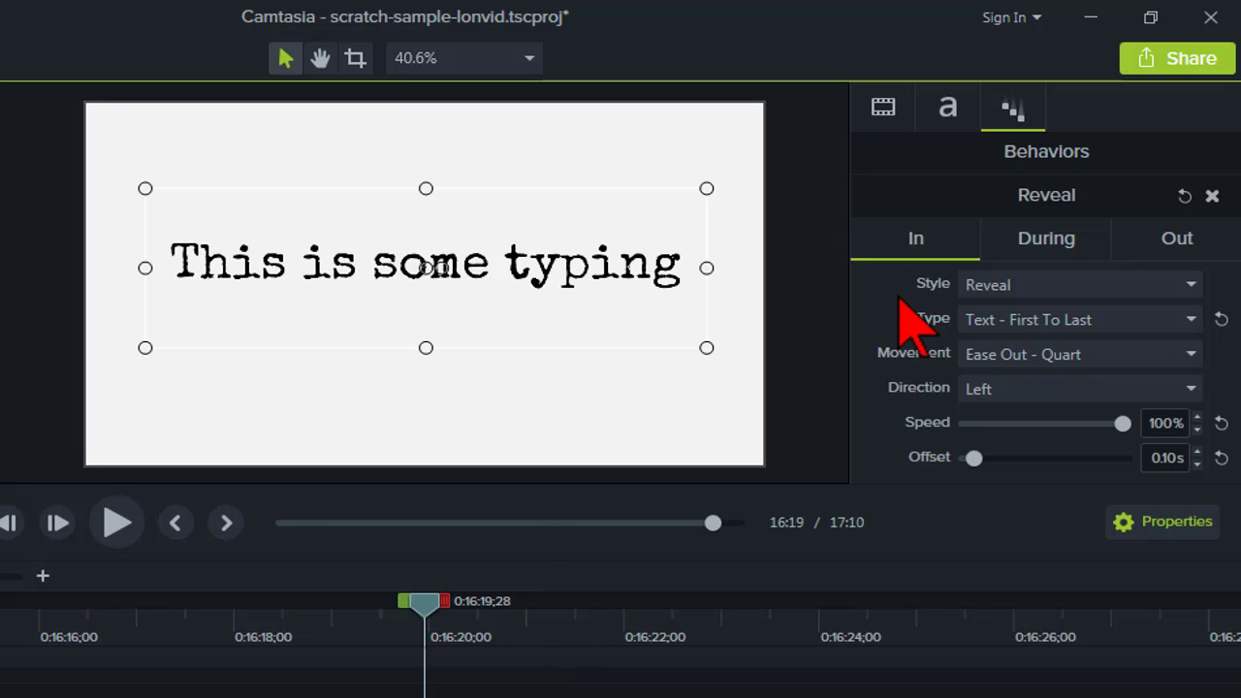
click(669, 267)
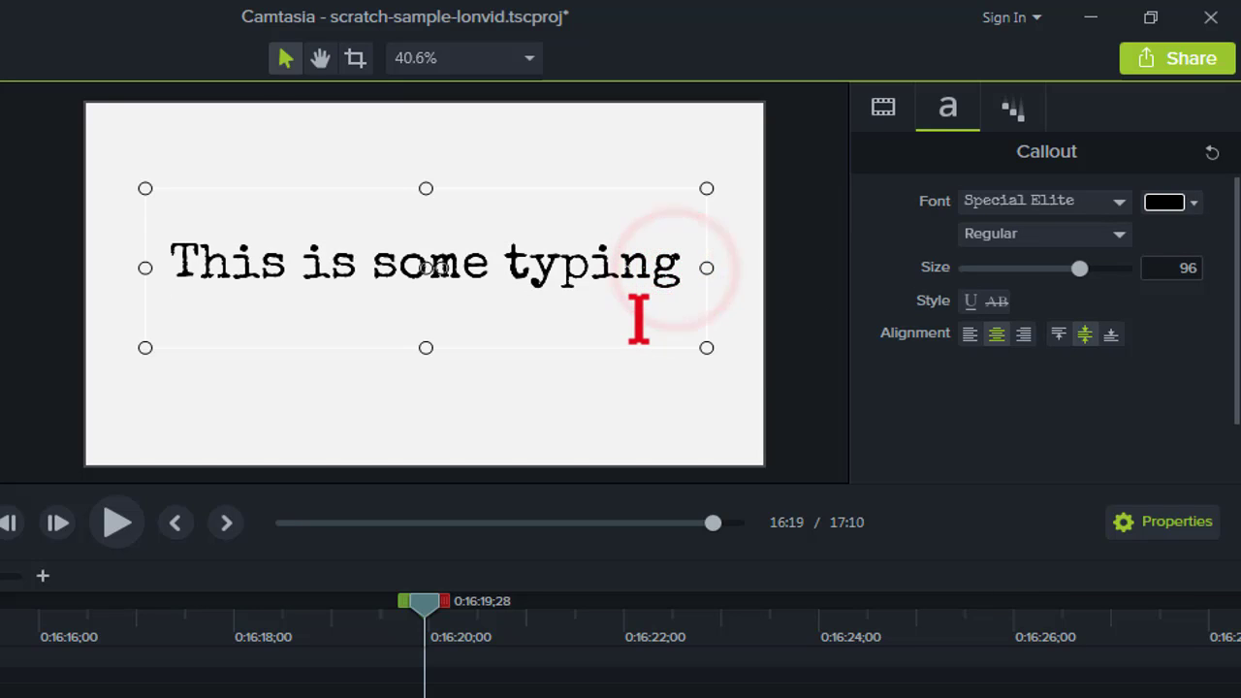
text(because it's so co)
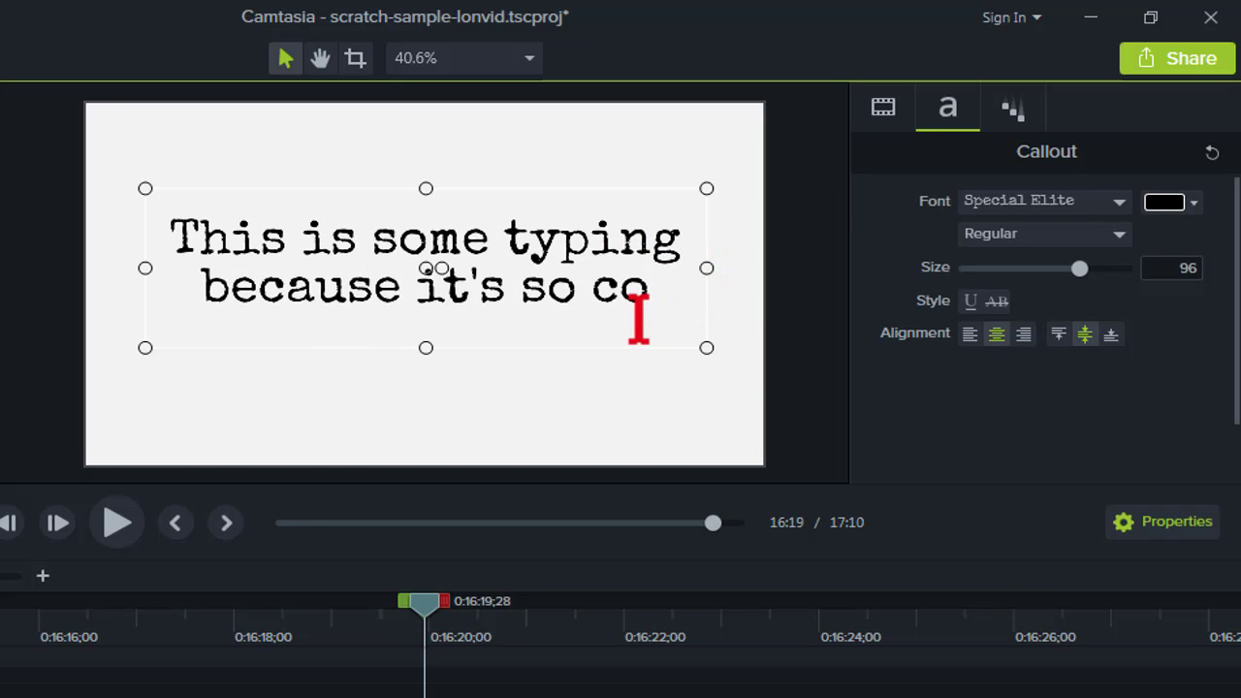
text(ol!)
- Play the clip from 0:16:17;15 to preview the reveal of the two-line text
click(187, 621)
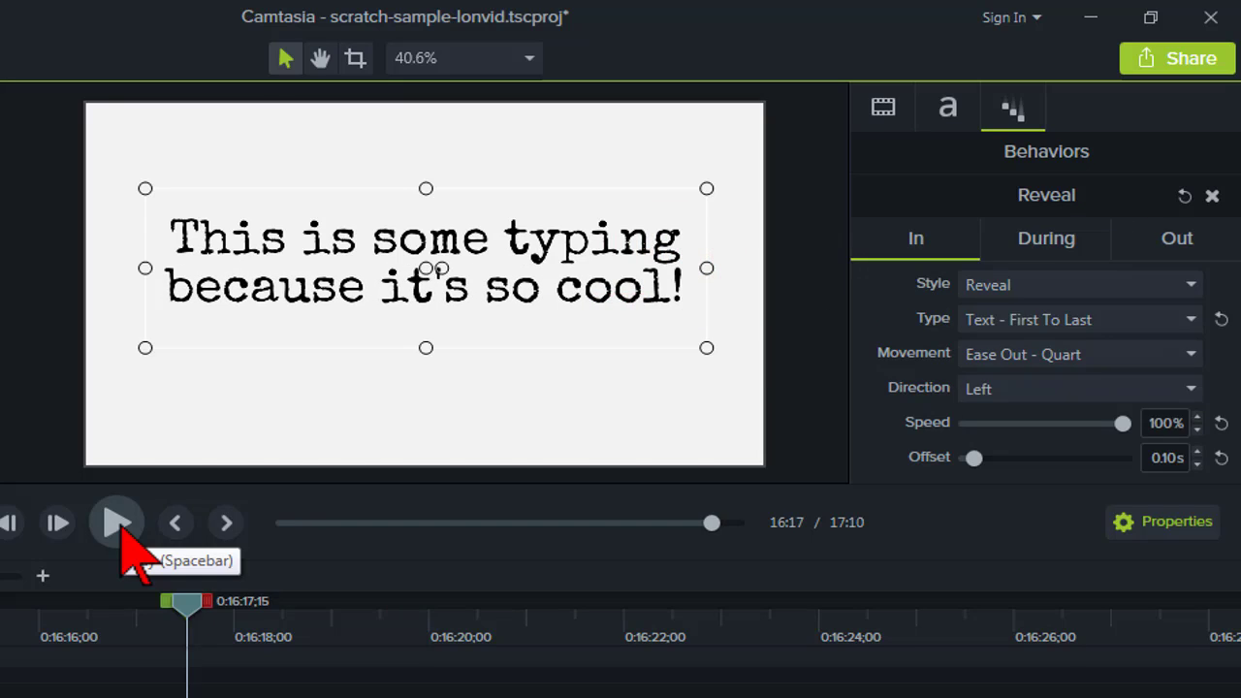
click(123, 533)
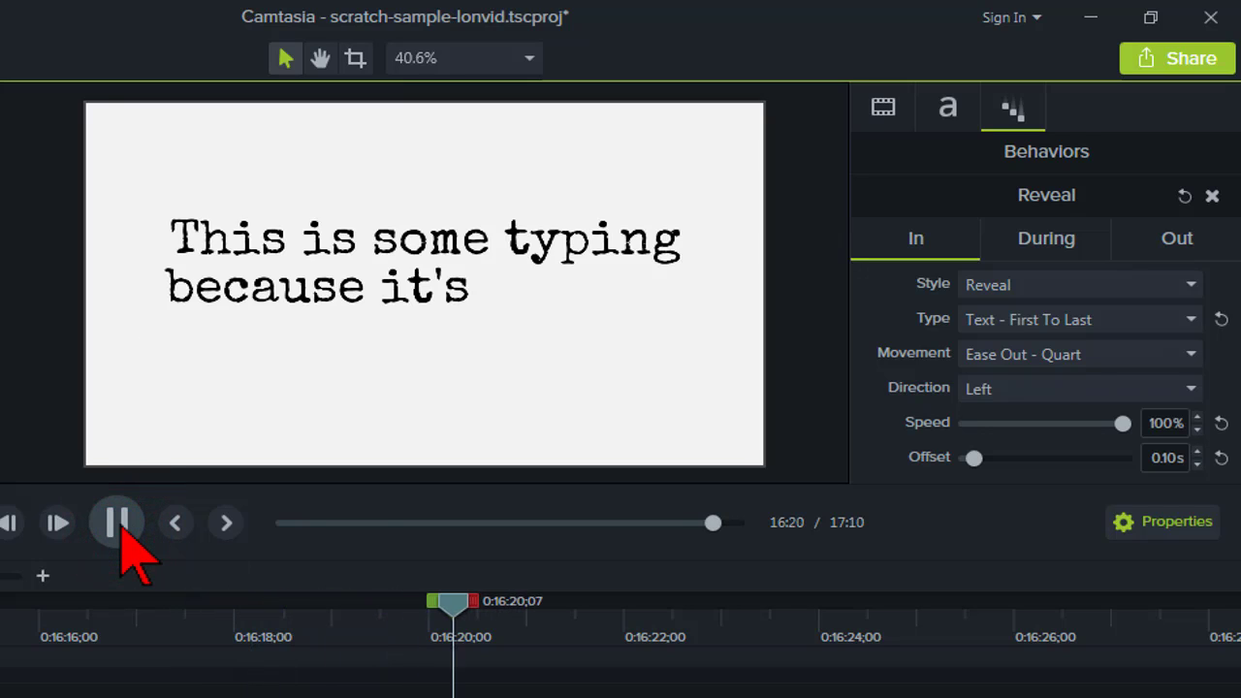
click(119, 527)
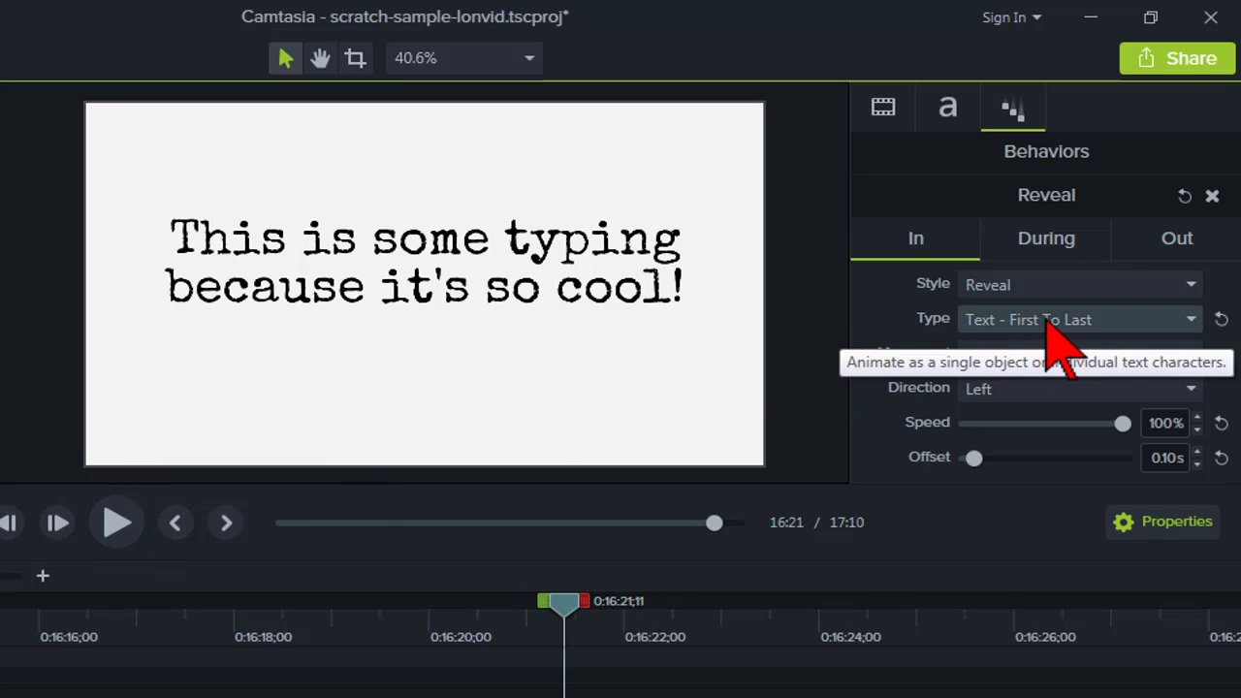
- Try the Text - Left To Right type for the callout's In phase and preview it from the clip's start
click(290, 250)
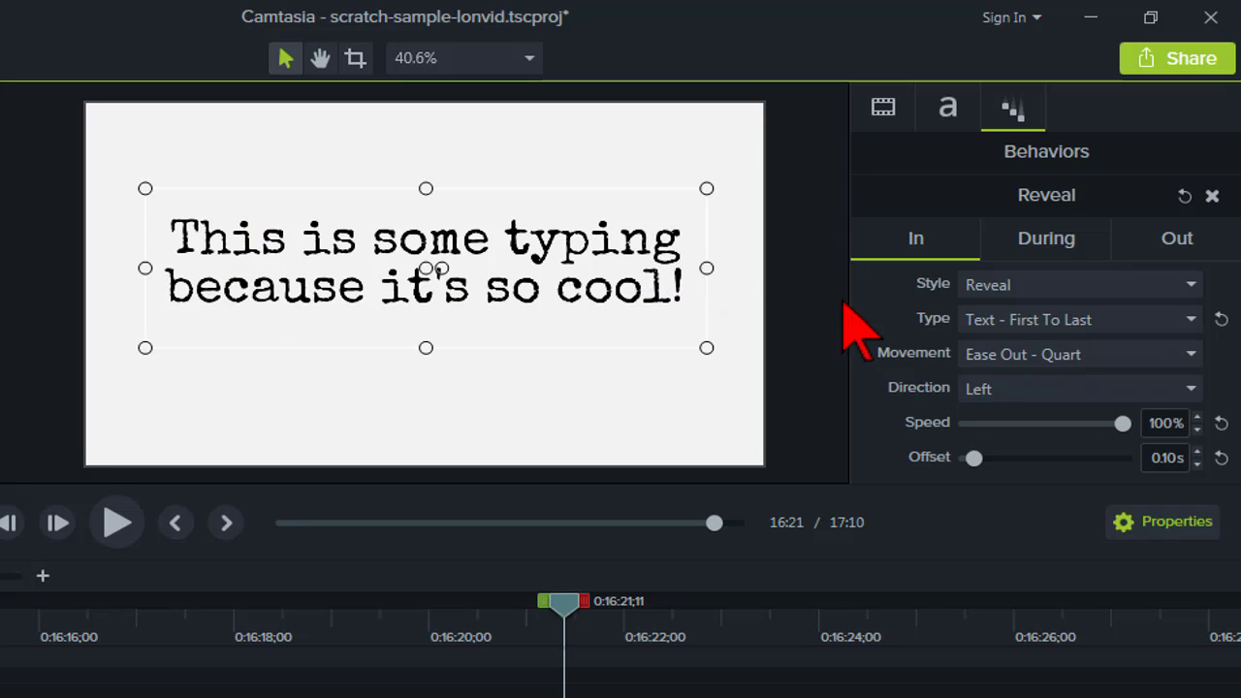
click(1025, 321)
mouse_move(1013, 383)
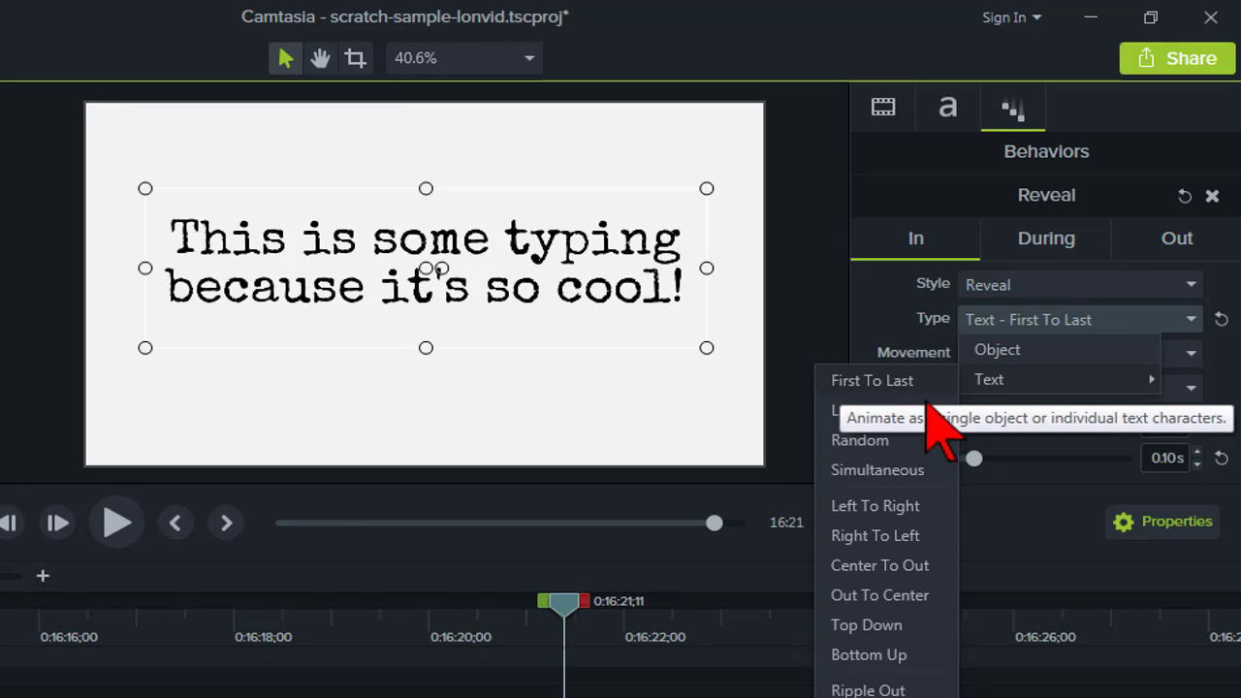
click(926, 505)
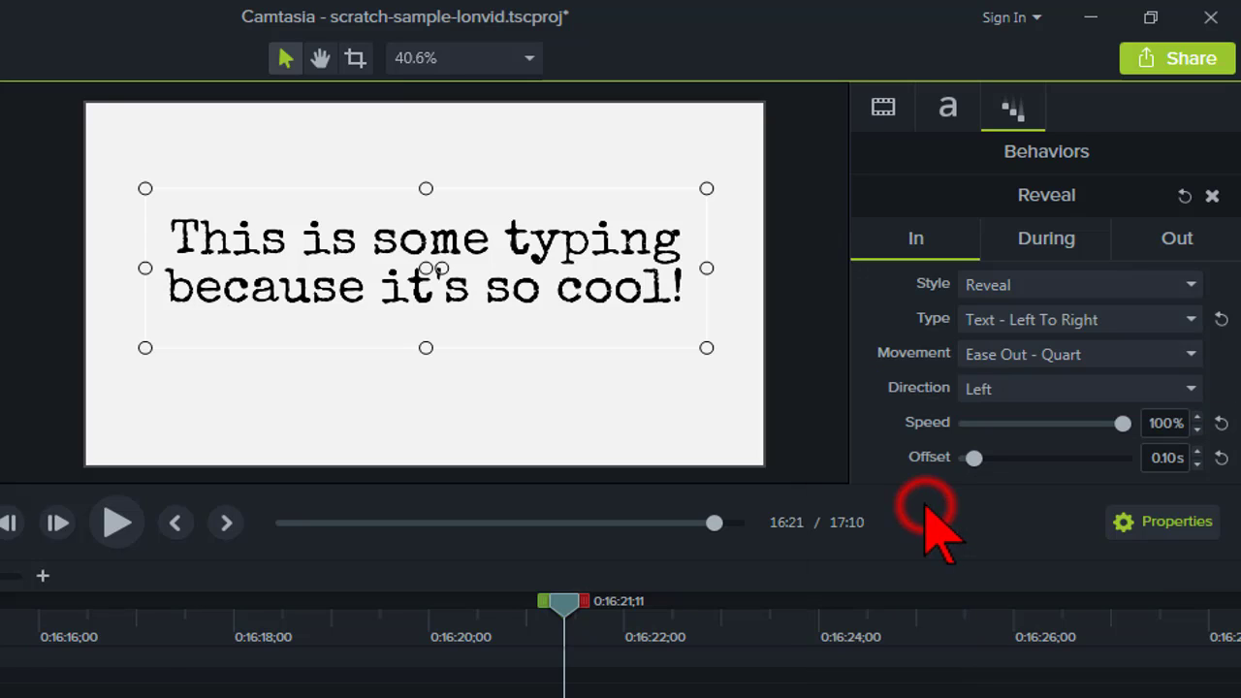
click(167, 619)
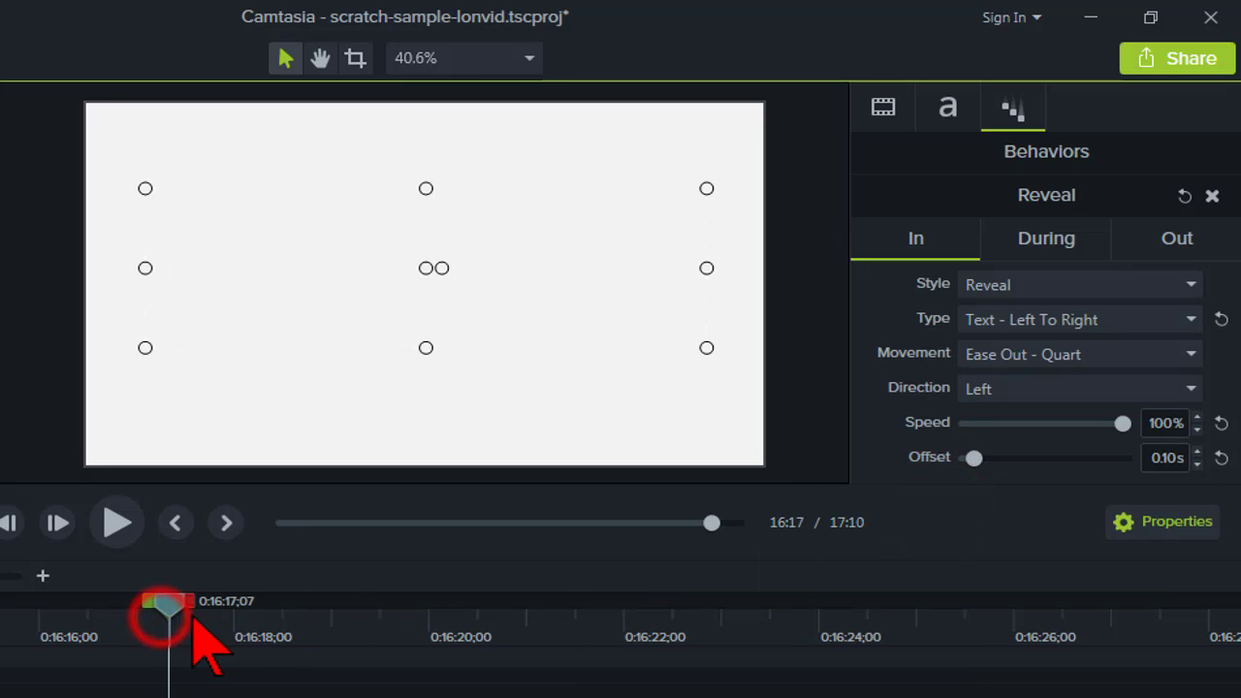
click(118, 523)
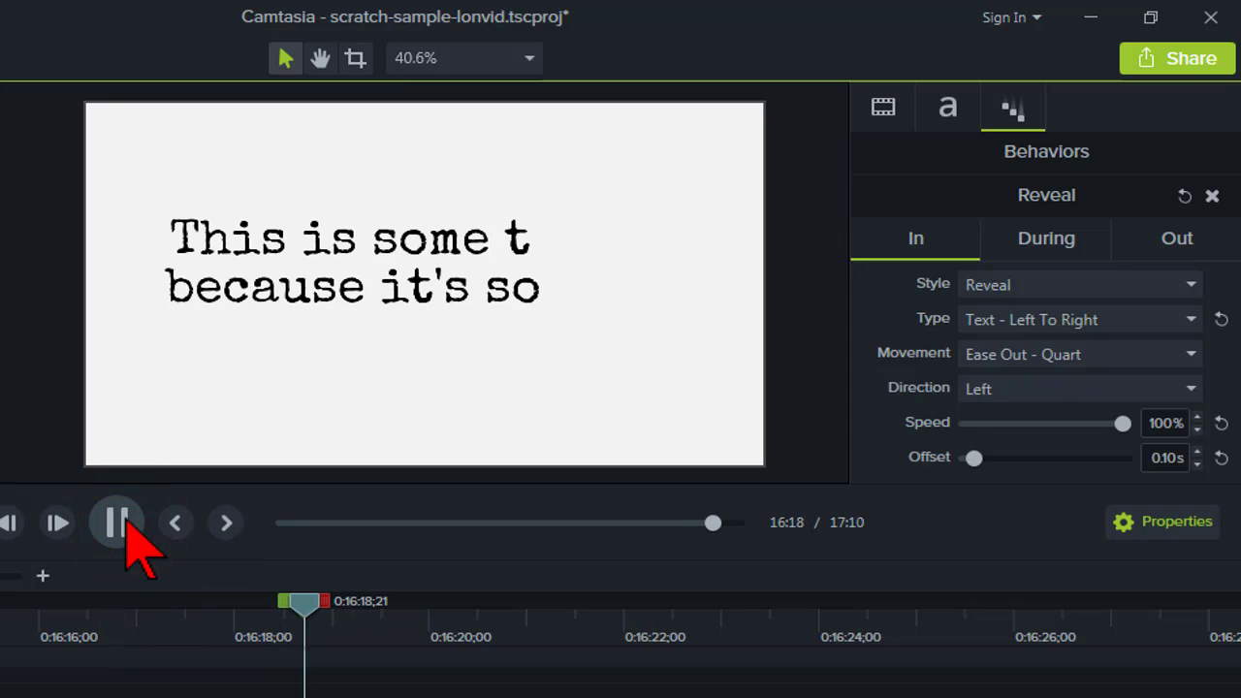
click(119, 523)
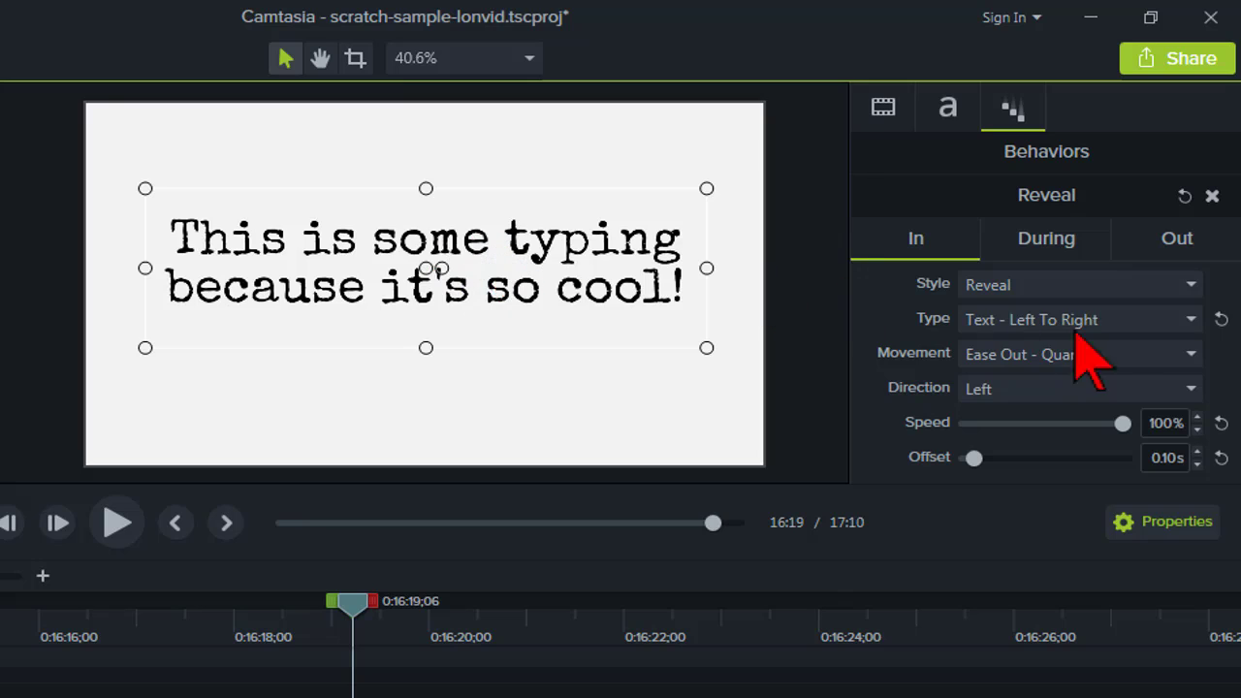
- Set the type of the Reveal behavior's In phase back to Text - First To Last
click(1190, 318)
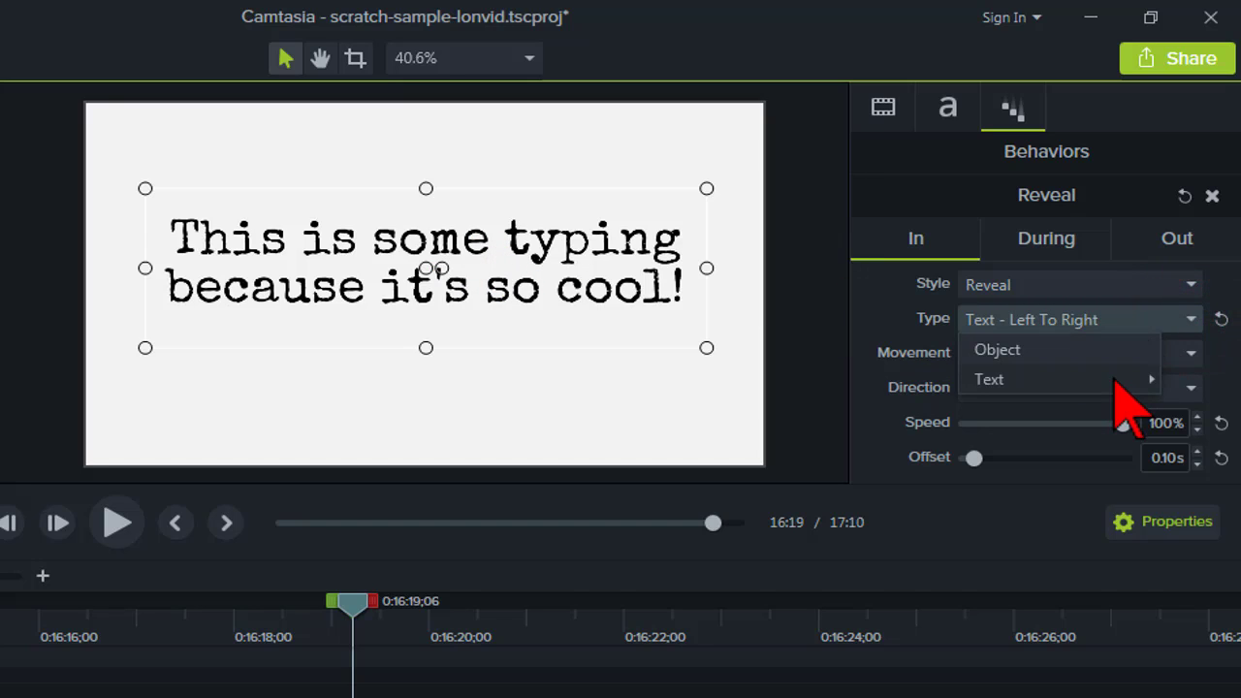
mouse_move(1115, 380)
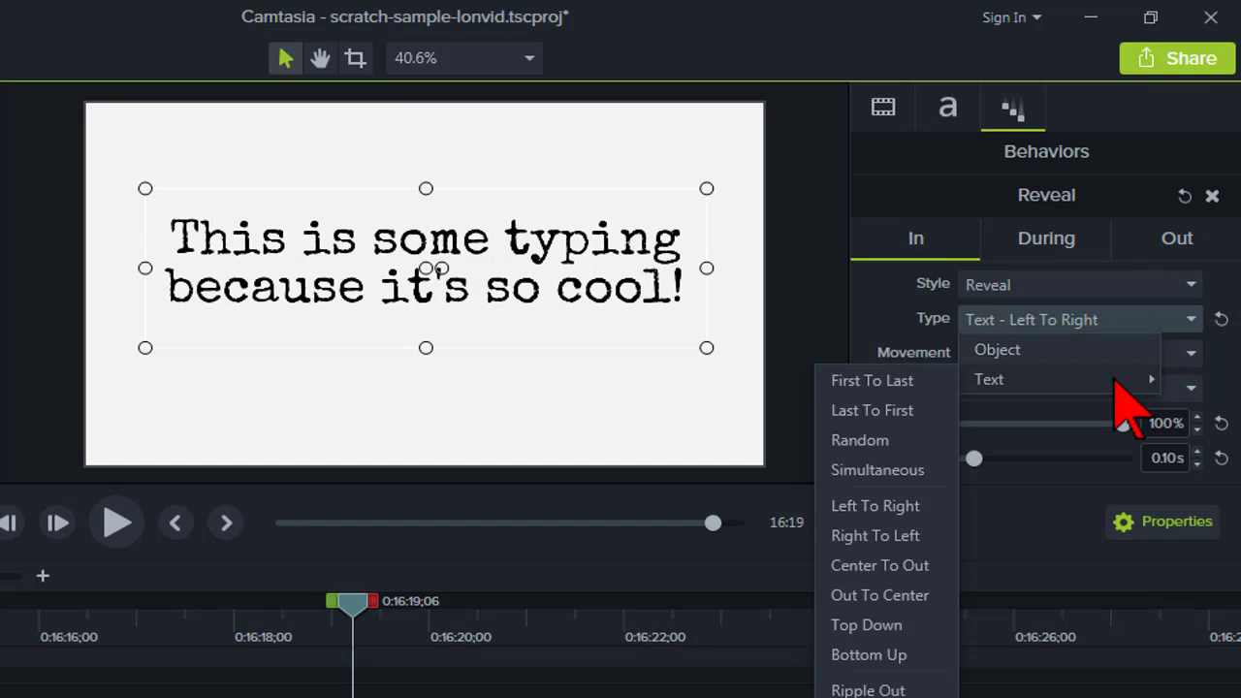
click(897, 380)
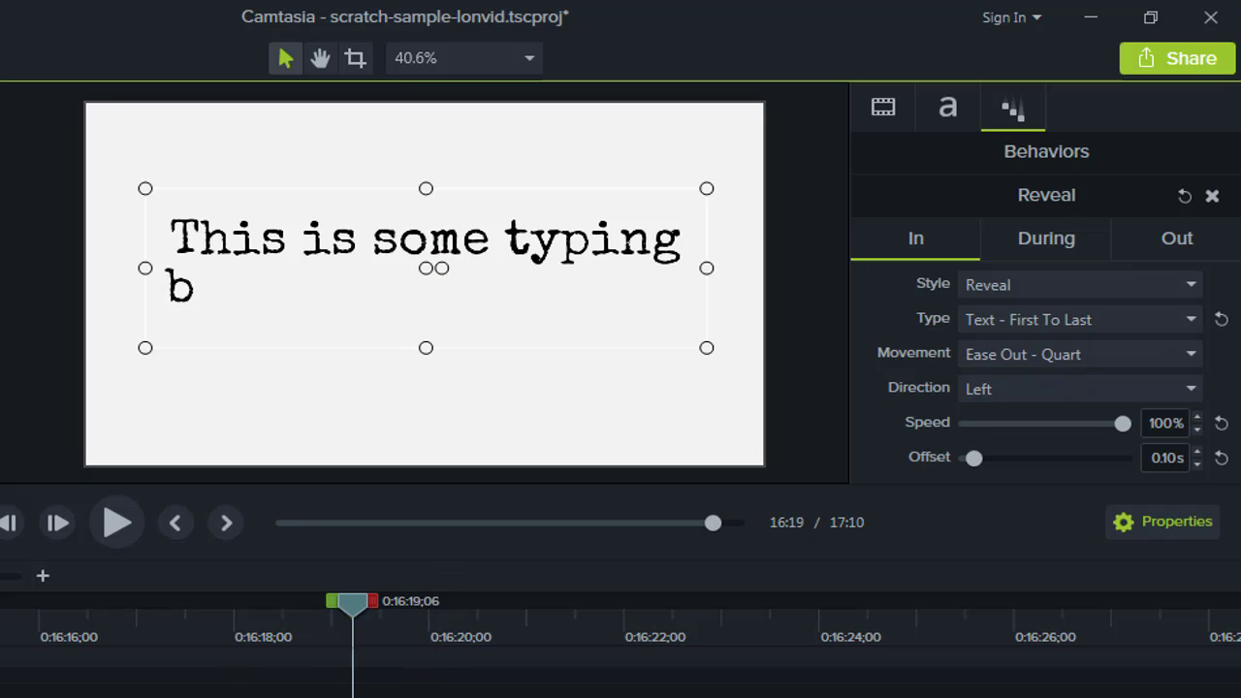
- Switch to the Chrome browser and load findsounds.com in a new tab
click(117, 667)
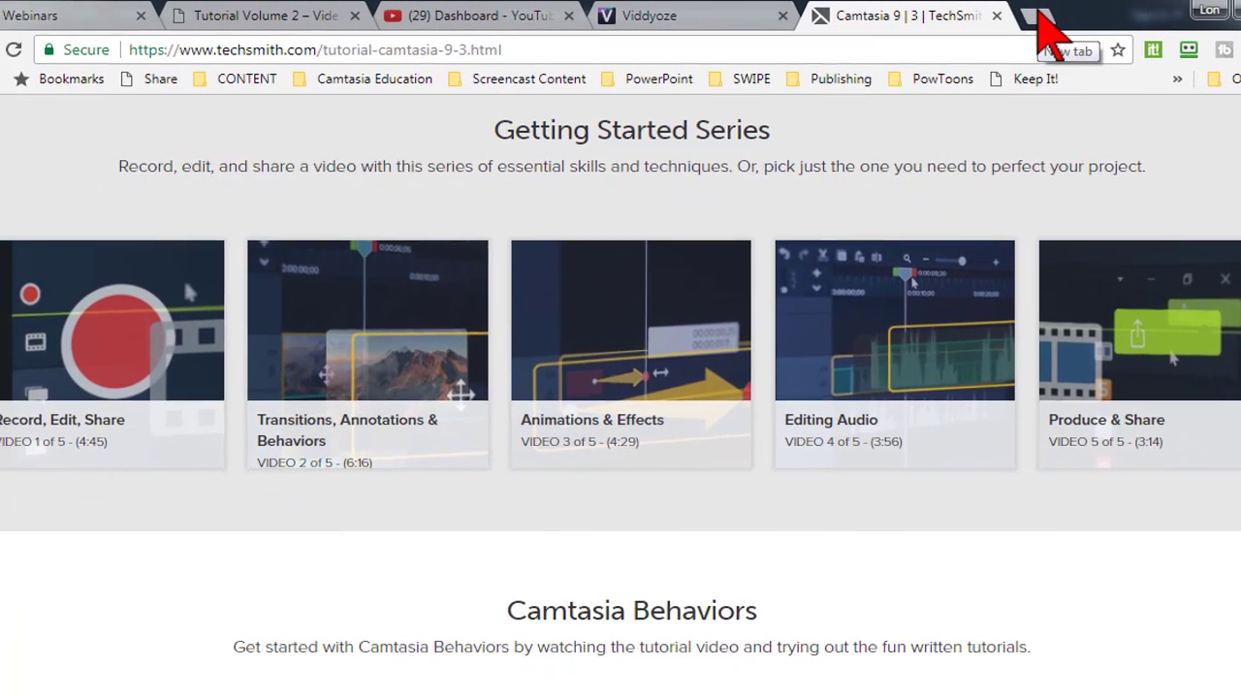
click(1038, 13)
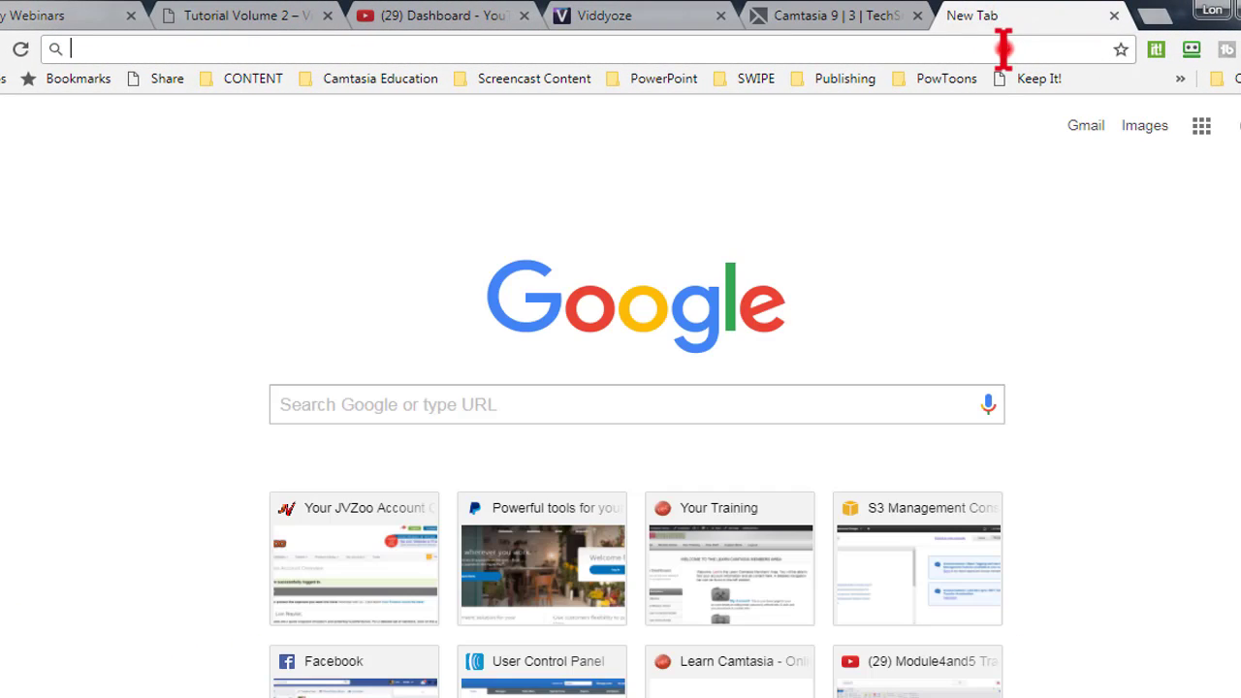
click(1004, 49)
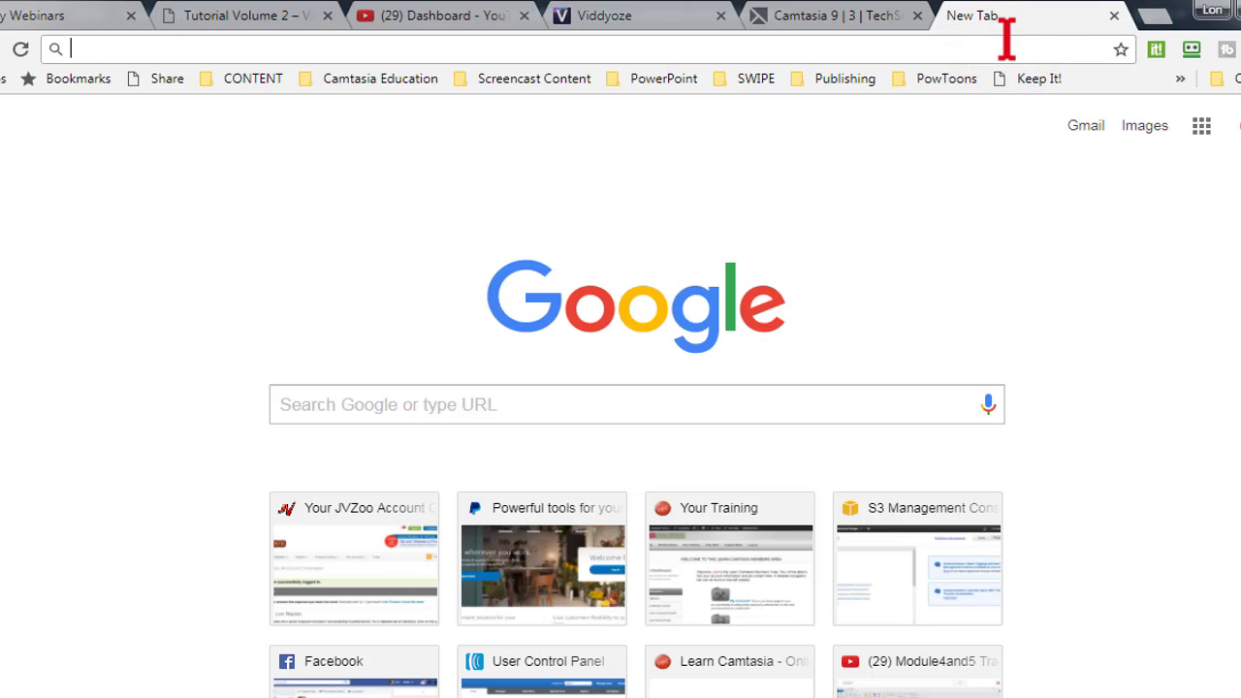
text(findsounds.com)
key(Return)
click(215, 49)
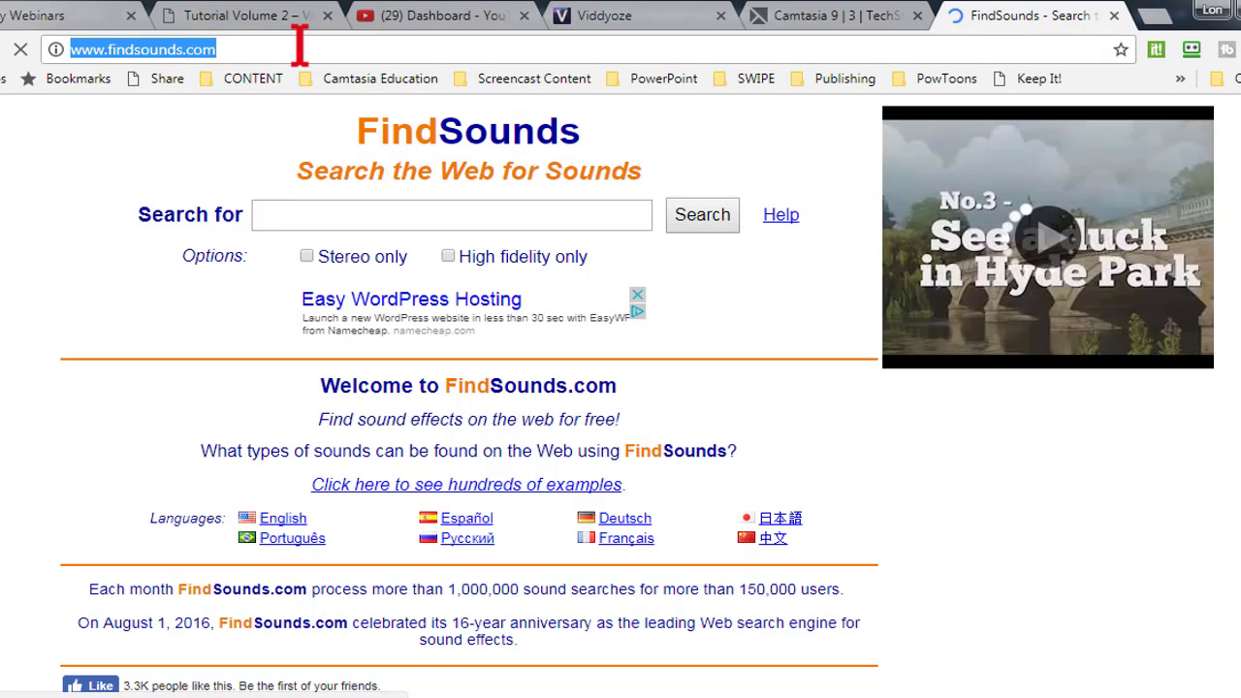
- Search FindSounds for "typewriter" sound effects
click(367, 213)
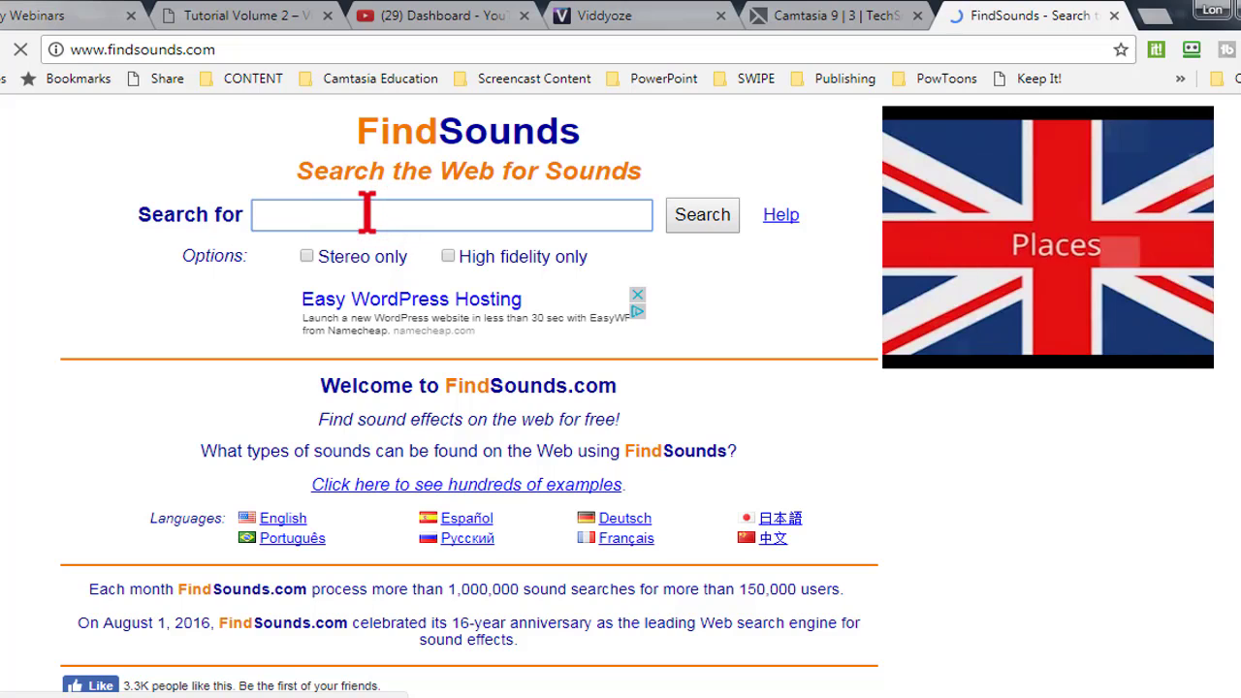
text(typewriter)
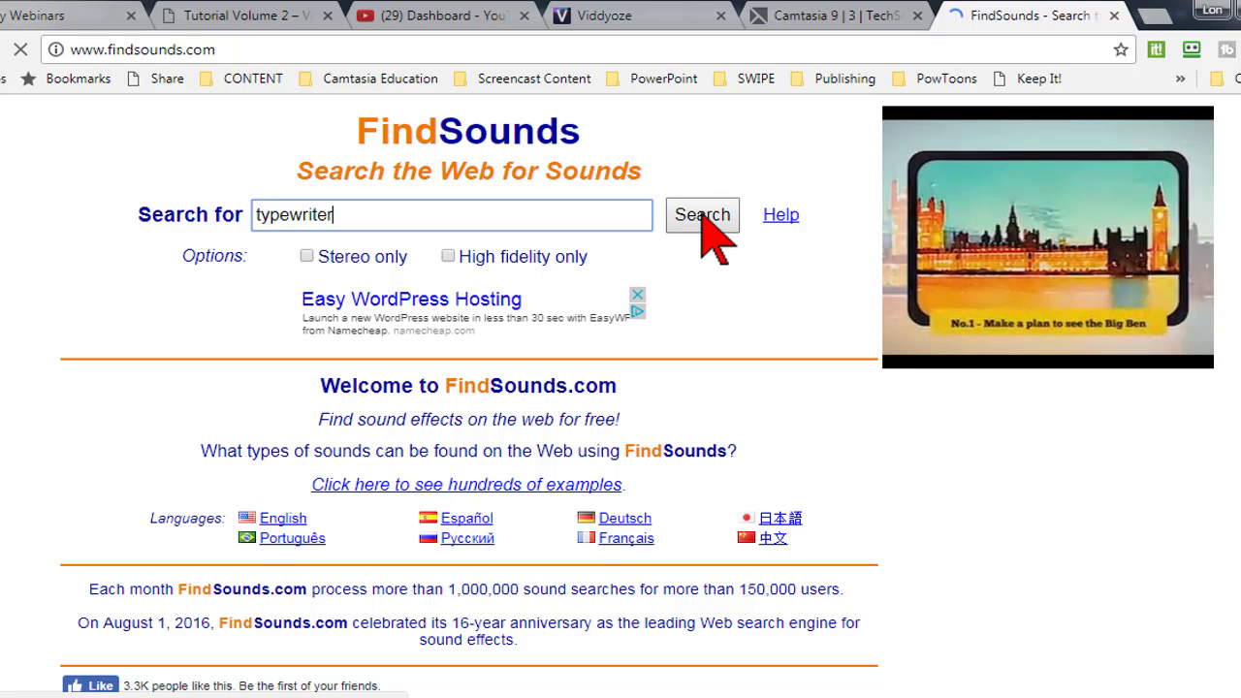
click(702, 215)
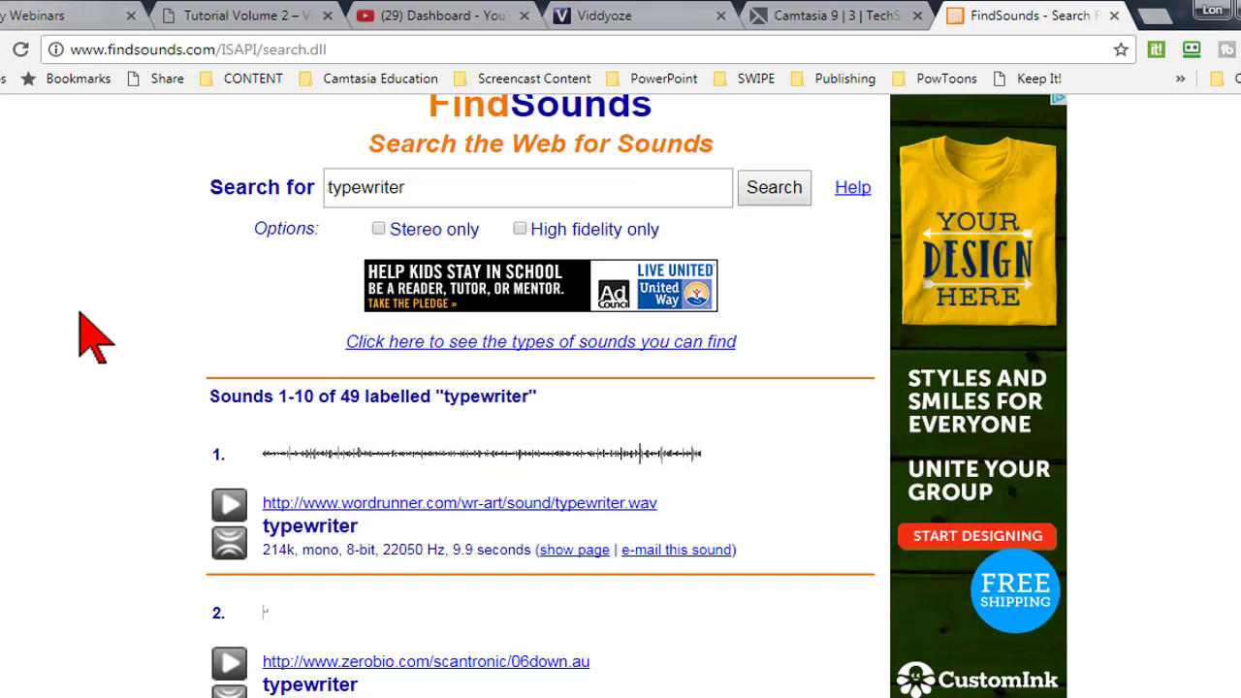
- Preview the first result, typewriter.wav from wordrunner.com, pause its playback and return to the search results
scroll(58, 334, down, 2)
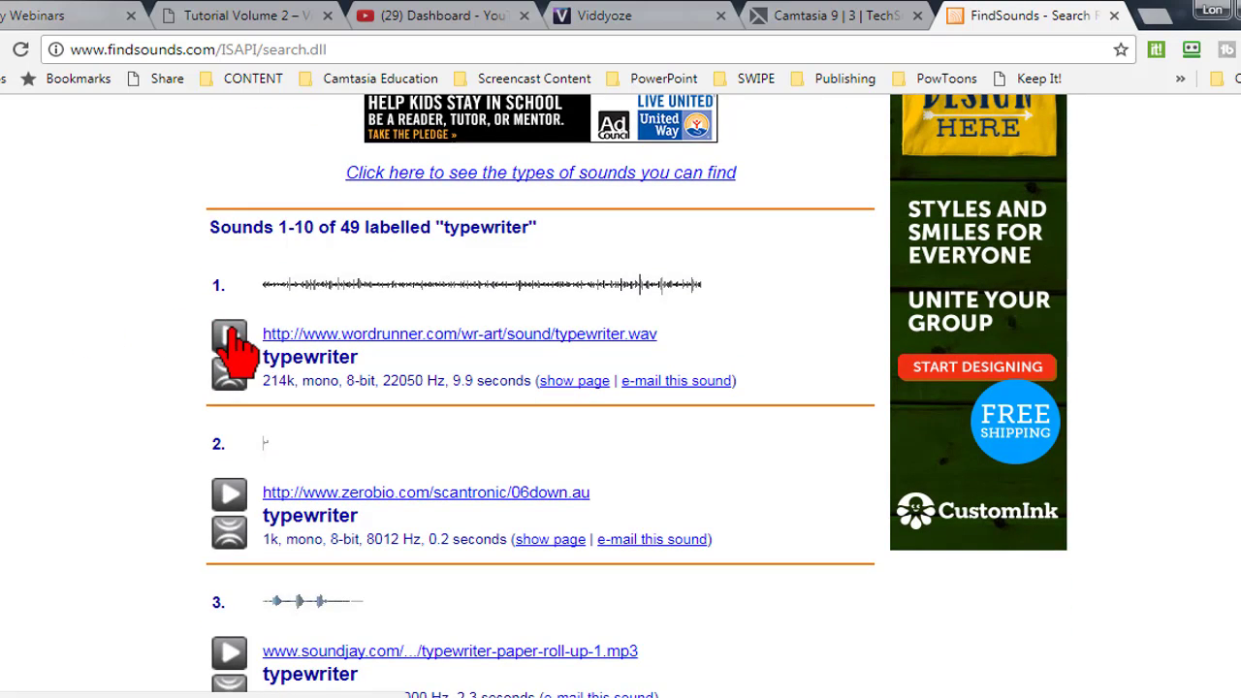
click(229, 329)
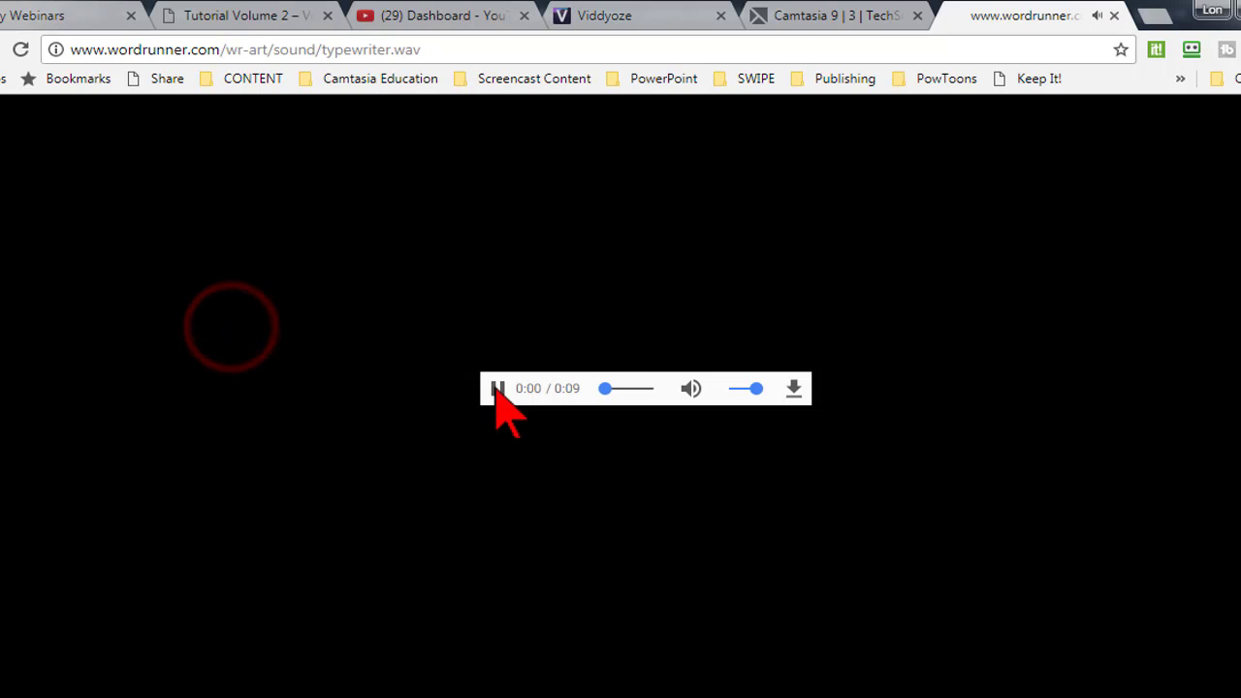
click(498, 389)
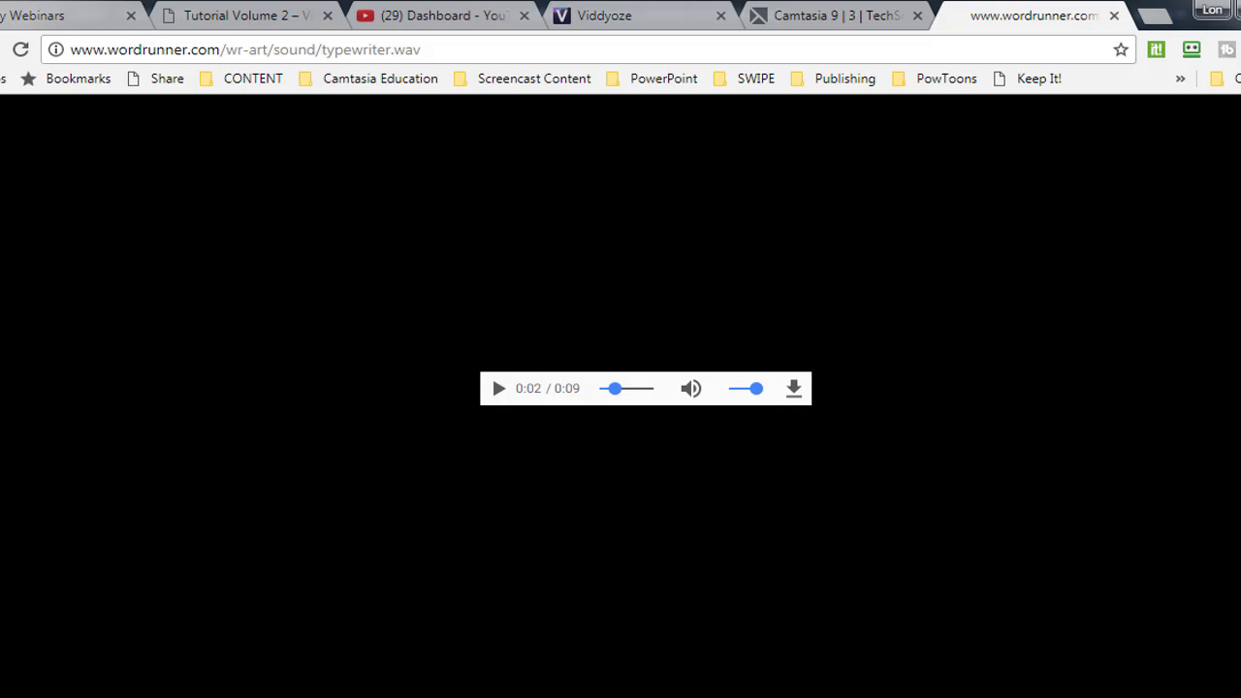
key(alt+Left)
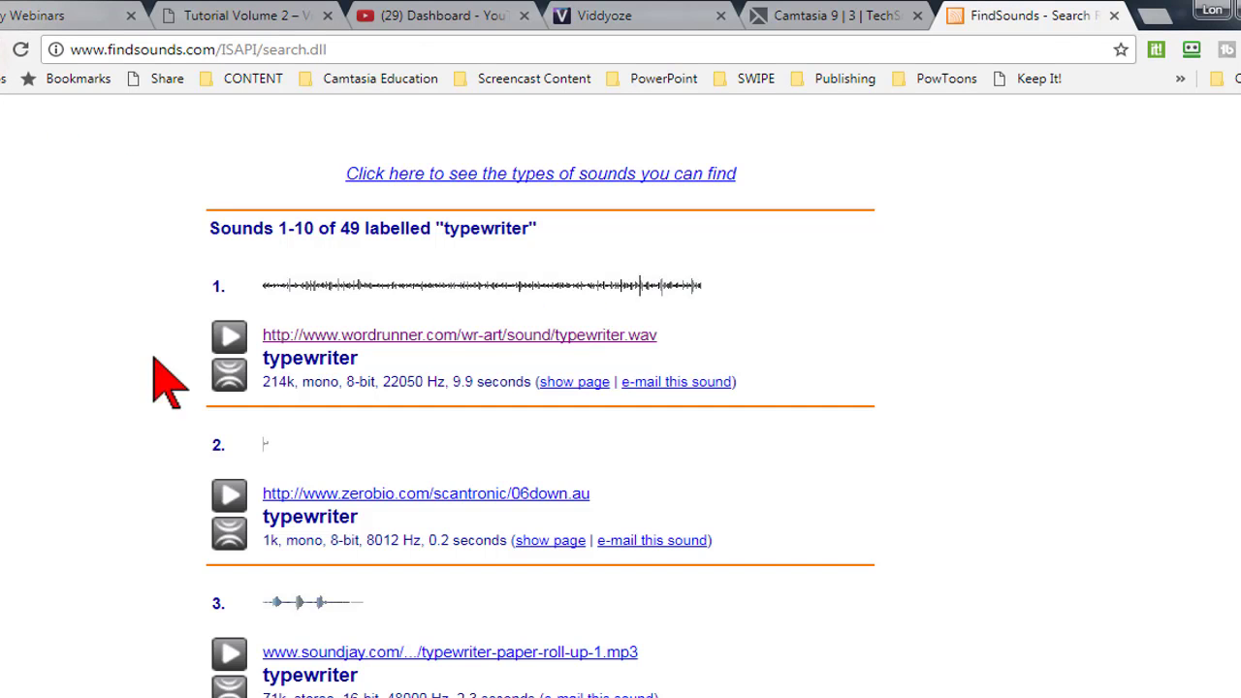
- Examine the typewriter sound results, comparing their file formats, lengths and source links
scroll(95, 397, down, 2)
scroll(95, 397, down, 1)
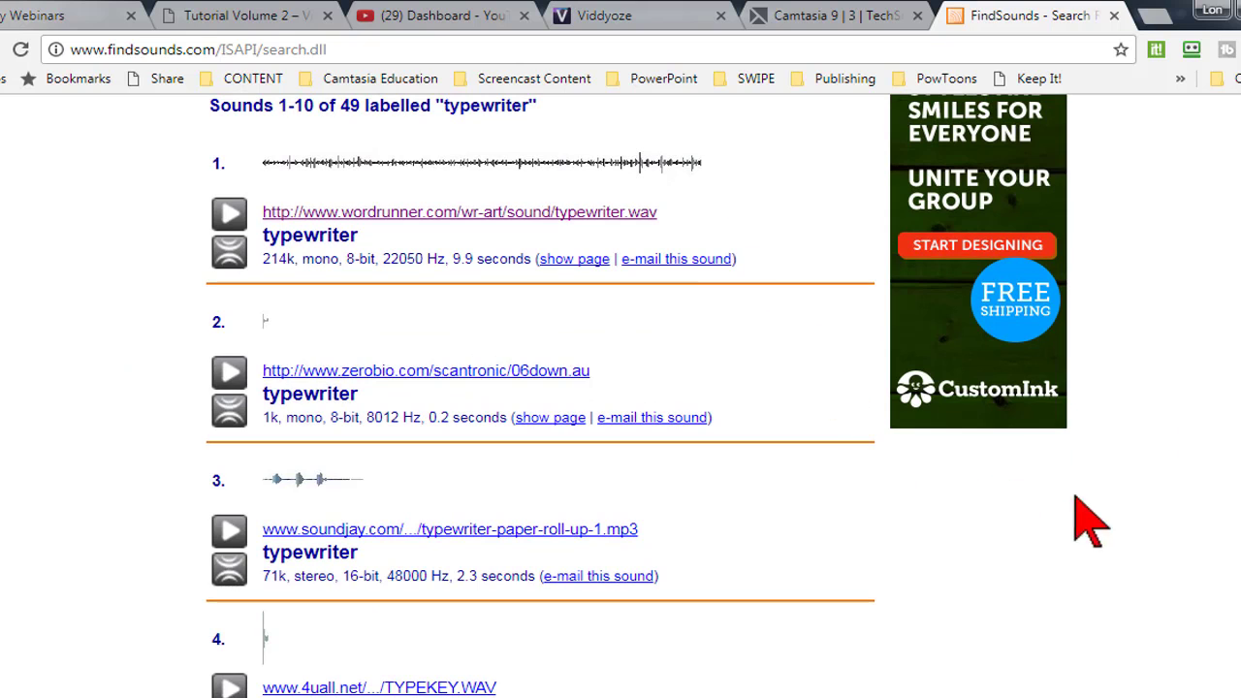
scroll(1159, 552, up, 3)
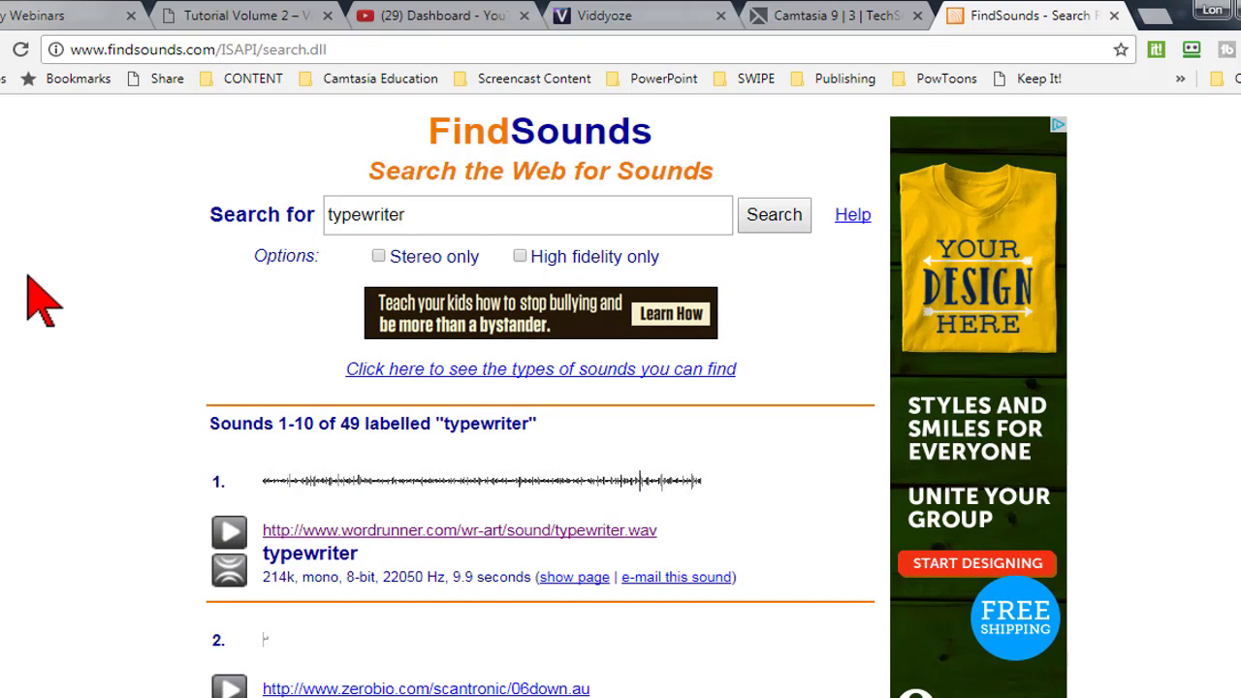
scroll(29, 279, down, 4)
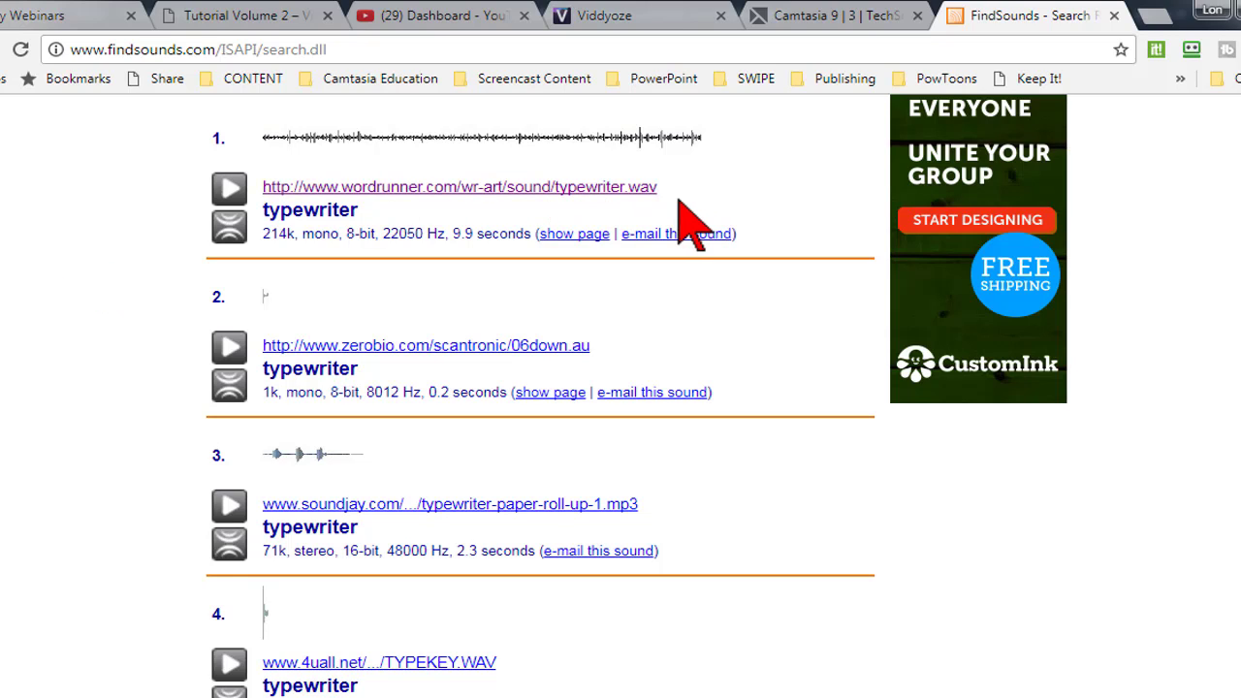
click(643, 193)
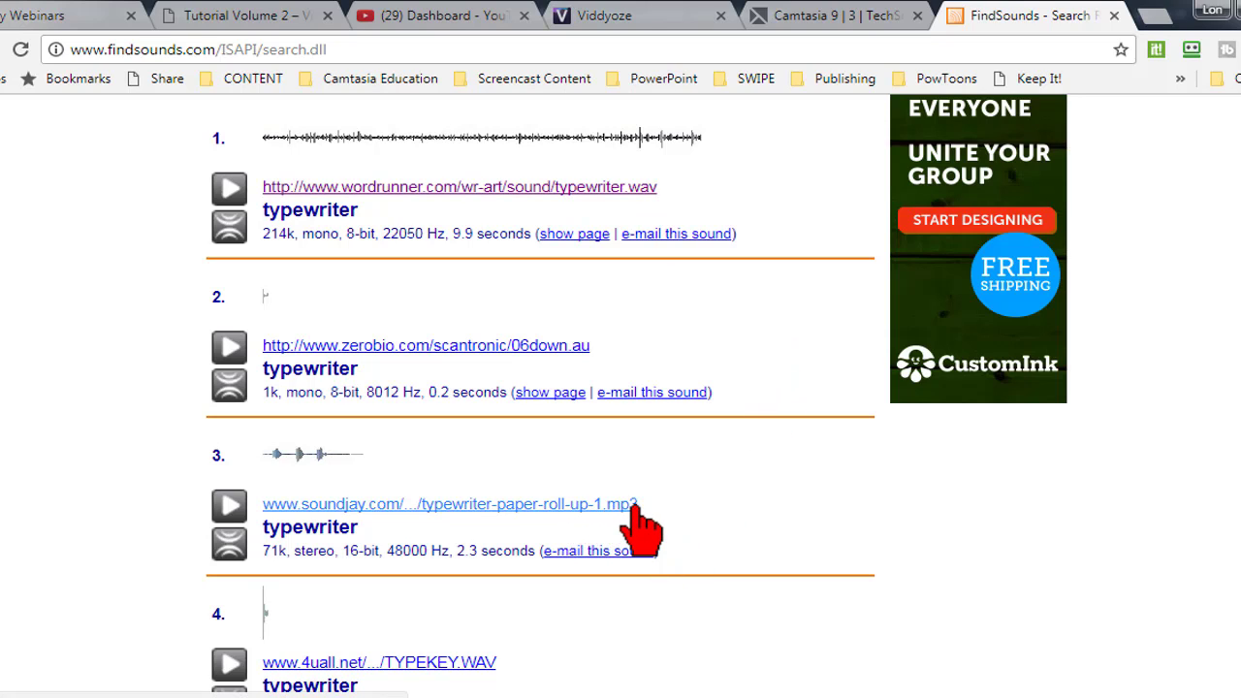
mouse_move(859, 697)
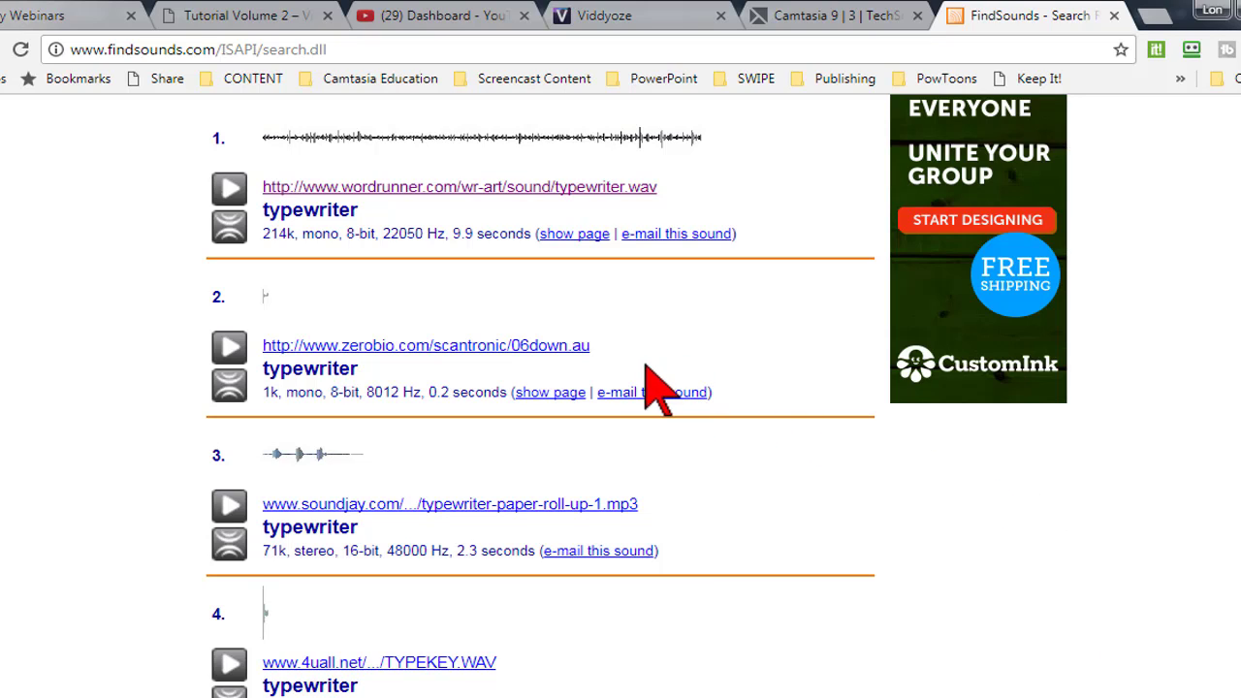
click(579, 349)
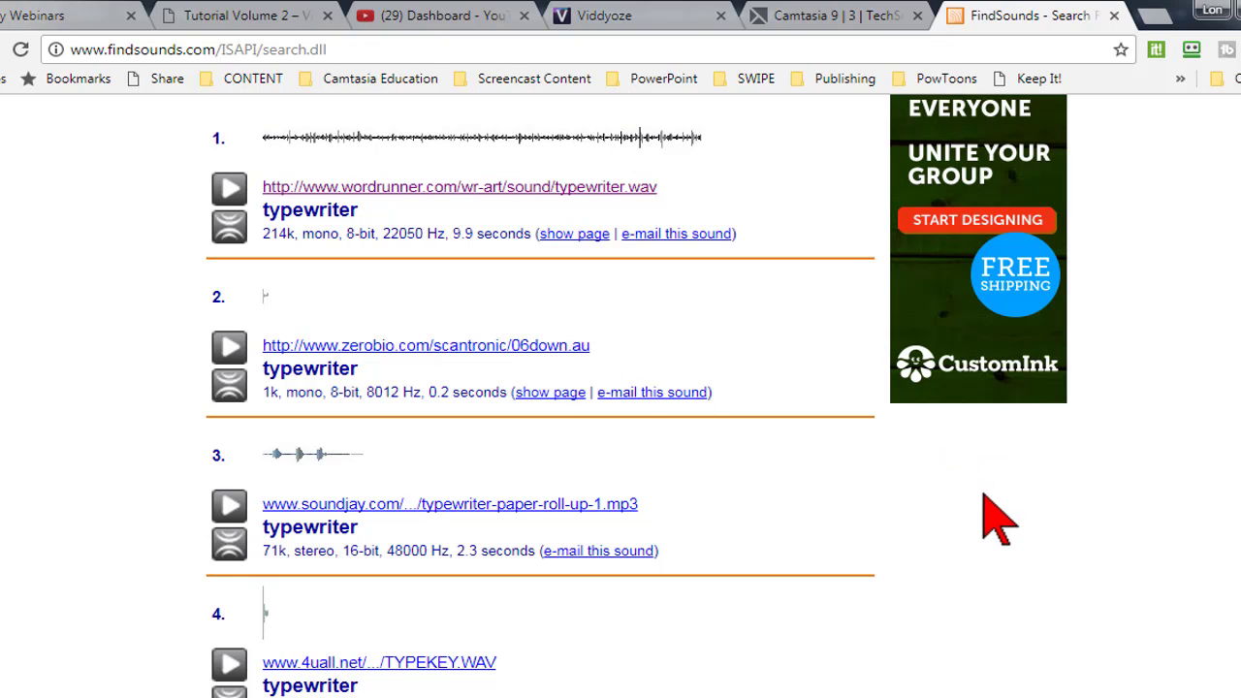
scroll(1000, 522, down, 2)
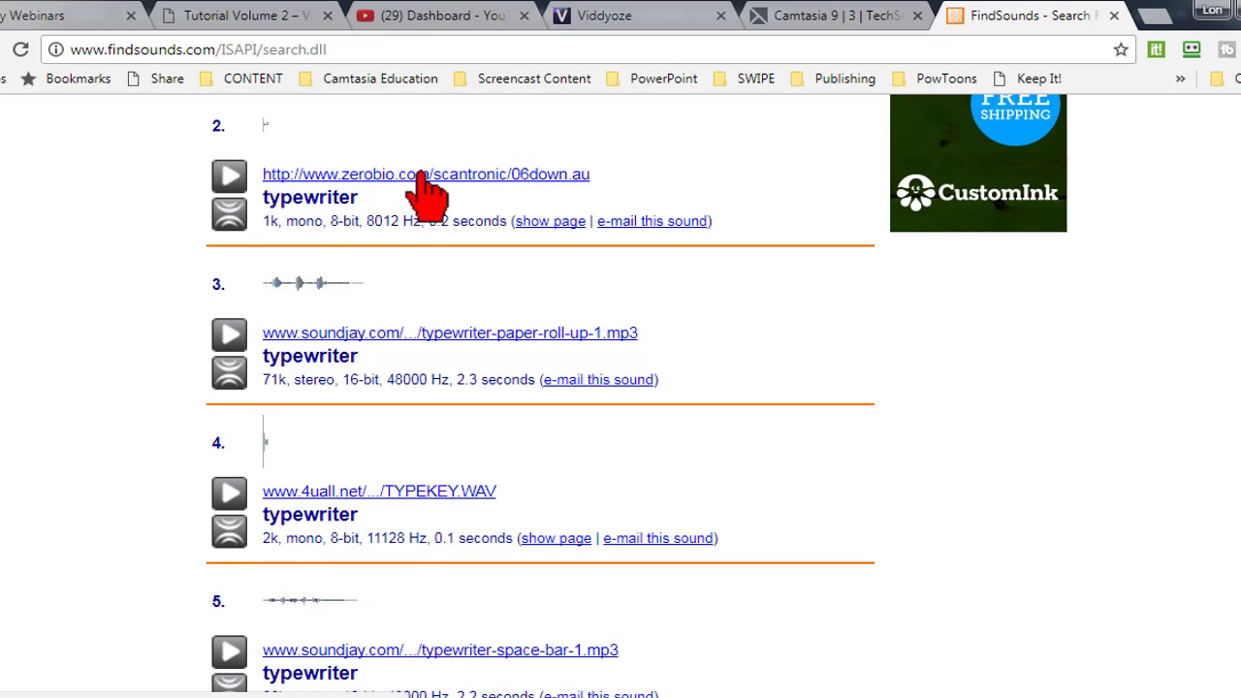
click(598, 179)
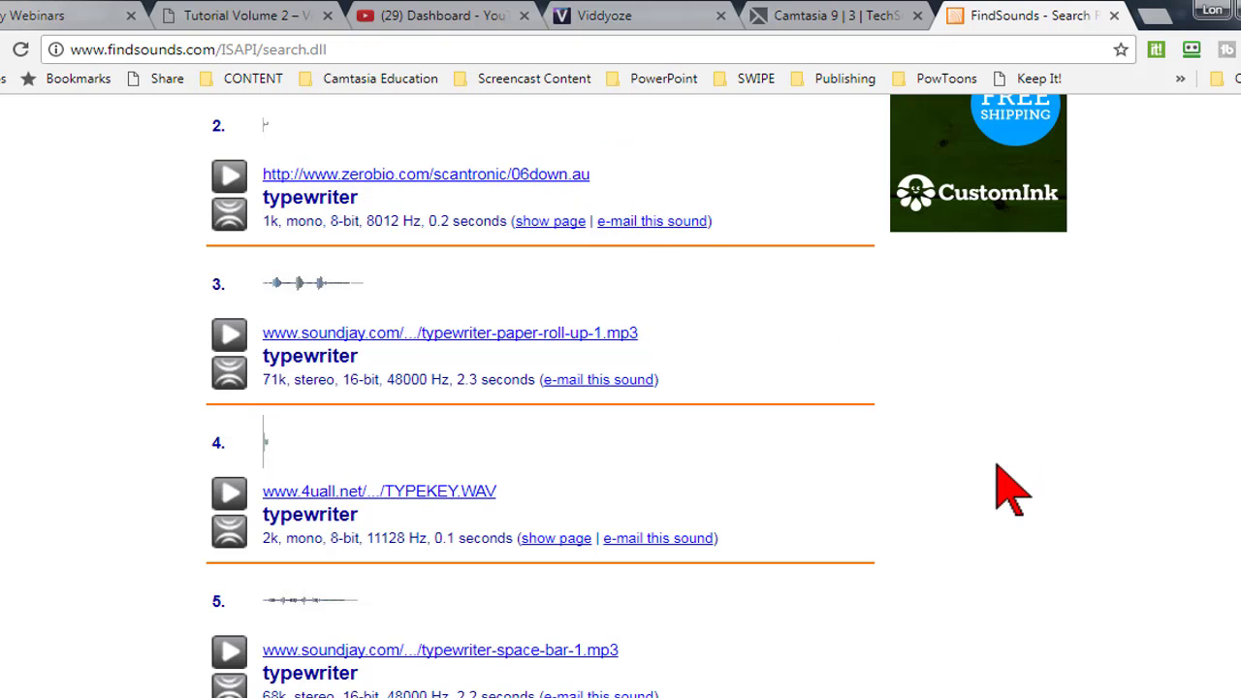
scroll(999, 470, down, 2)
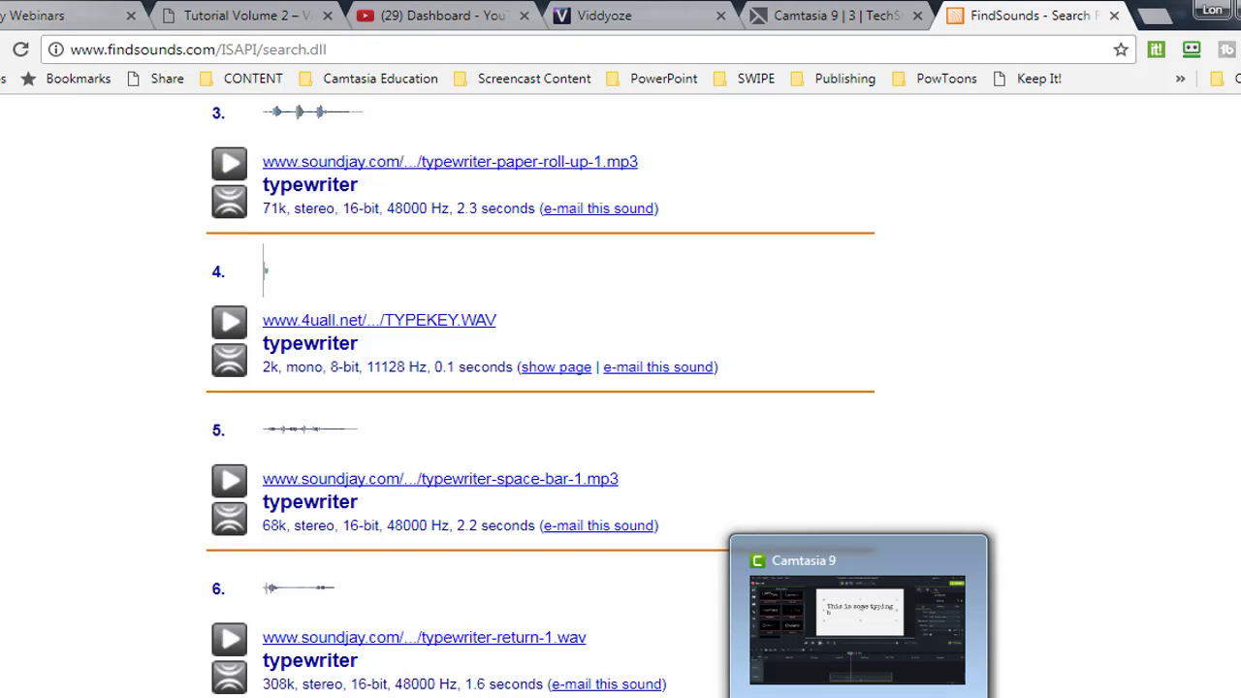
- Switch back to Camtasia, display the project's imported media and scrub the playhead to 0:16:20;07
click(858, 697)
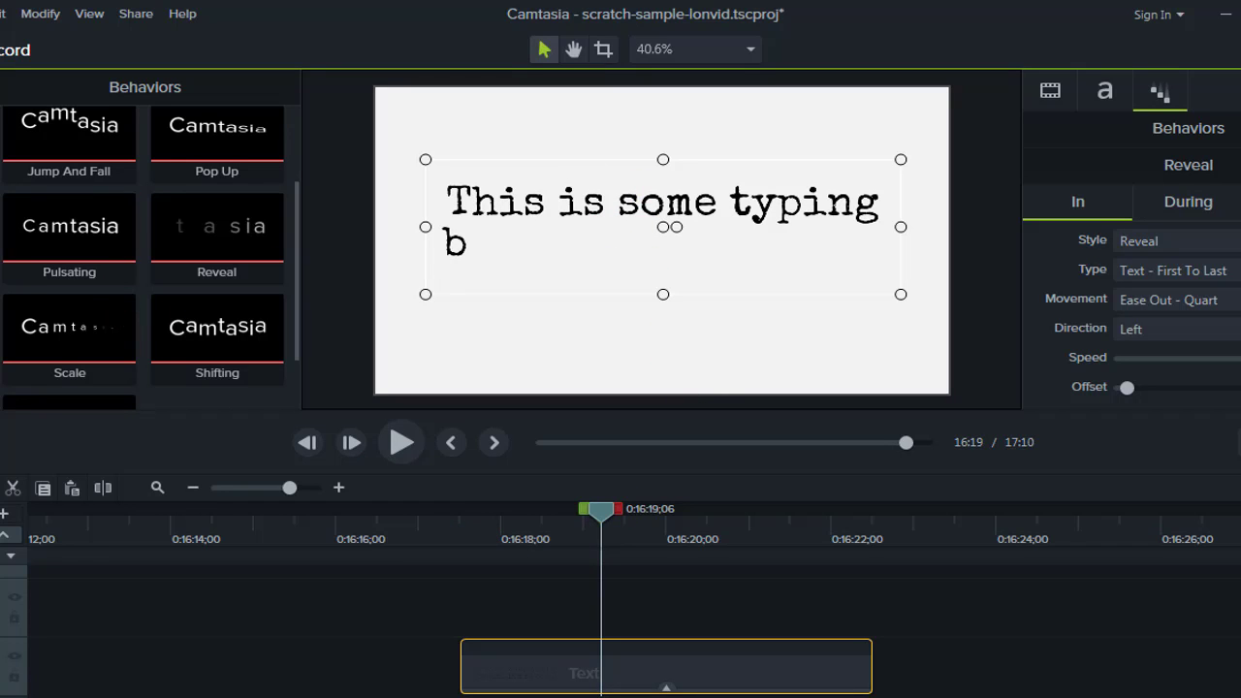
click(3, 92)
click(65, 91)
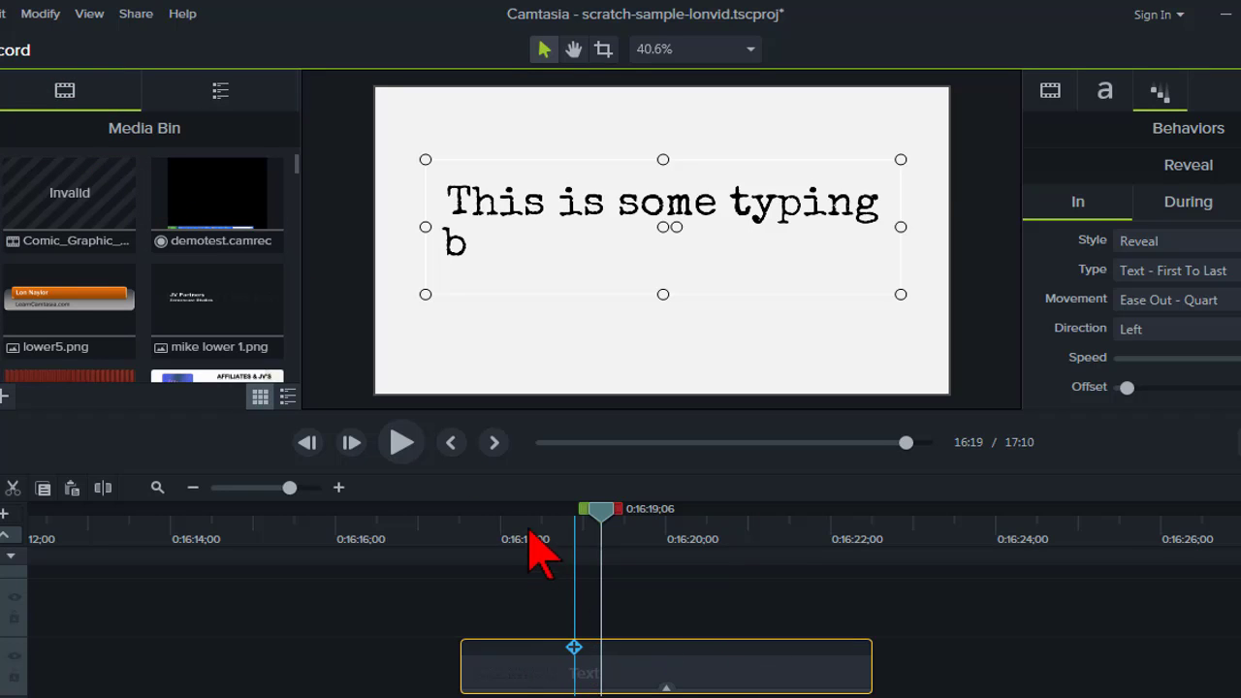
drag(555, 520, 690, 533)
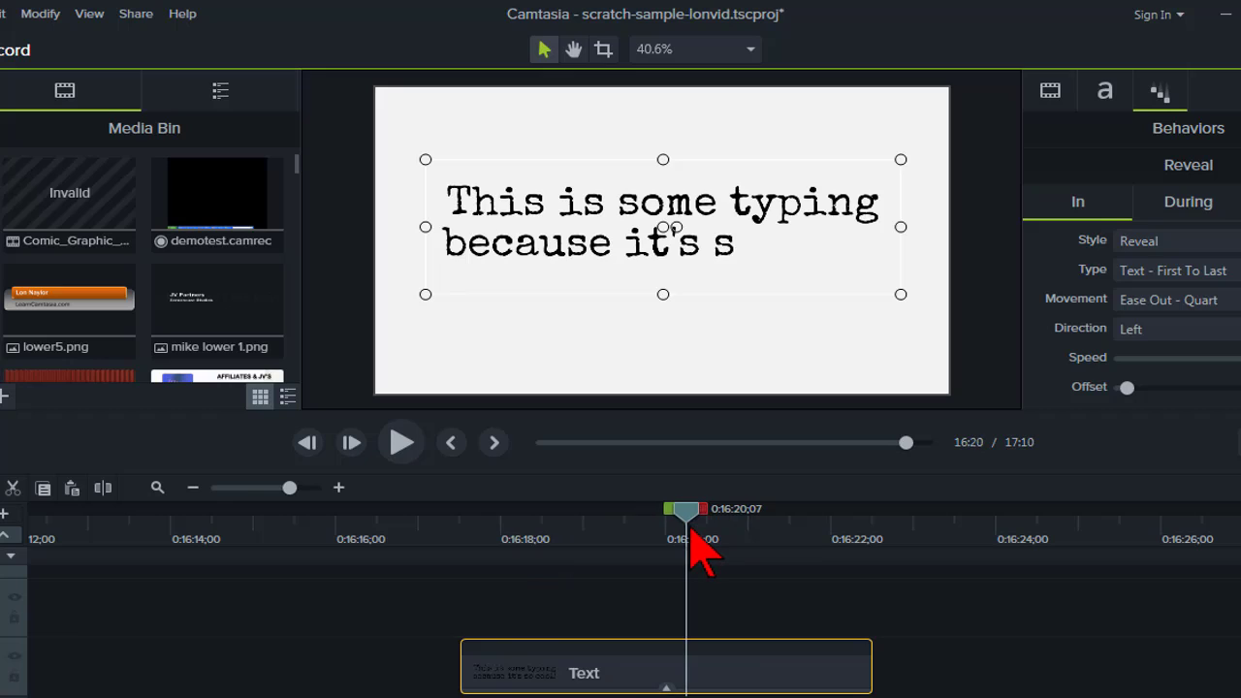